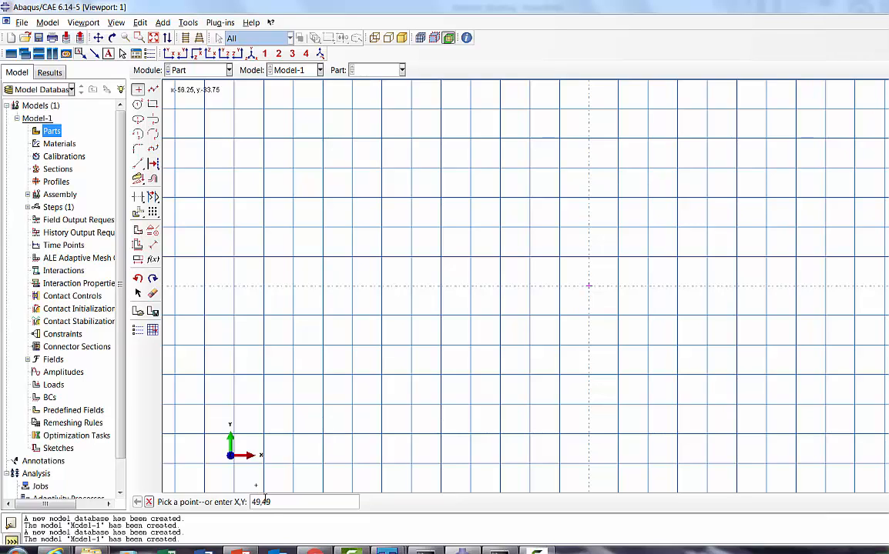
Step: Add two isolated points to the sketch at coordinates 49,49 and -49,-49
{"action": "key", "text": "Return"}
{"action": "type", "text": "-49,49"}
{"action": "key", "text": "Return"}
{"action": "left_click", "coordinate": [153, 38]}
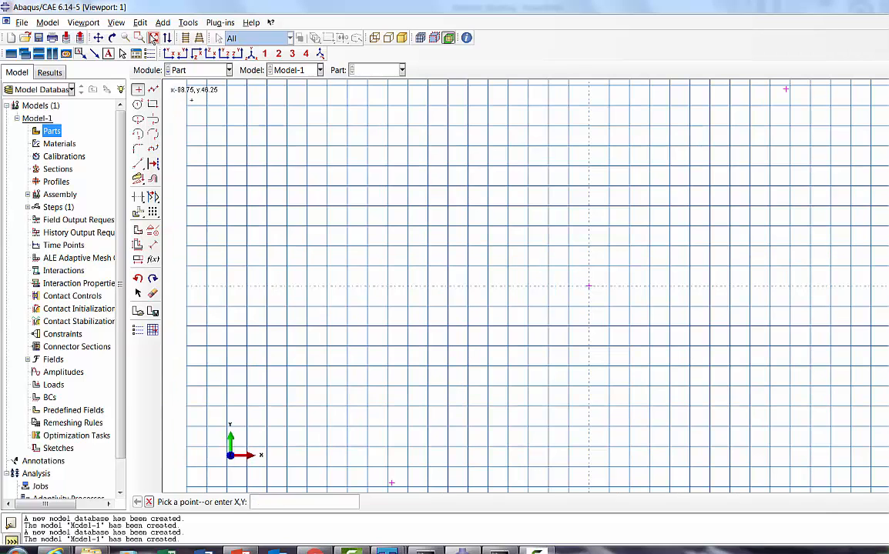
Step: Draw a rectangle in the sketch using the two isolated points as its opposite corners
{"action": "left_click", "coordinate": [152, 104]}
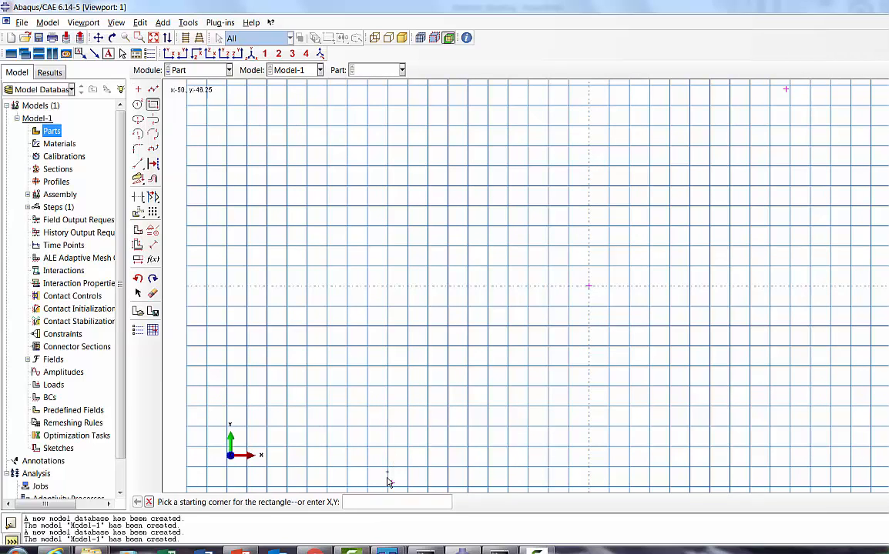
{"action": "left_click", "coordinate": [392, 483]}
{"action": "left_click", "coordinate": [783, 91]}
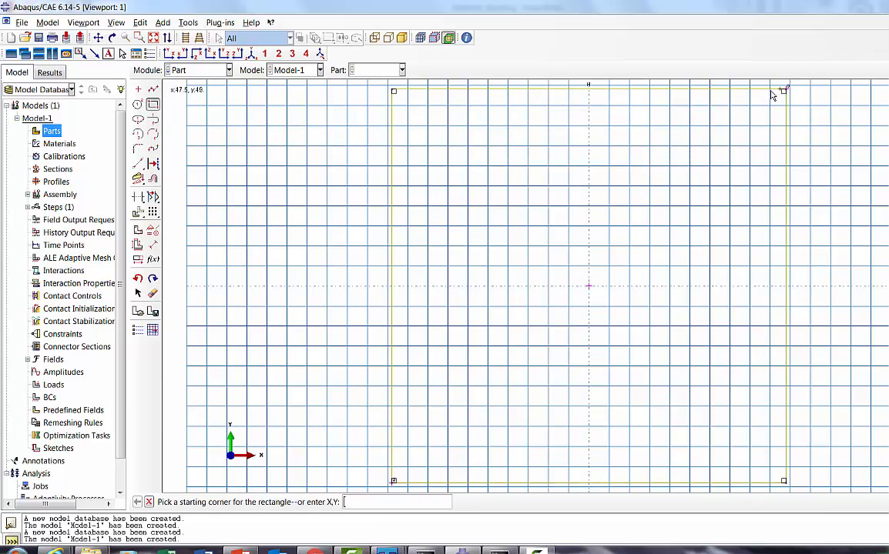
{"action": "left_click", "coordinate": [150, 503]}
Step: Finish the sketch and extrude the rectangular profile to a depth of 300
{"action": "left_click", "coordinate": [311, 502]}
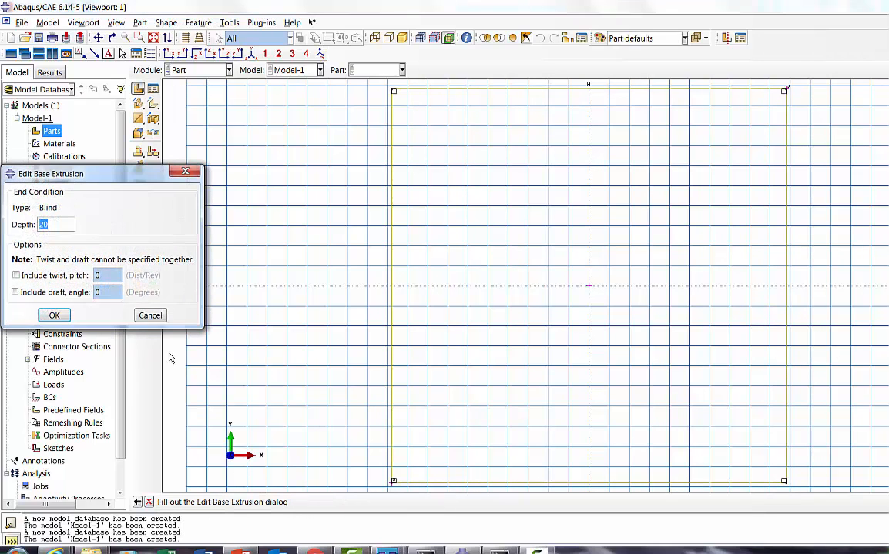
{"action": "type", "text": "300"}
{"action": "left_click", "coordinate": [55, 315]}
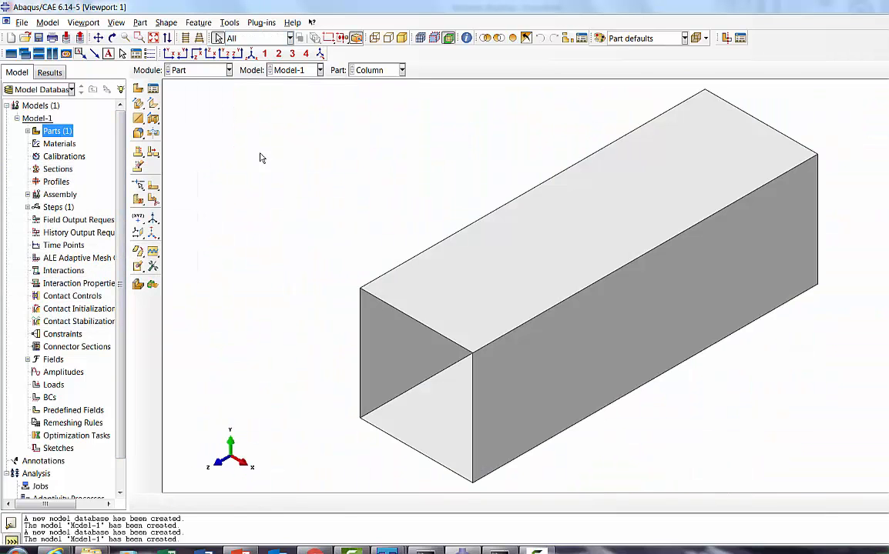
Step: Start a new material named AL in the Property module
{"action": "left_click", "coordinate": [178, 70]}
{"action": "left_click", "coordinate": [182, 91]}
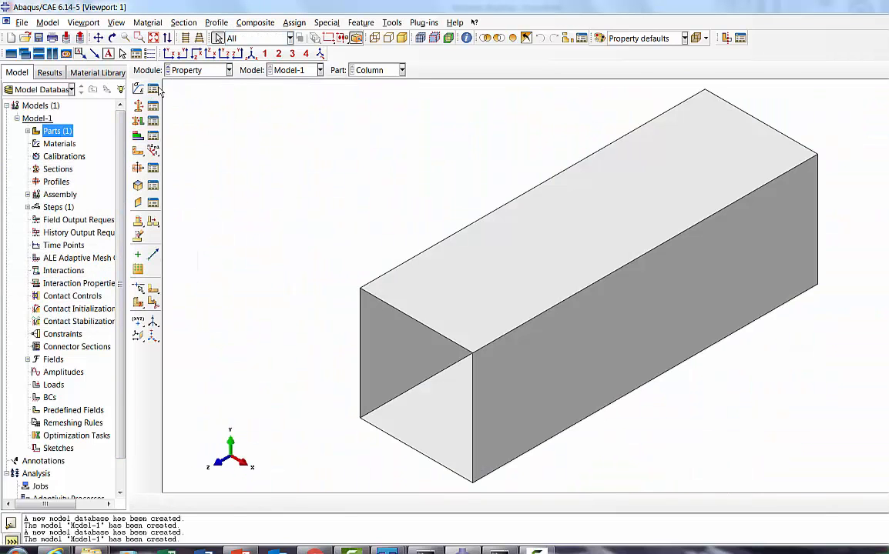
{"action": "left_click", "coordinate": [153, 106]}
{"action": "left_click", "coordinate": [147, 272]}
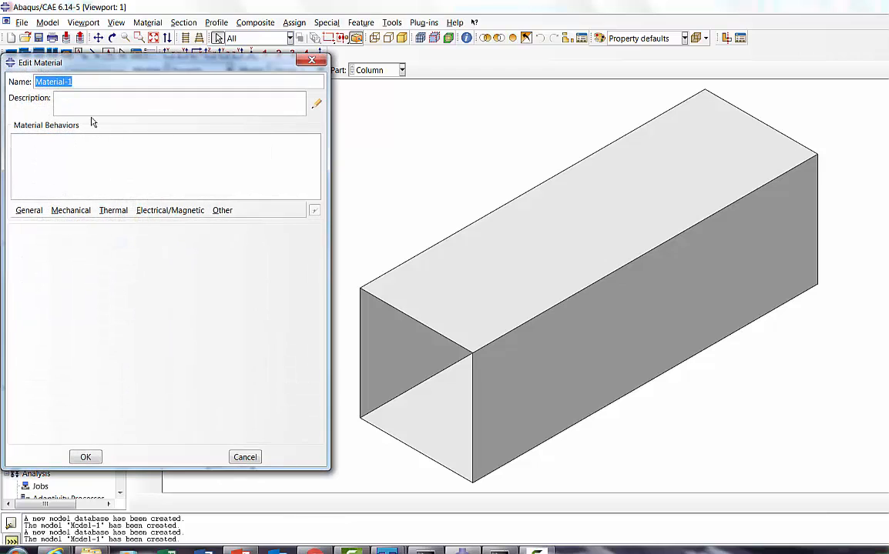
{"action": "type", "text": "AL"}
Step: Give material AL isotropic elastic behavior with Young's modulus 73.1e03 and Poisson's ratio 0.35
{"action": "left_click", "coordinate": [72, 210]}
{"action": "mouse_move", "coordinate": [84, 225]}
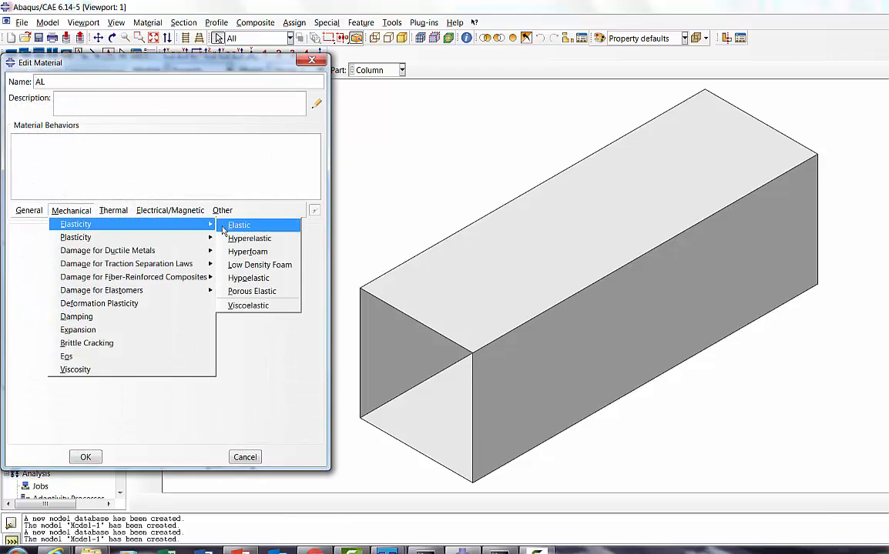
{"action": "left_click", "coordinate": [237, 225]}
{"action": "left_click", "coordinate": [50, 379]}
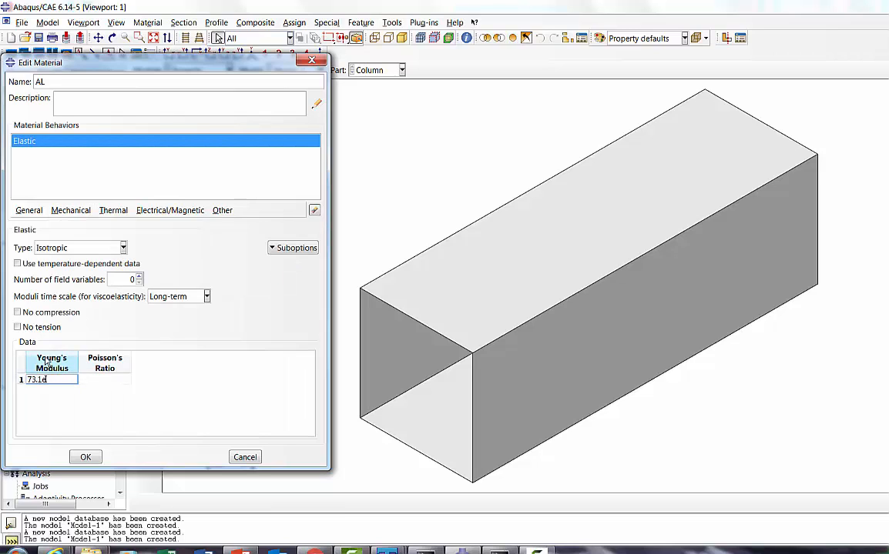
{"action": "left_click", "coordinate": [95, 380]}
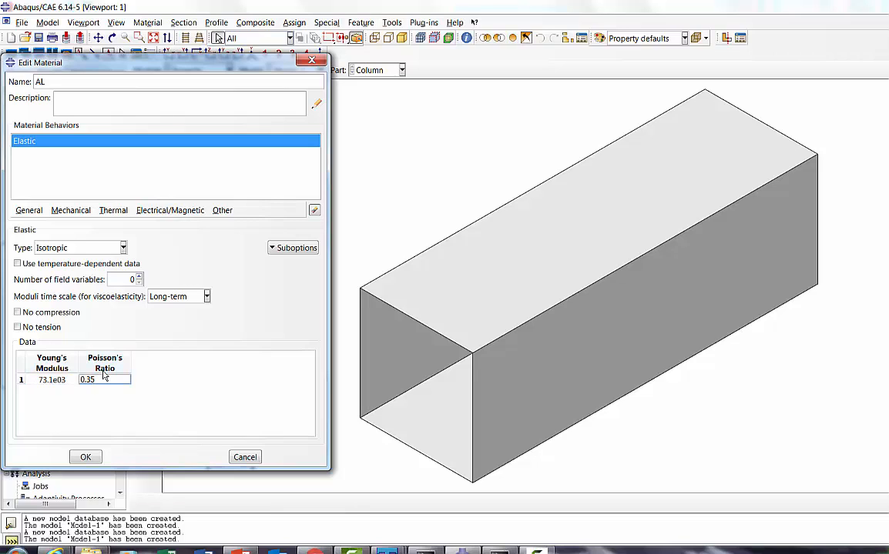
{"action": "key", "text": "Return"}
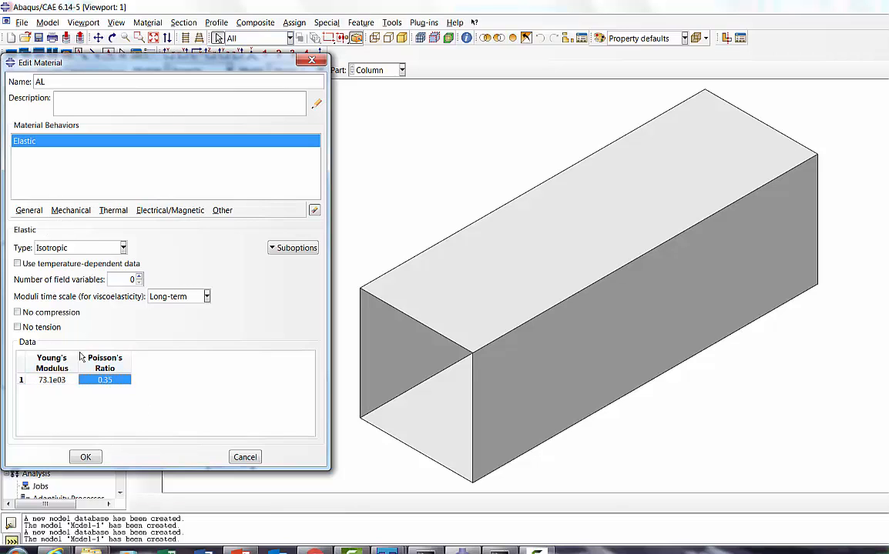
{"action": "left_click", "coordinate": [87, 458]}
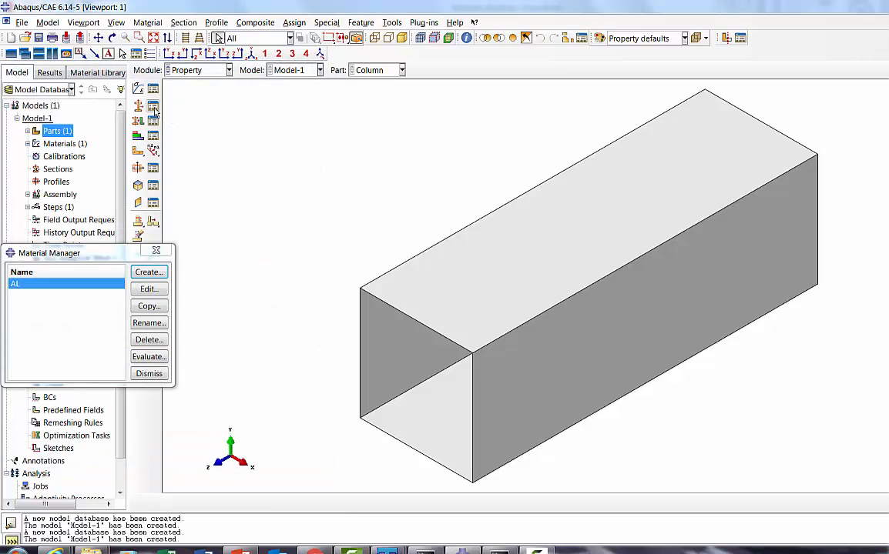
{"action": "left_click", "coordinate": [149, 373]}
Step: Create a homogeneous shell section named THK_2 with shell thickness 2 and material AL
{"action": "left_click", "coordinate": [154, 106]}
{"action": "left_click", "coordinate": [24, 158]}
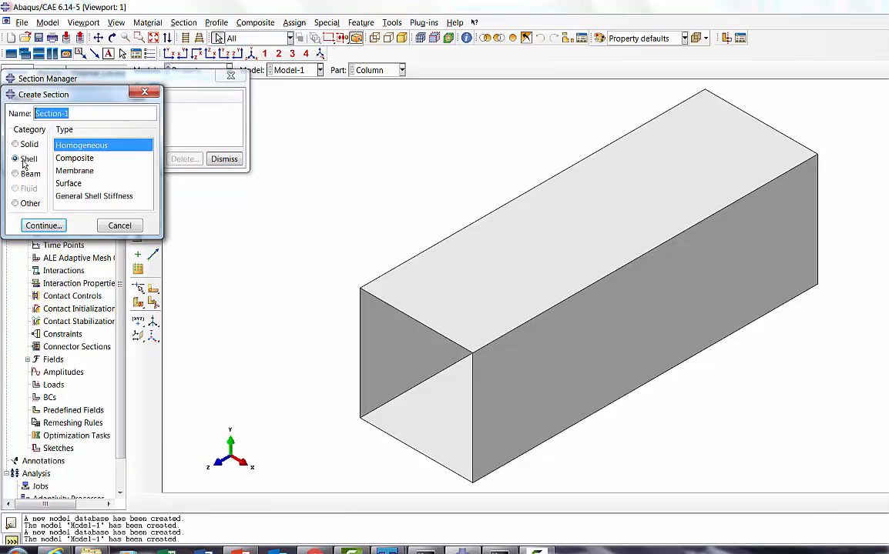
{"action": "type", "text": "THK_2"}
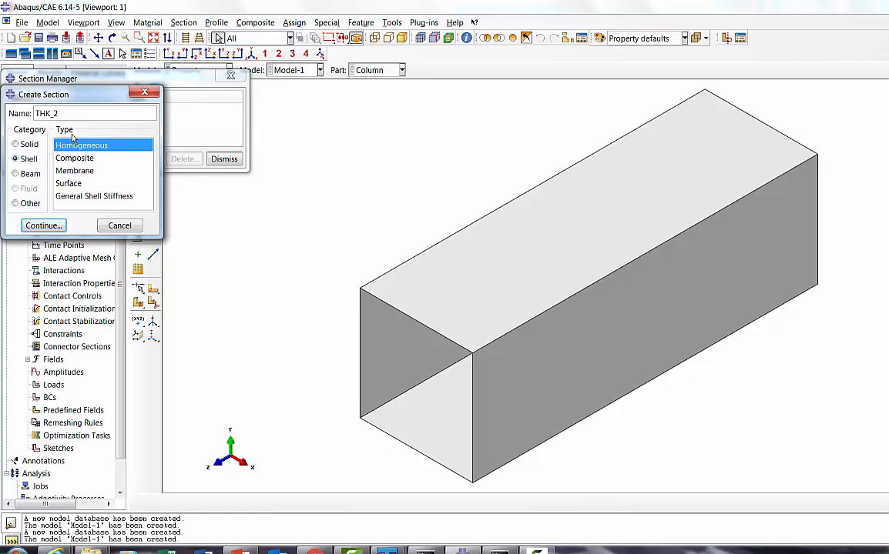
{"action": "left_click", "coordinate": [44, 226]}
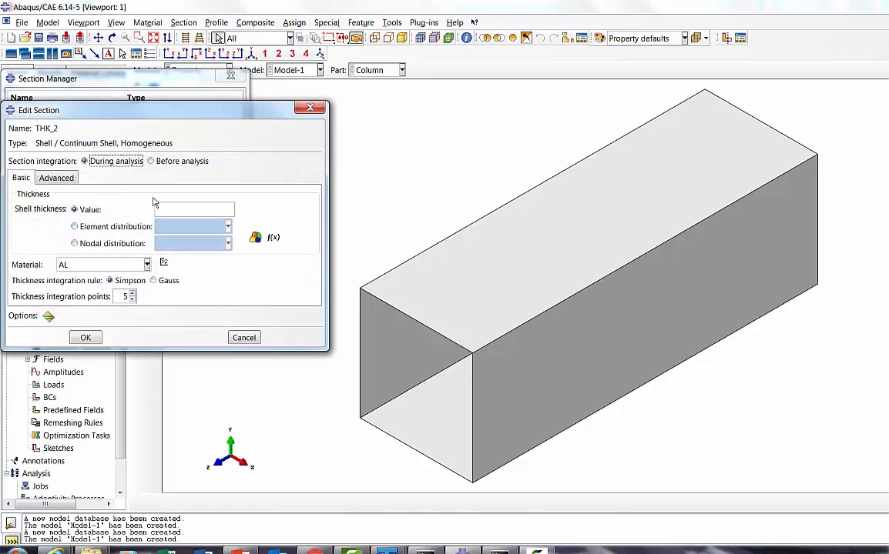
{"action": "left_click", "coordinate": [168, 207]}
{"action": "type", "text": "2"}
{"action": "left_click", "coordinate": [86, 337]}
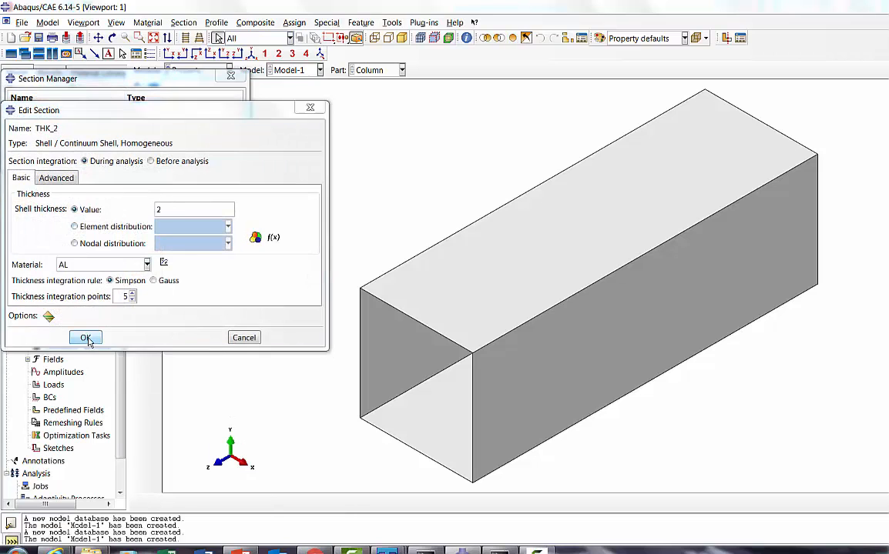
{"action": "left_click", "coordinate": [224, 158]}
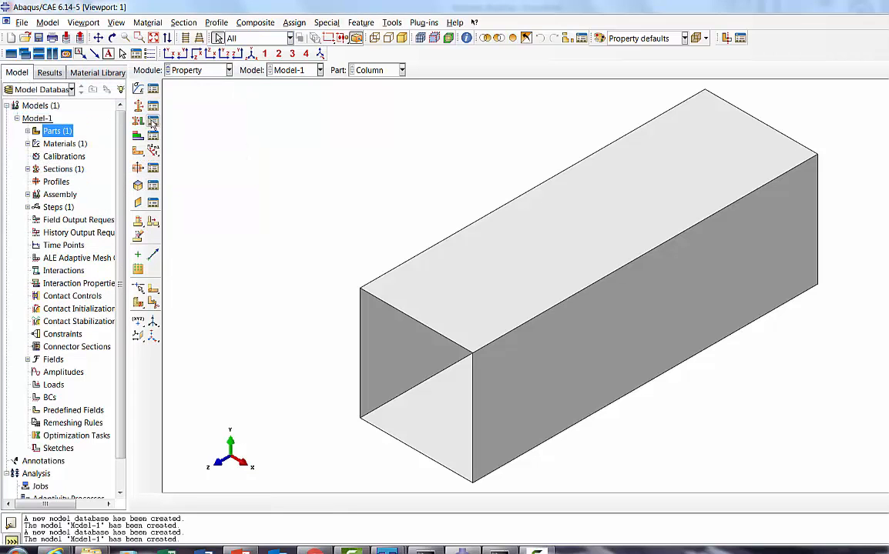
Step: Assign section THK_2 to the whole column as region Set-1, with the shell offset at the middle surface
{"action": "left_click", "coordinate": [137, 122]}
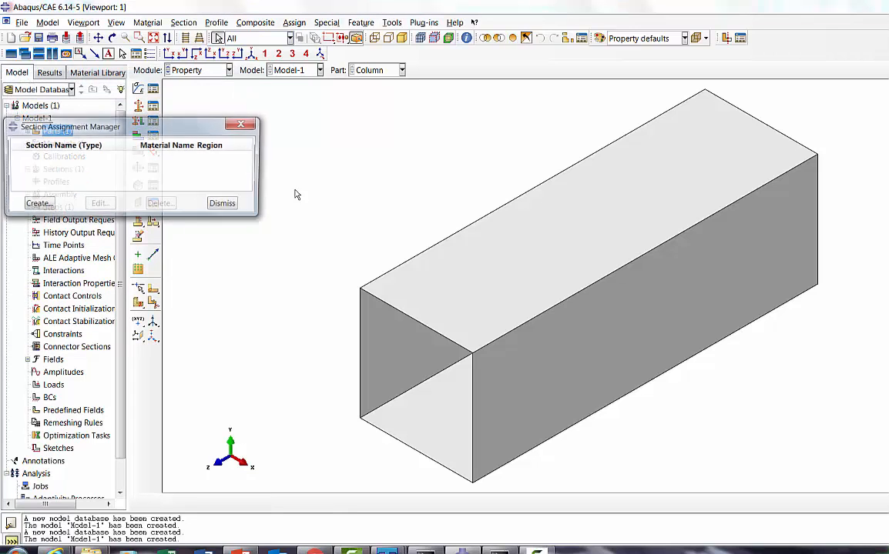
{"action": "left_click", "coordinate": [37, 204]}
{"action": "left_click_drag", "start_coordinate": [326, 135], "coordinate": [737, 435]}
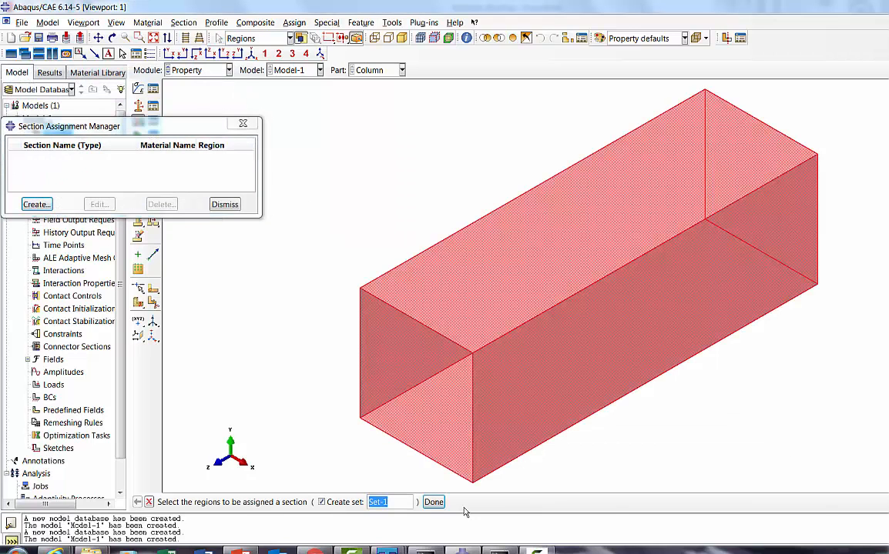
{"action": "left_click", "coordinate": [433, 502]}
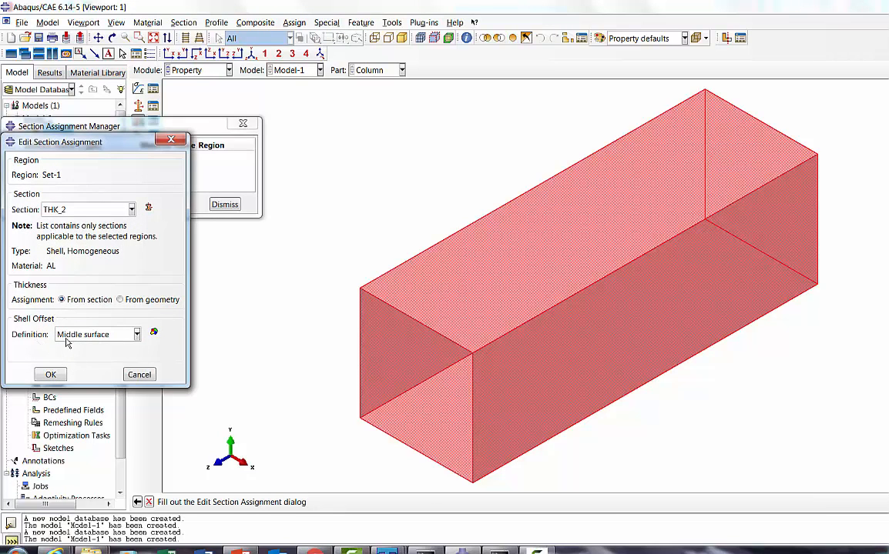
{"action": "left_click", "coordinate": [67, 339]}
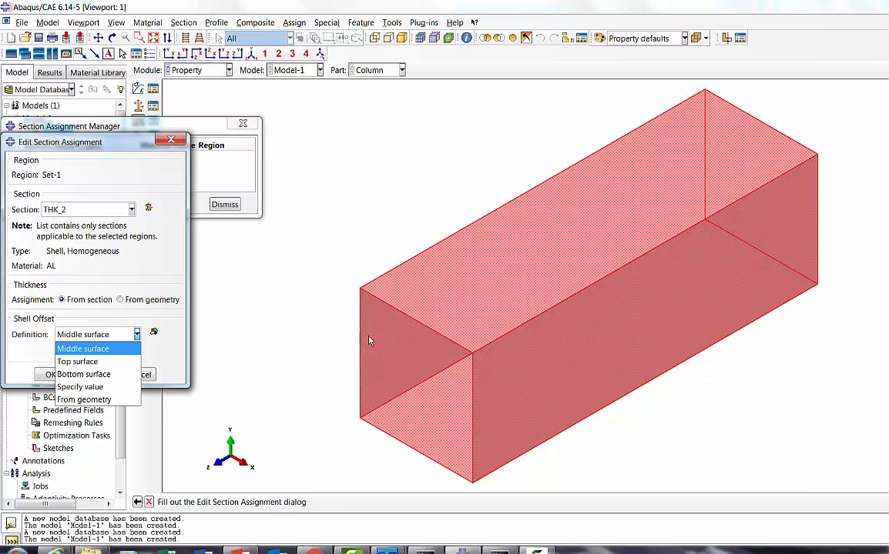
{"action": "left_click", "coordinate": [78, 349]}
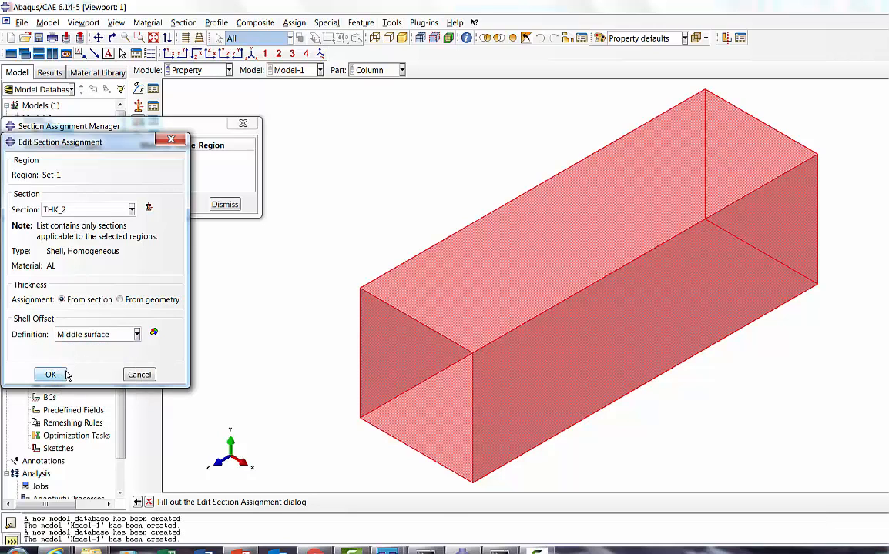
{"action": "left_click", "coordinate": [50, 374]}
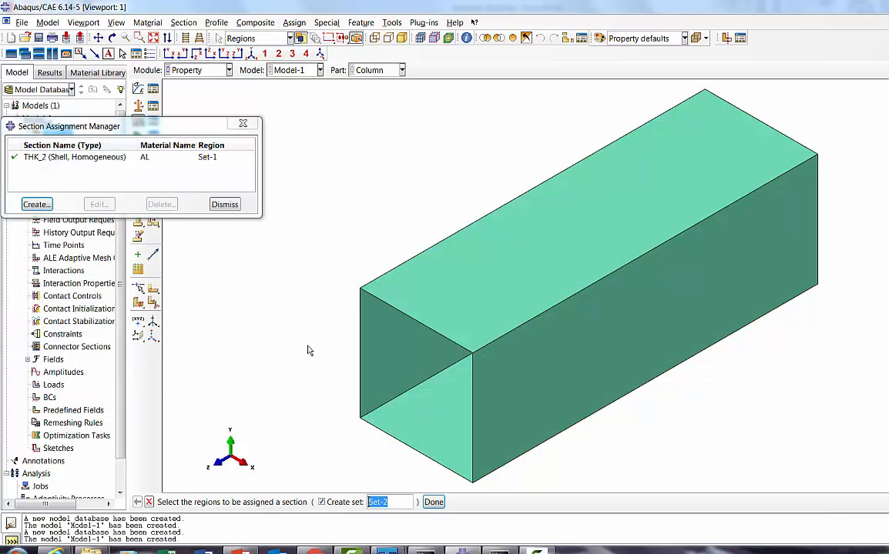
{"action": "left_click", "coordinate": [225, 204]}
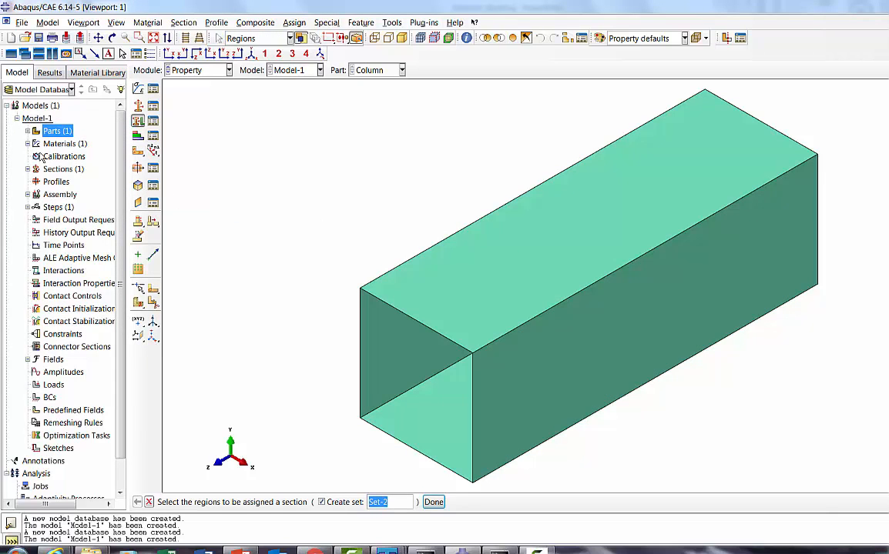
Step: Create a dependent instance of the Column part in the assembly
{"action": "left_click", "coordinate": [27, 194]}
{"action": "left_click", "coordinate": [53, 210]}
{"action": "right_click", "coordinate": [54, 215]}
{"action": "left_click", "coordinate": [74, 229]}
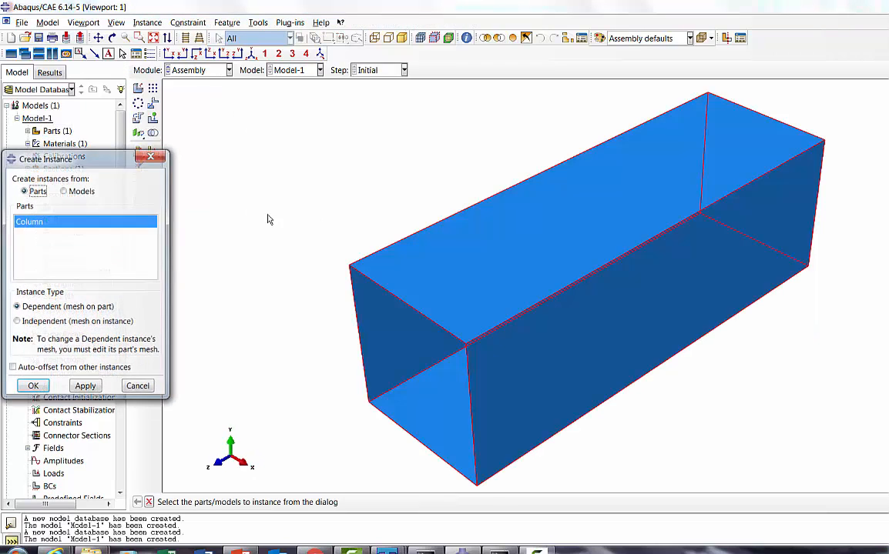
{"action": "left_click", "coordinate": [35, 387]}
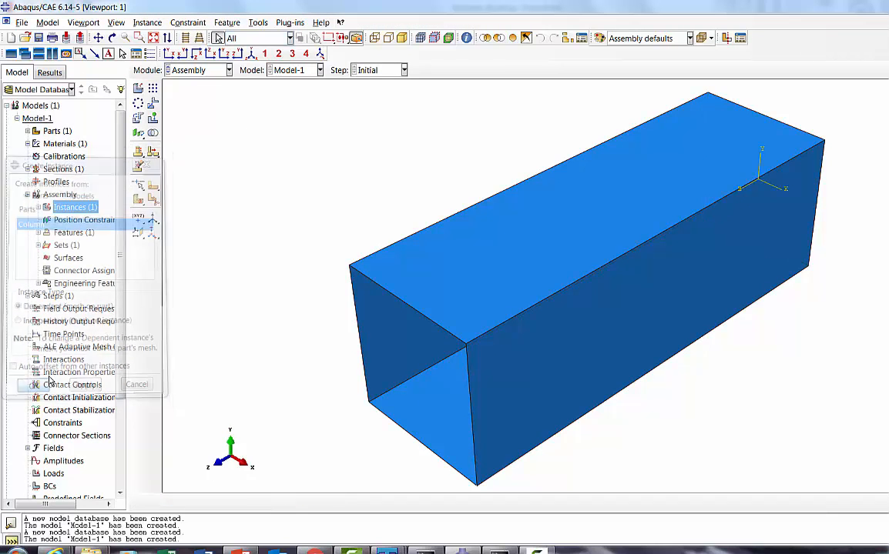
Step: Switch to the Mesh module and make the Column part the object for meshing instead of the assembly
{"action": "left_click", "coordinate": [187, 70]}
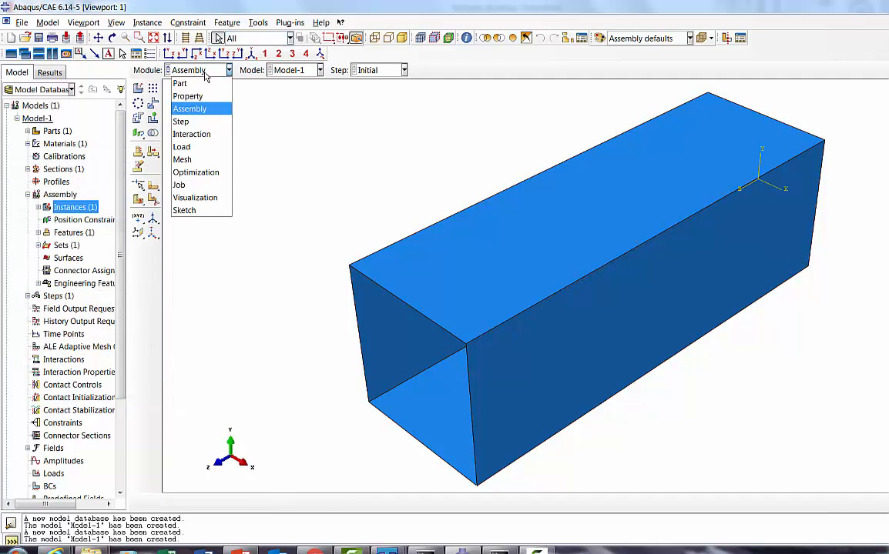
{"action": "left_click", "coordinate": [190, 162]}
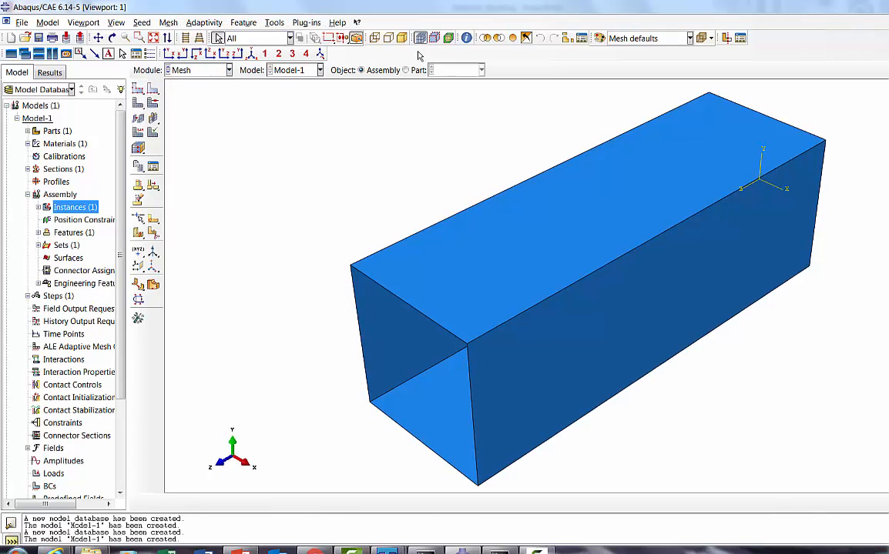
{"action": "left_click", "coordinate": [406, 70]}
{"action": "left_click", "coordinate": [362, 70]}
{"action": "left_click", "coordinate": [408, 70]}
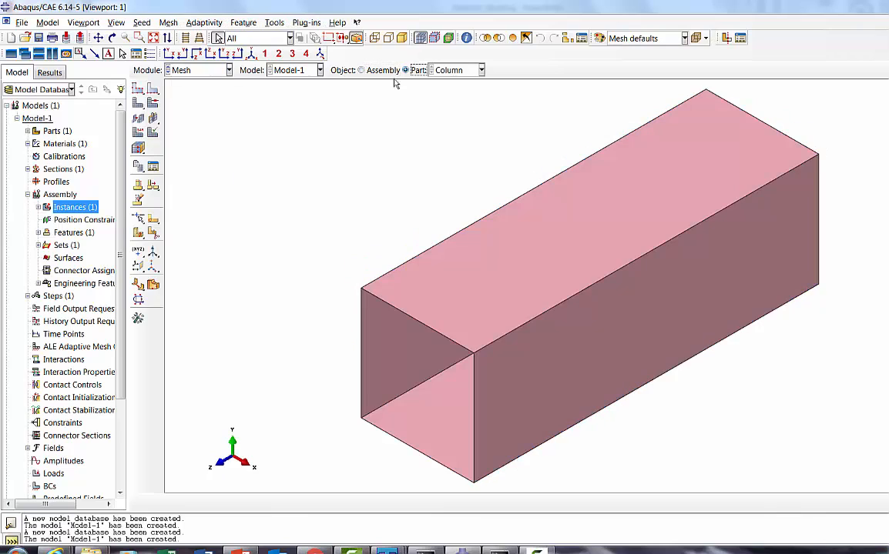
Step: Assign mesh controls to all column faces, using quad-dominated elements and the Sweep technique
{"action": "left_click", "coordinate": [153, 132]}
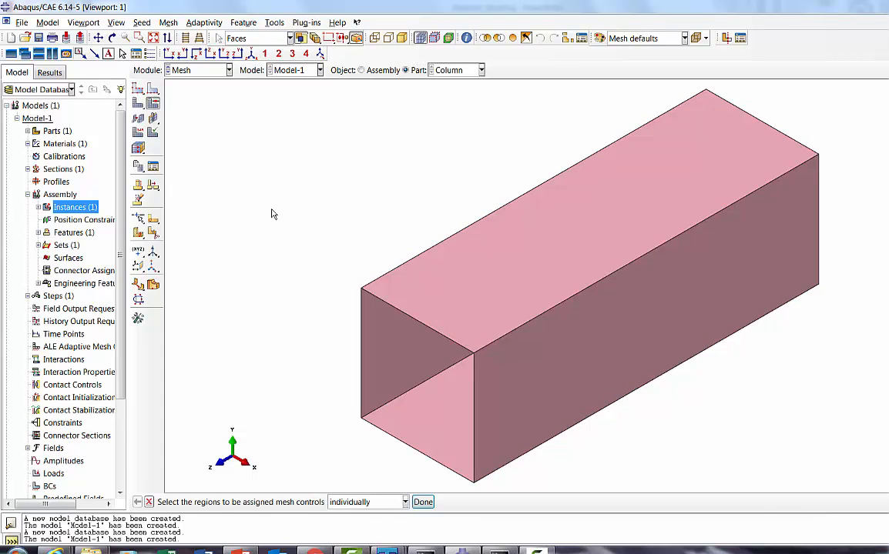
{"action": "left_click_drag", "start_coordinate": [313, 176], "coordinate": [803, 456]}
{"action": "left_click", "coordinate": [425, 500]}
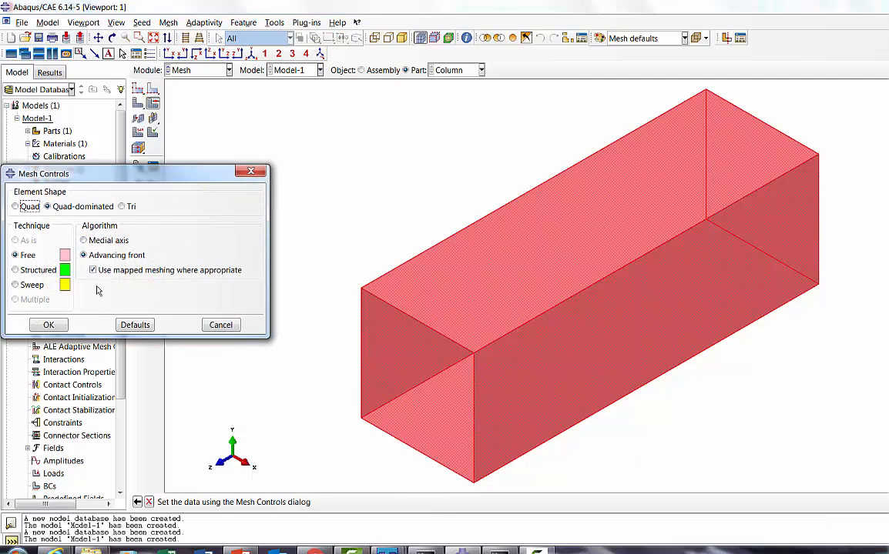
{"action": "left_click", "coordinate": [32, 288]}
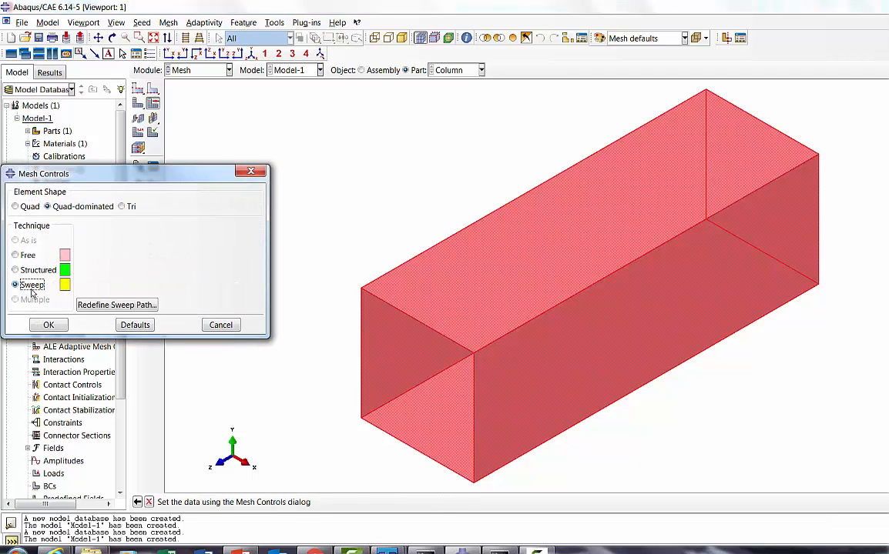
{"action": "left_click", "coordinate": [49, 326]}
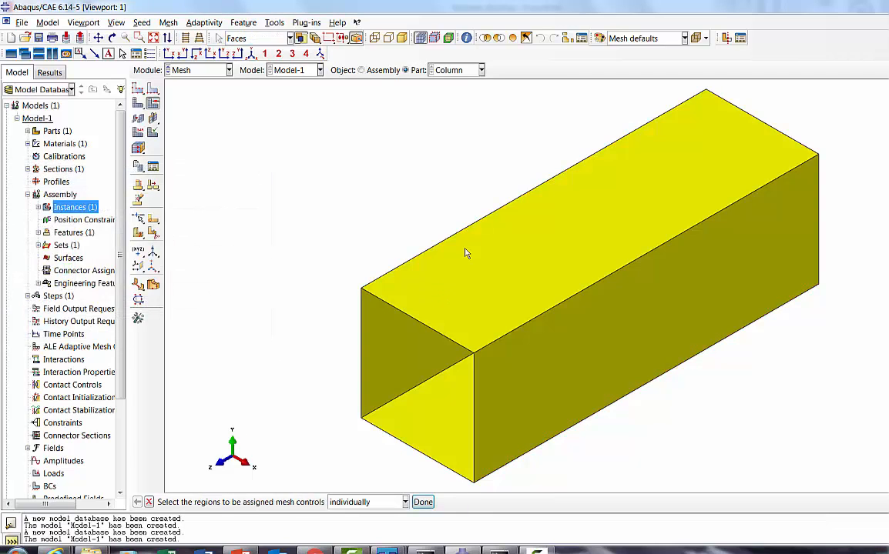
Step: Assign the Standard linear S4R shell element type with reduced integration to all column faces
{"action": "left_click", "coordinate": [138, 118]}
{"action": "left_click_drag", "start_coordinate": [290, 148], "coordinate": [787, 459]}
{"action": "left_click", "coordinate": [423, 502]}
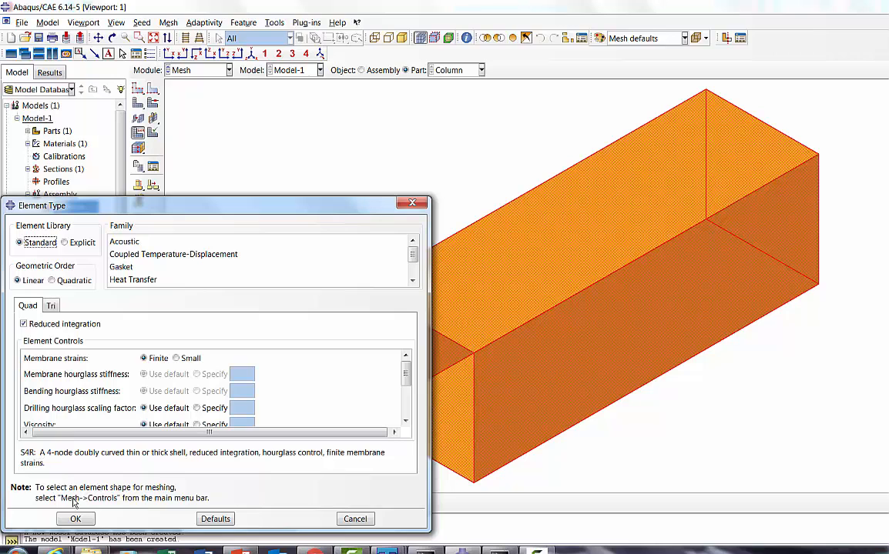
{"action": "left_click", "coordinate": [76, 519]}
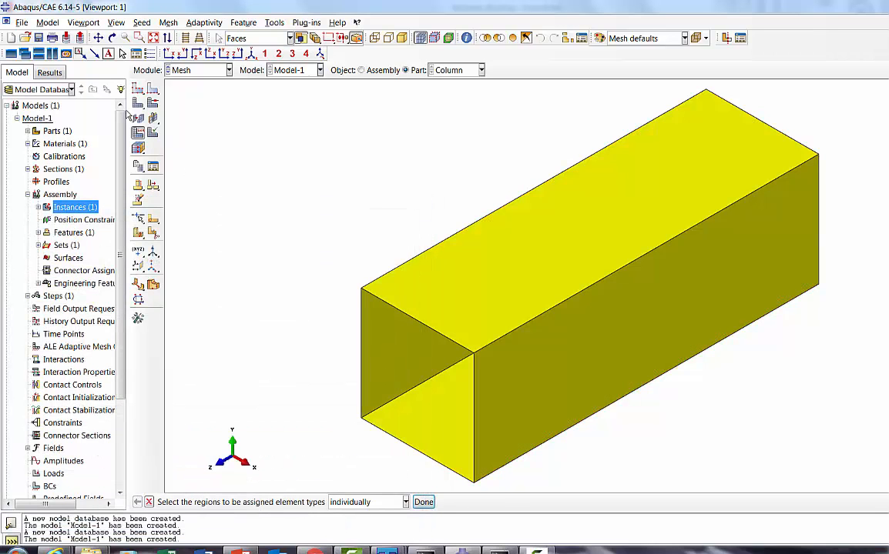
Step: Seed the Column part with an approximate global size of 5 and generate its mesh
{"action": "left_click", "coordinate": [138, 89]}
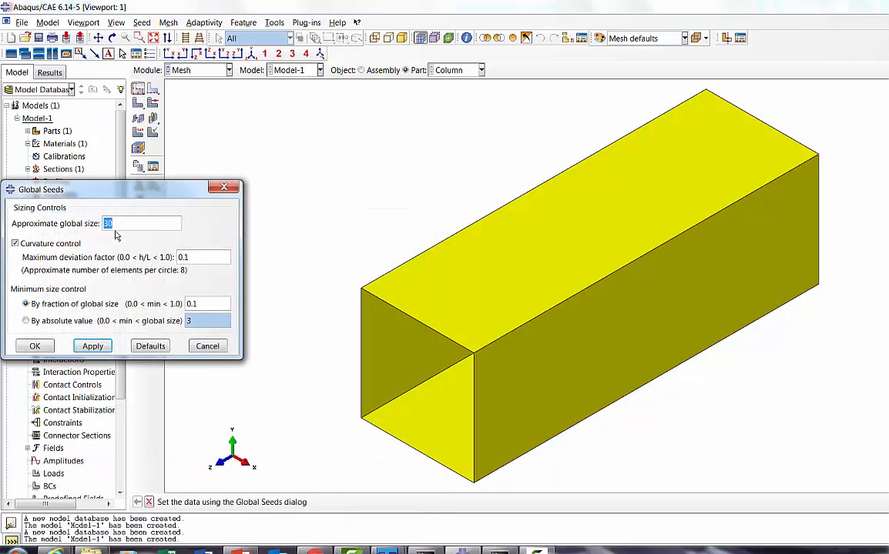
{"action": "type", "text": "5"}
{"action": "left_click", "coordinate": [93, 346]}
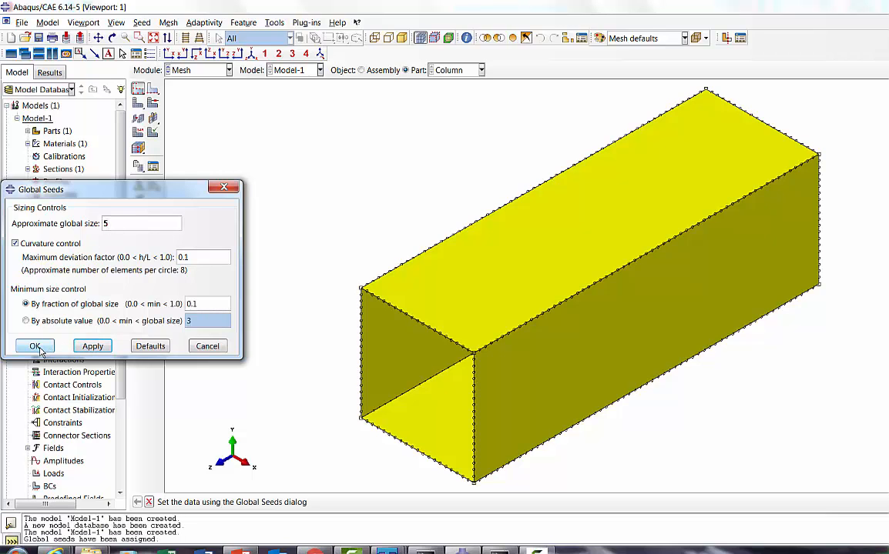
{"action": "left_click", "coordinate": [34, 346]}
{"action": "left_click", "coordinate": [134, 106]}
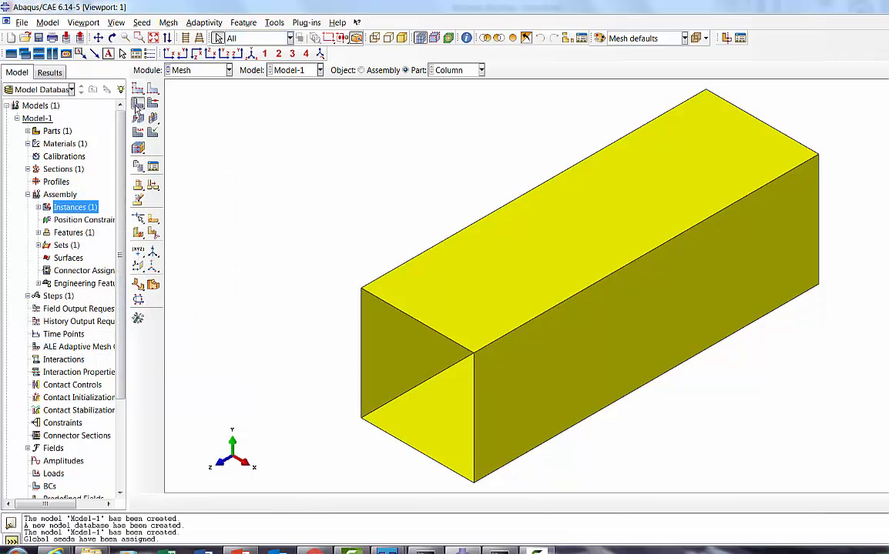
{"action": "left_click", "coordinate": [241, 502]}
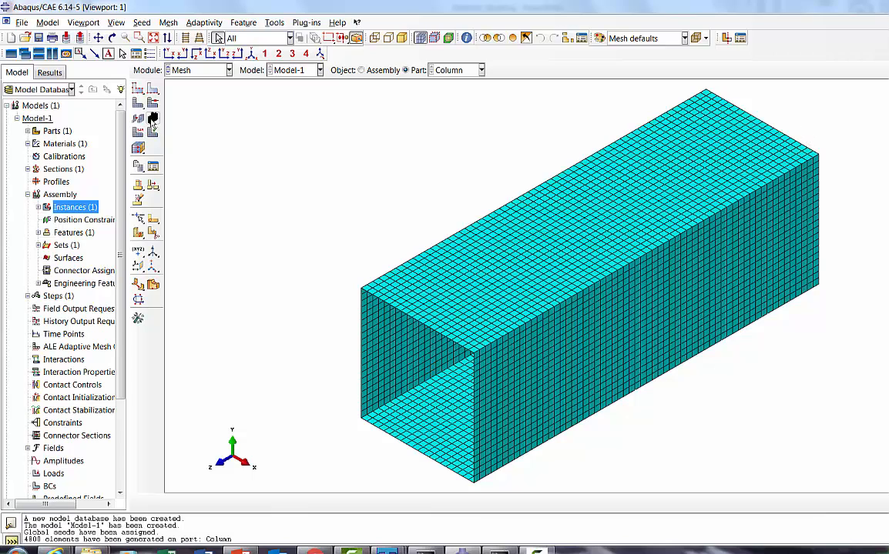
Step: Create a node set named Top in the Column part from all mesh nodes around the column's upper Z end
{"action": "left_click", "coordinate": [190, 53]}
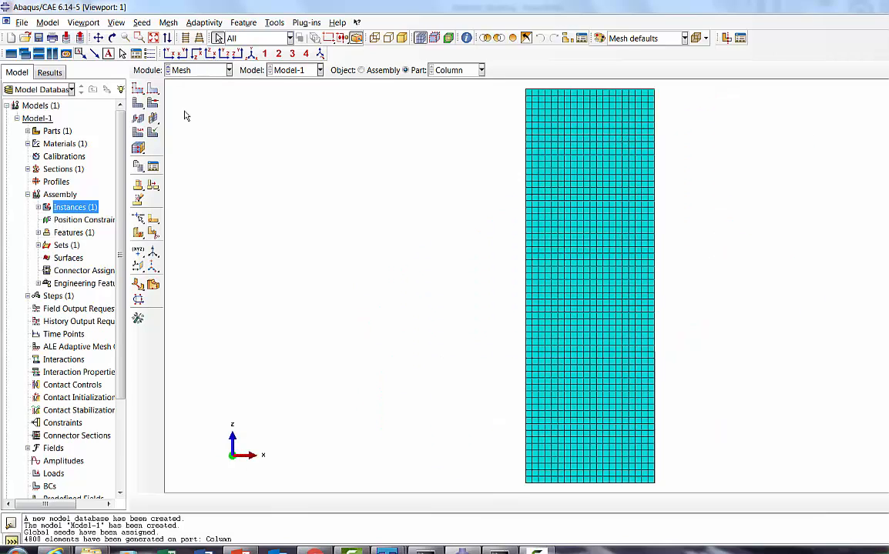
{"action": "left_click", "coordinate": [27, 131]}
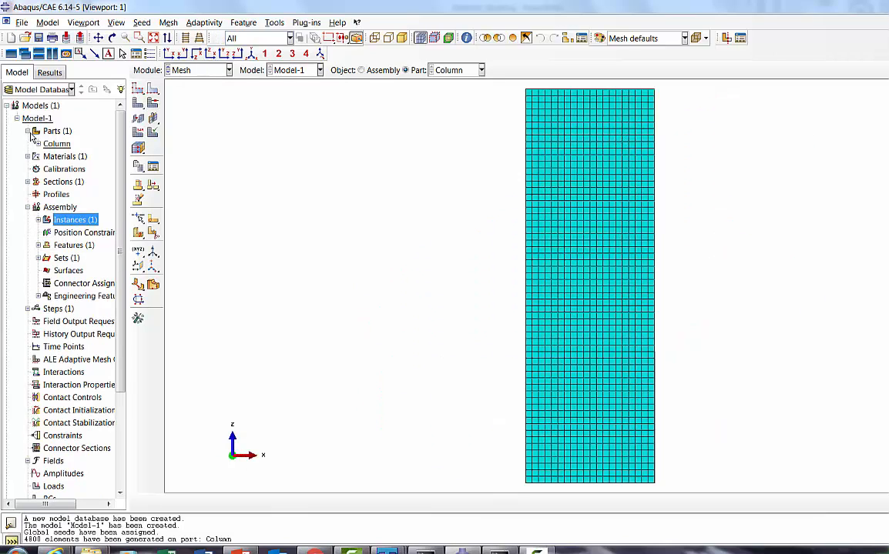
{"action": "left_click", "coordinate": [38, 144]}
{"action": "right_click", "coordinate": [72, 174]}
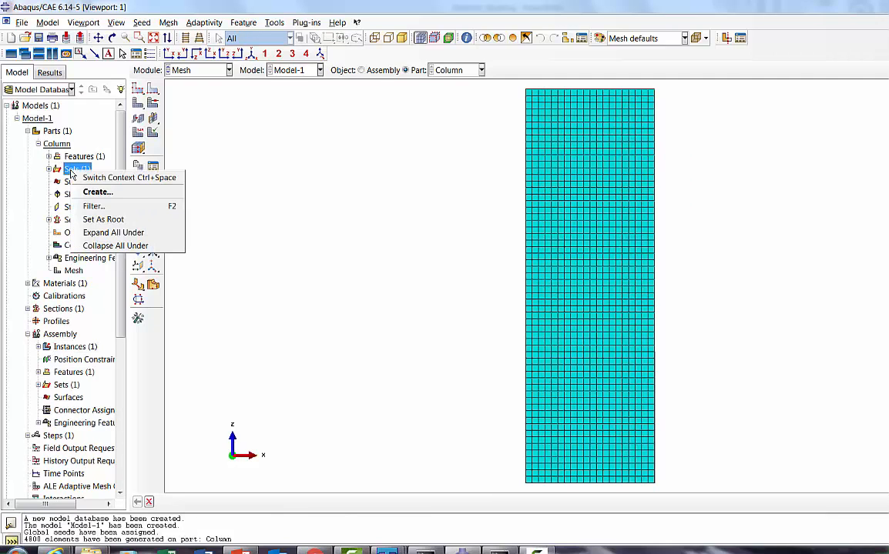
{"action": "left_click", "coordinate": [74, 188]}
{"action": "left_click", "coordinate": [66, 272]}
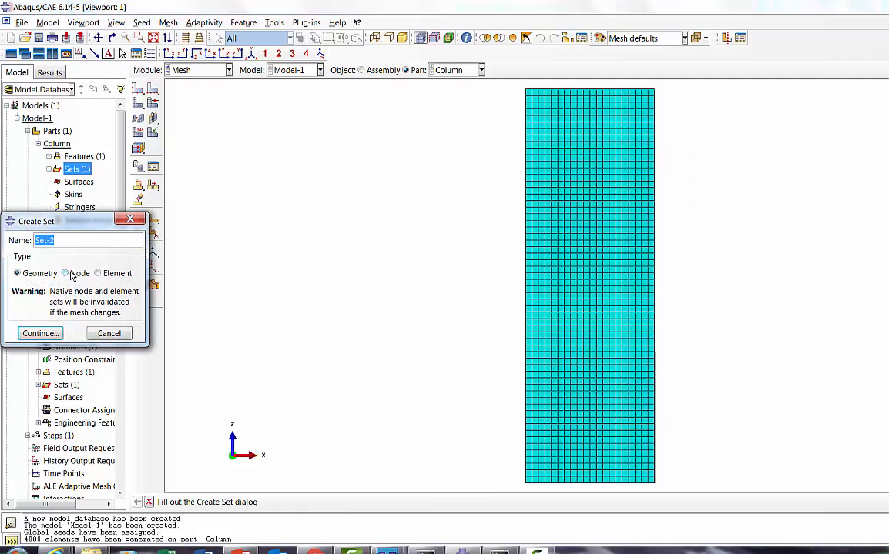
{"action": "type", "text": "t"}
{"action": "left_click", "coordinate": [42, 333]}
{"action": "left_click_drag", "start_coordinate": [516, 82], "coordinate": [666, 98]}
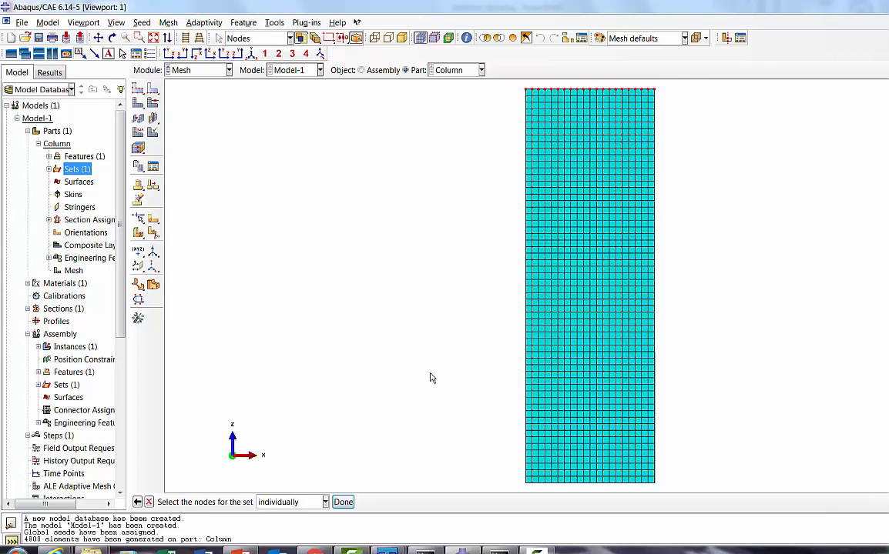
{"action": "left_click", "coordinate": [112, 38]}
{"action": "left_click_drag", "start_coordinate": [619, 183], "coordinate": [610, 229]}
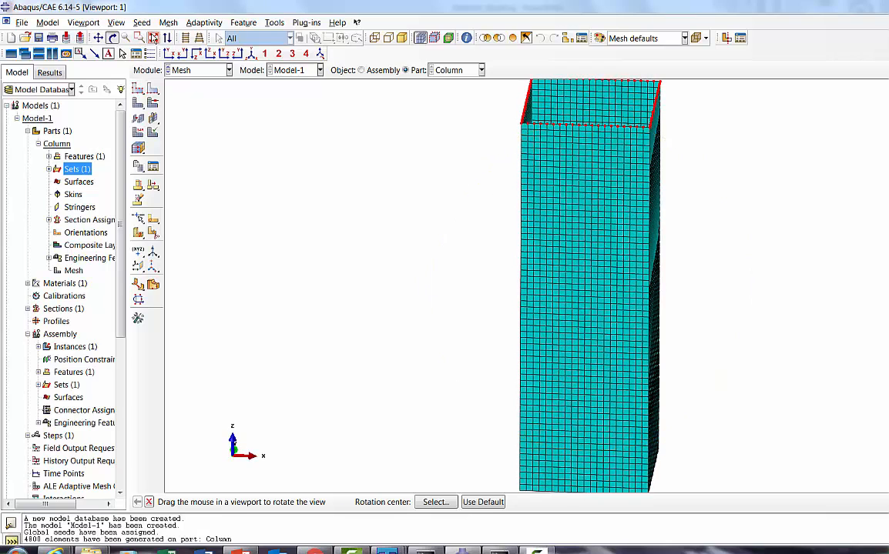
{"action": "left_click", "coordinate": [153, 37]}
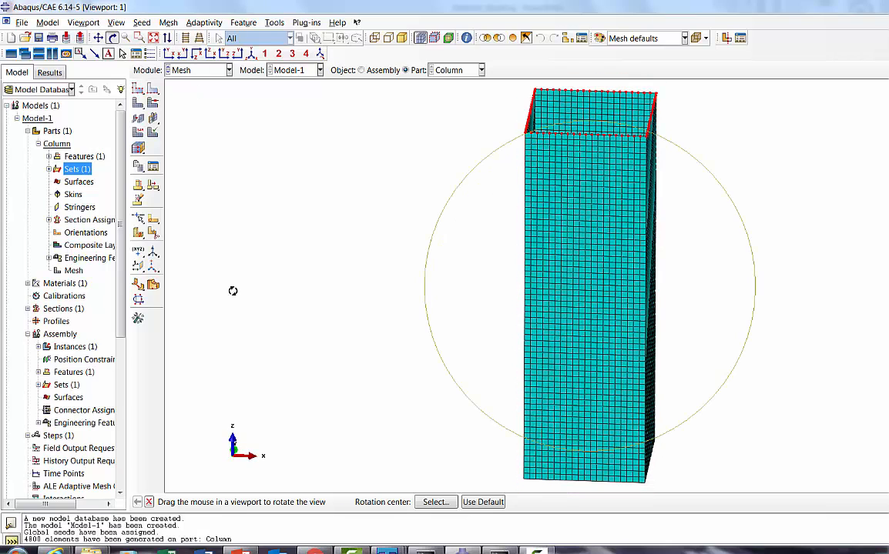
{"action": "left_click", "coordinate": [148, 502]}
{"action": "left_click", "coordinate": [343, 502]}
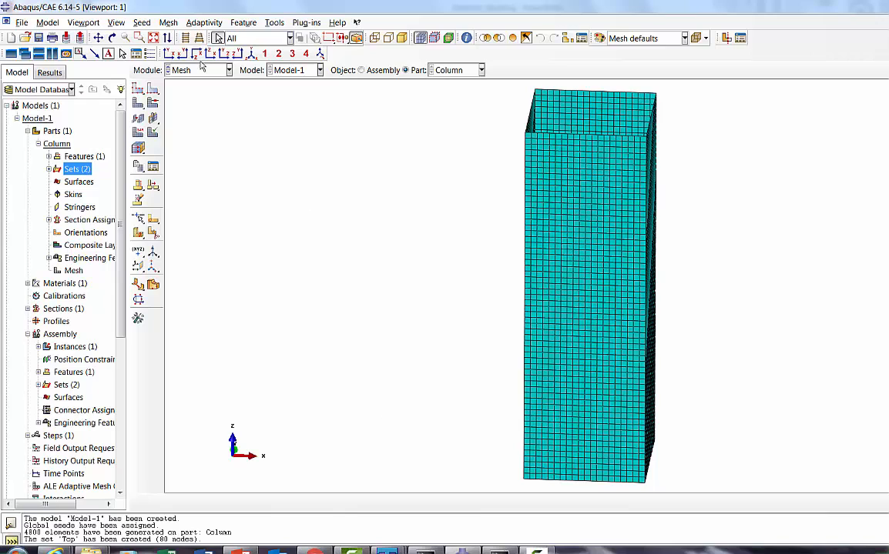
Step: Create a node set named Bottom in the Column part from all mesh nodes around the column's lower Z end
{"action": "left_click", "coordinate": [49, 170]}
{"action": "right_click", "coordinate": [77, 171]}
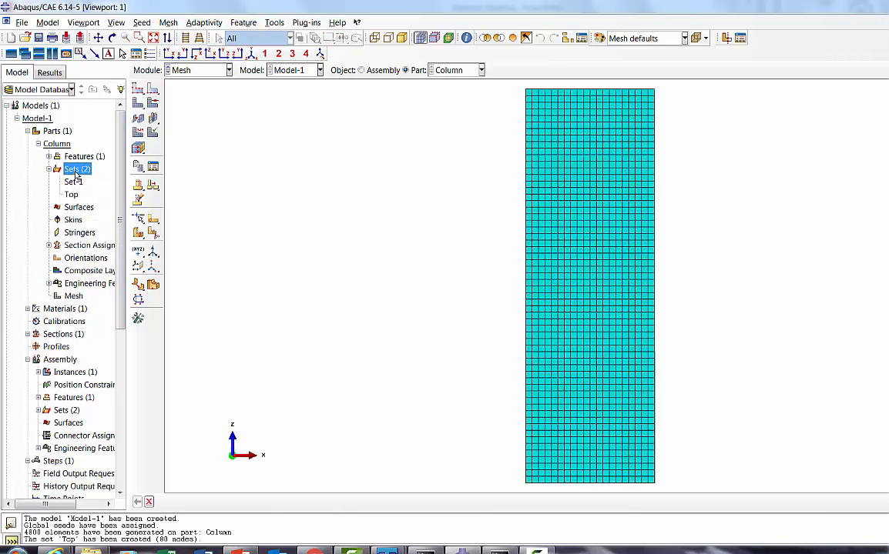
{"action": "left_click", "coordinate": [98, 194]}
{"action": "left_click", "coordinate": [65, 273]}
{"action": "type", "text": "Bottom"}
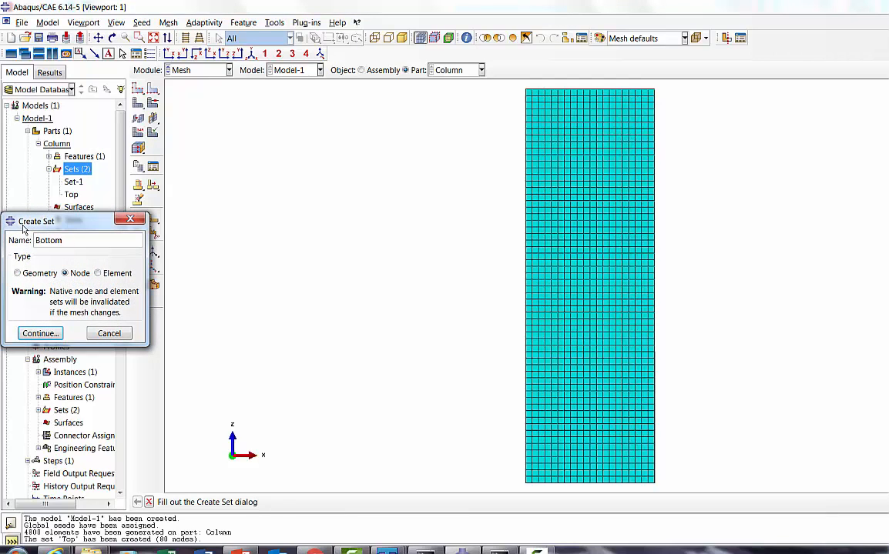
{"action": "left_click", "coordinate": [40, 332]}
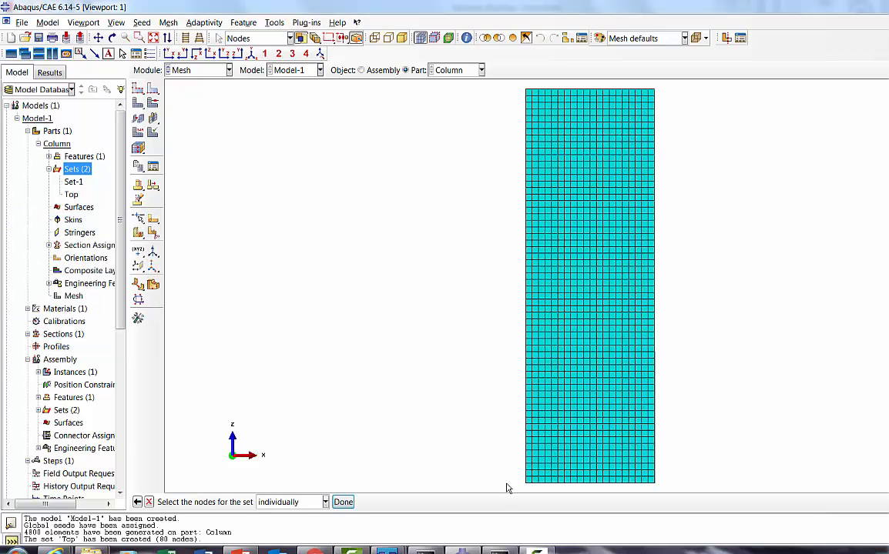
{"action": "left_click_drag", "start_coordinate": [520, 486], "coordinate": [684, 501]}
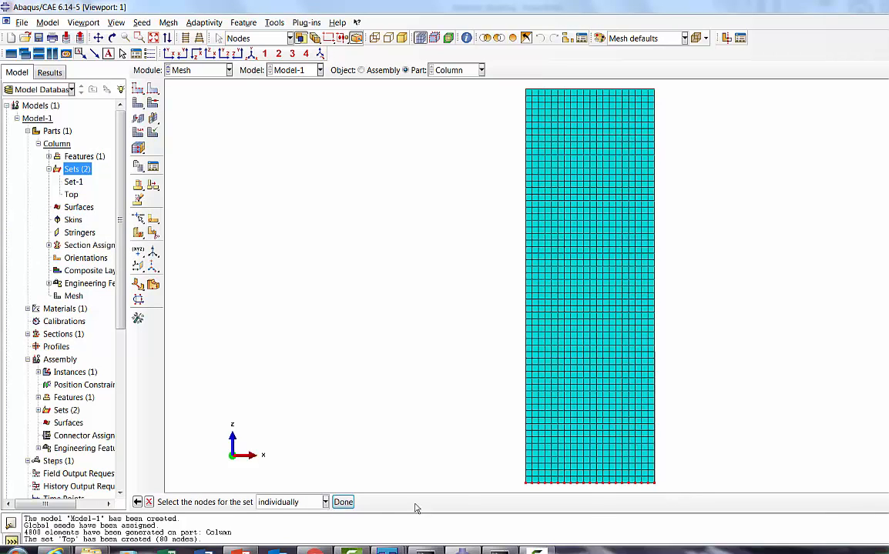
{"action": "left_click", "coordinate": [112, 37]}
{"action": "left_click_drag", "start_coordinate": [555, 321], "coordinate": [575, 272]}
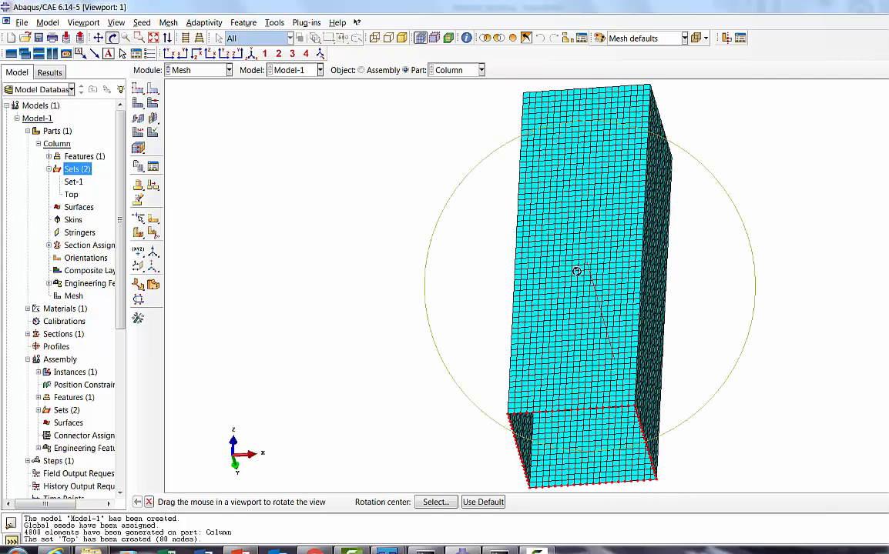
{"action": "left_click", "coordinate": [148, 502]}
{"action": "left_click", "coordinate": [344, 502]}
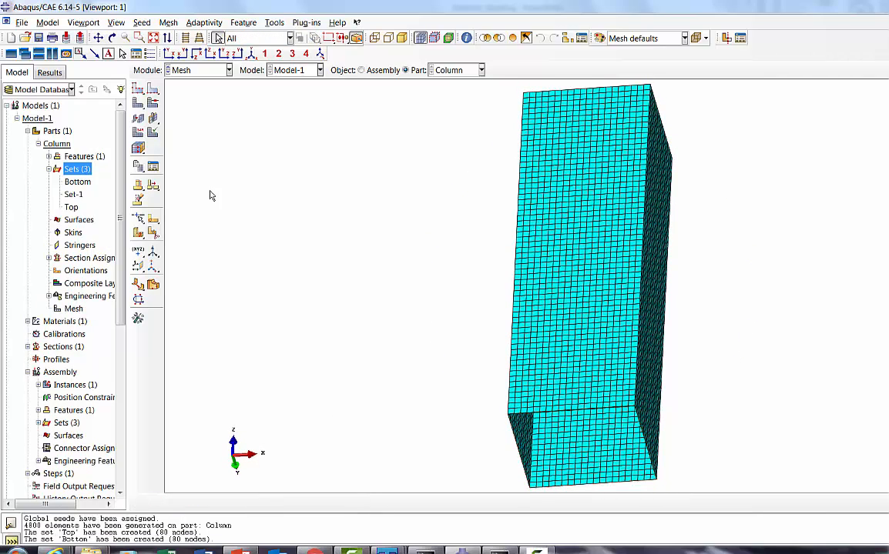
Step: Switch to the Interaction module and create reference points at 0,0,0 and at the centre of the column's opposite open end
{"action": "left_click", "coordinate": [229, 70]}
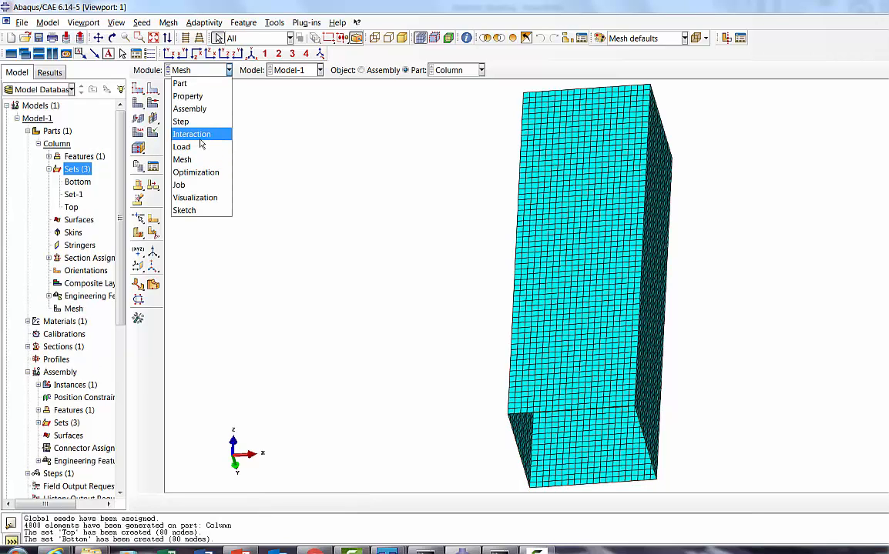
{"action": "left_click", "coordinate": [199, 136]}
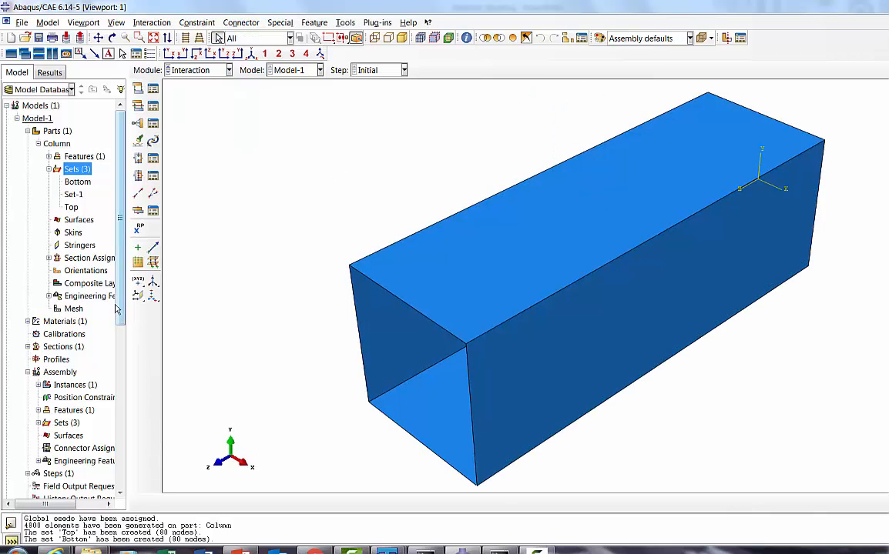
{"action": "scroll", "coordinate": [113, 354], "scroll_direction": "down", "scroll_amount": 2}
{"action": "scroll", "coordinate": [114, 354], "scroll_direction": "down", "scroll_amount": 3}
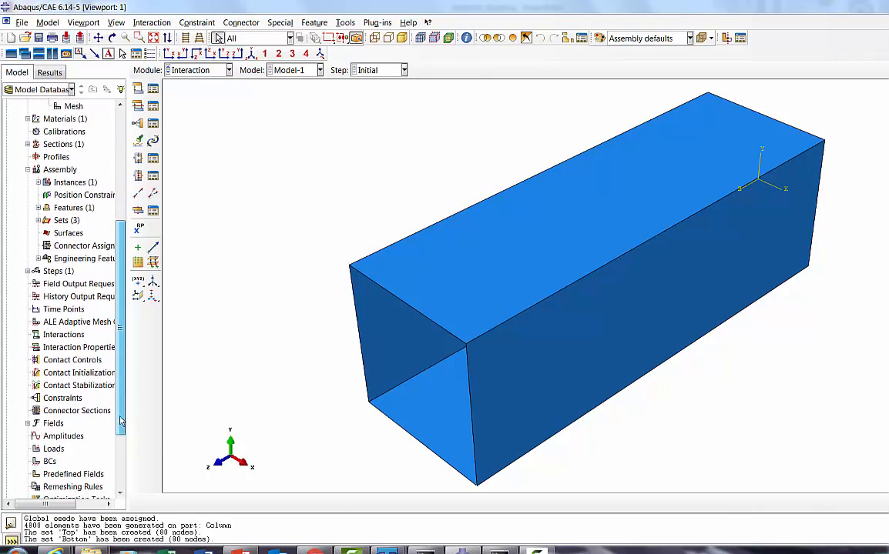
{"action": "left_click", "coordinate": [63, 383]}
{"action": "double_click", "coordinate": [67, 387]}
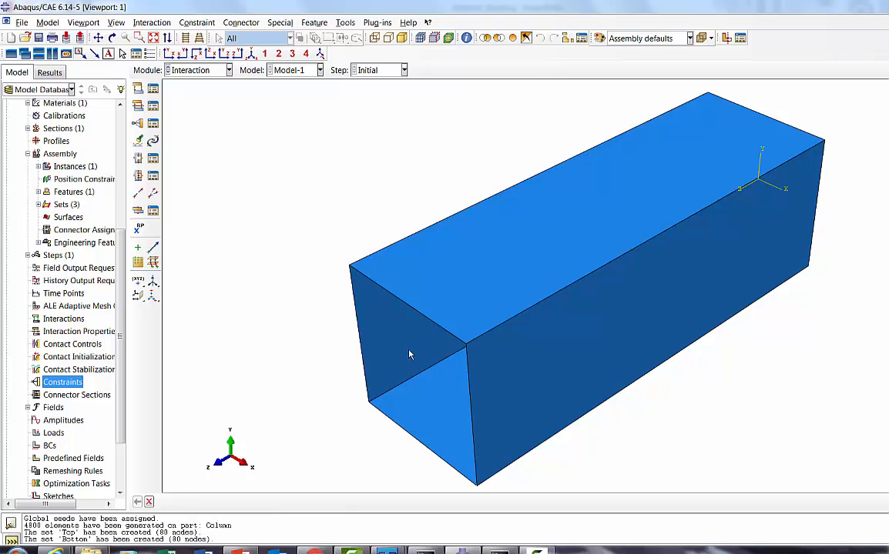
{"action": "left_click", "coordinate": [140, 231]}
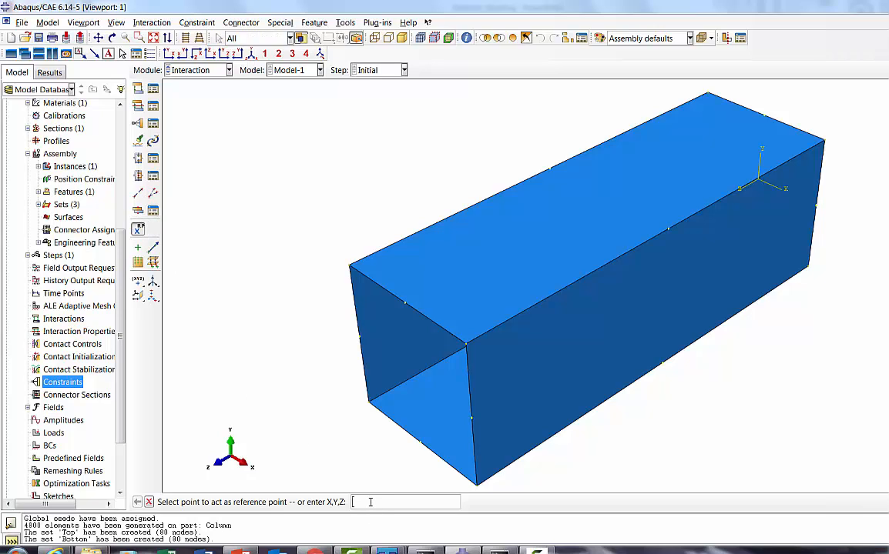
{"action": "type", "text": "0,0,0"}
{"action": "key", "text": "Return"}
{"action": "key", "text": "Return"}
Step: Create a rigid body constraint named Bottom with the Column-1.Bottom node set as its Tie (nodes) region
{"action": "right_click", "coordinate": [68, 388]}
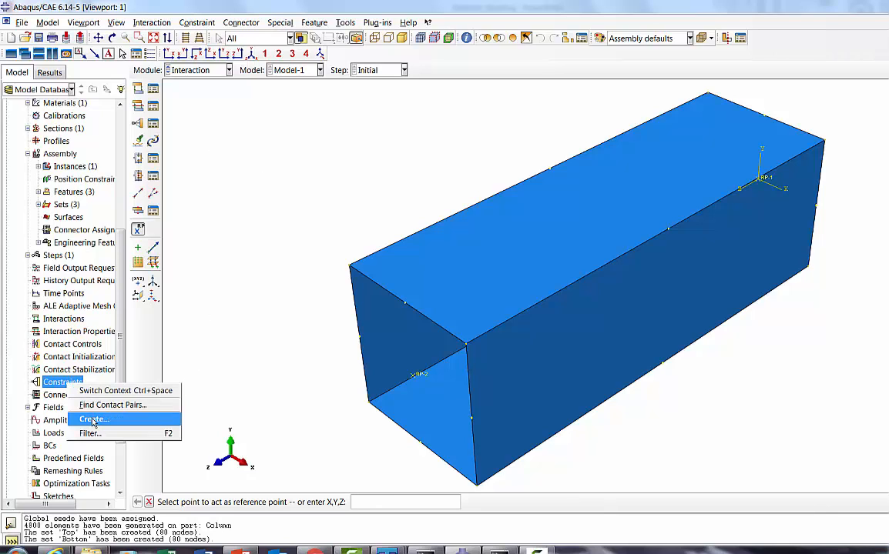
{"action": "left_click", "coordinate": [81, 418]}
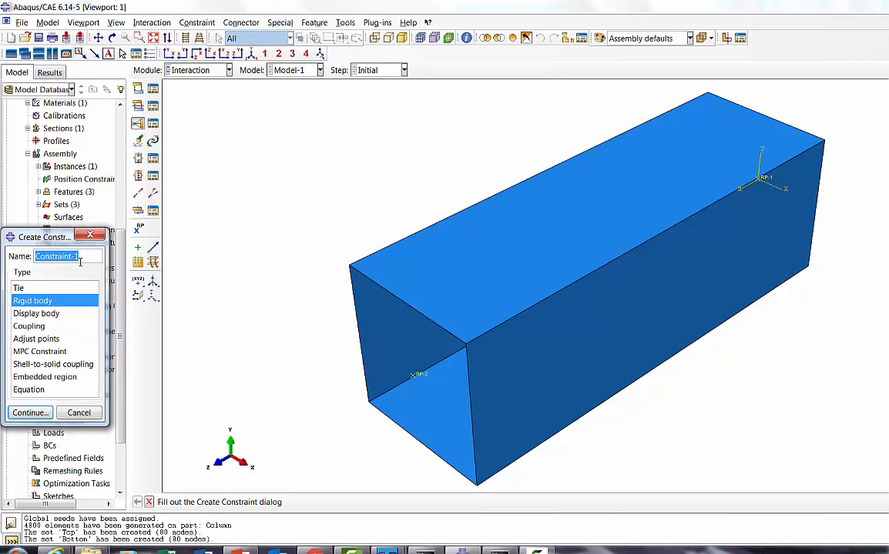
{"action": "type", "text": "Bottom"}
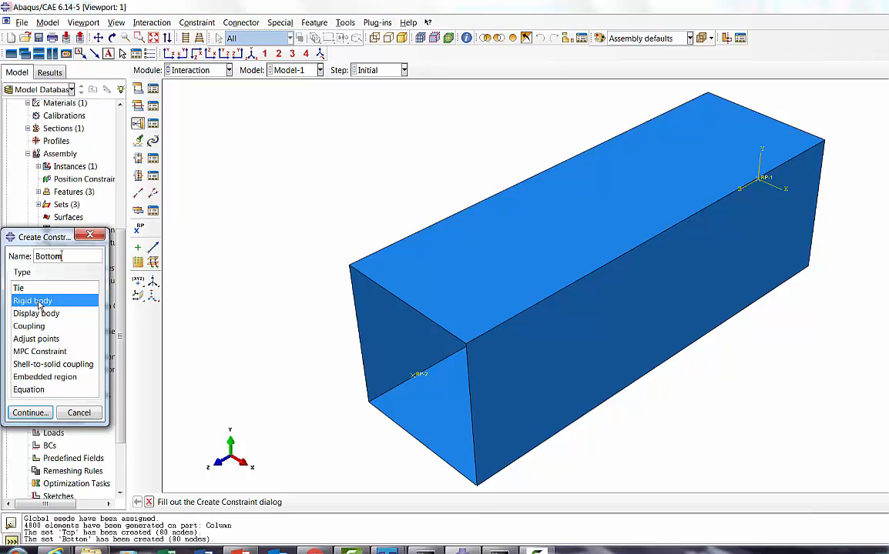
{"action": "left_click", "coordinate": [30, 413]}
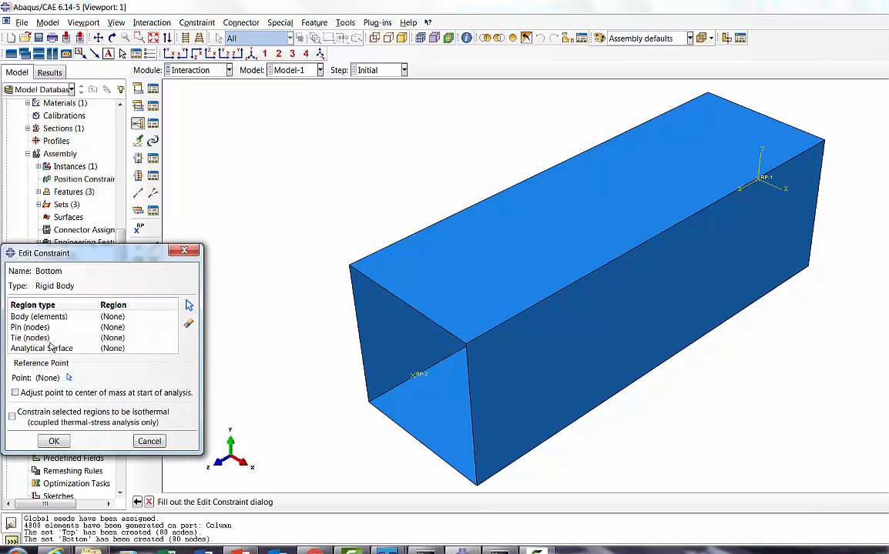
{"action": "left_click", "coordinate": [32, 338]}
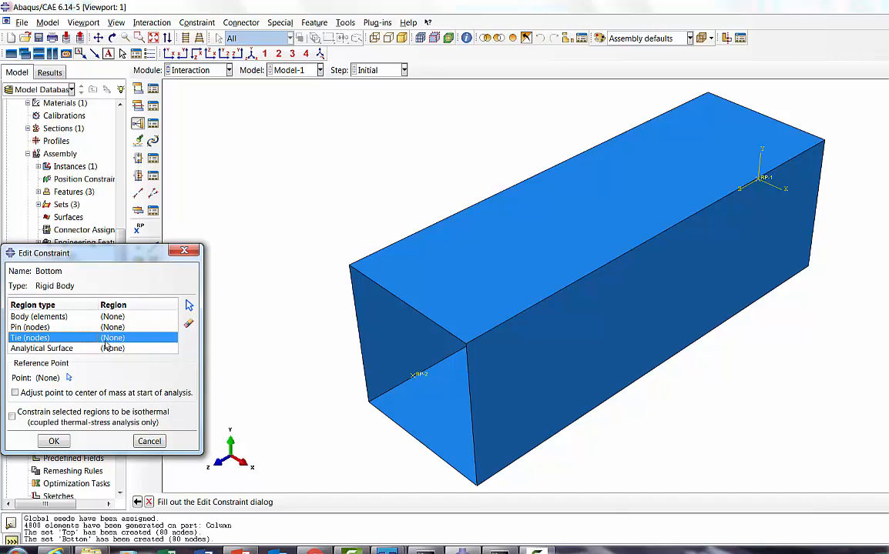
{"action": "left_click", "coordinate": [189, 307]}
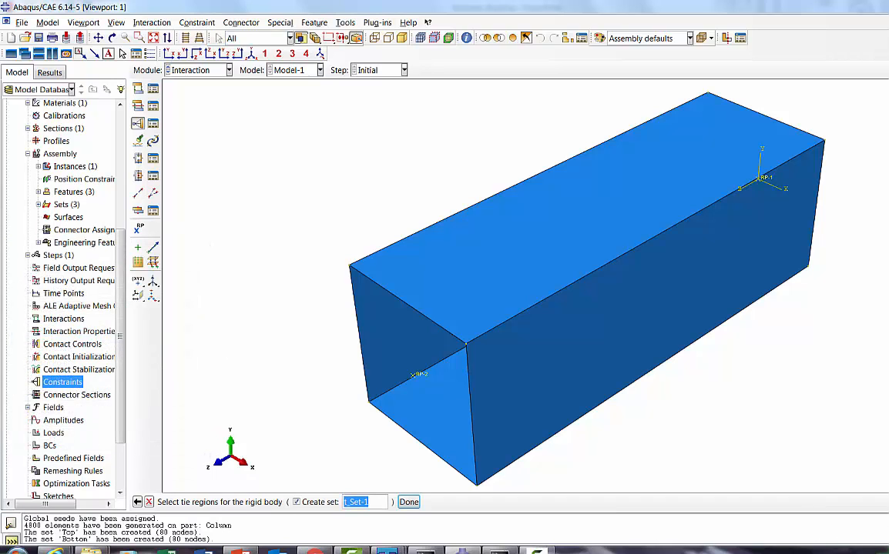
{"action": "left_click", "coordinate": [887, 502]}
{"action": "left_click", "coordinate": [59, 348]}
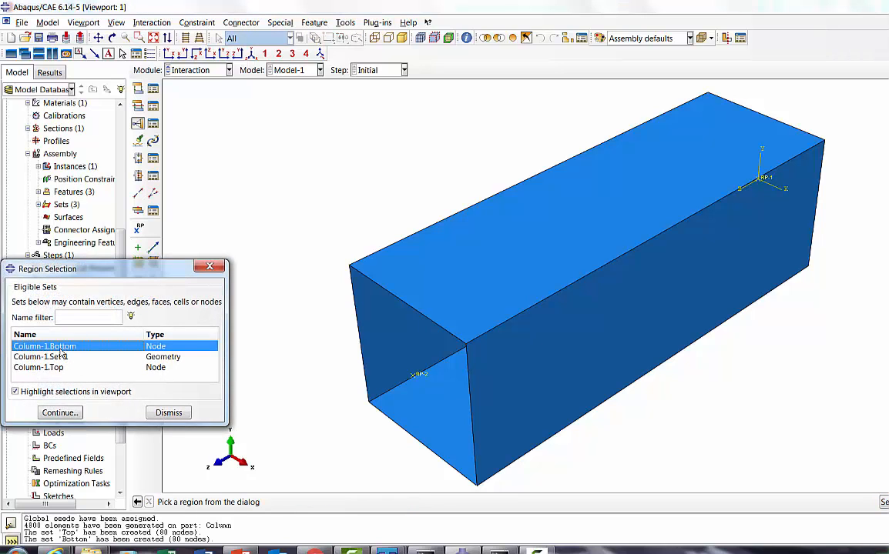
{"action": "left_click", "coordinate": [60, 413]}
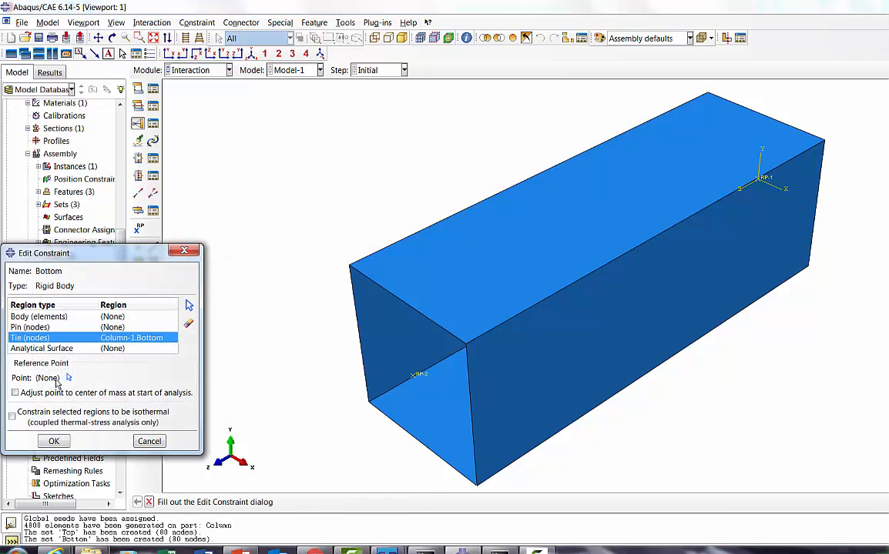
Step: Assign RP-1 as the Bottom constraint's reference point and accept the constraint
{"action": "left_click", "coordinate": [68, 378]}
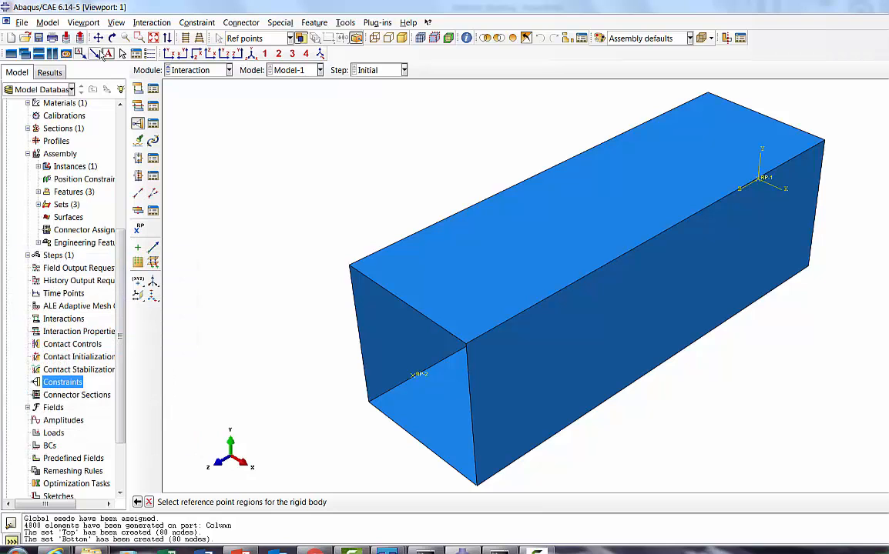
{"action": "left_click", "coordinate": [113, 37]}
{"action": "left_click_drag", "start_coordinate": [776, 227], "coordinate": [541, 310]}
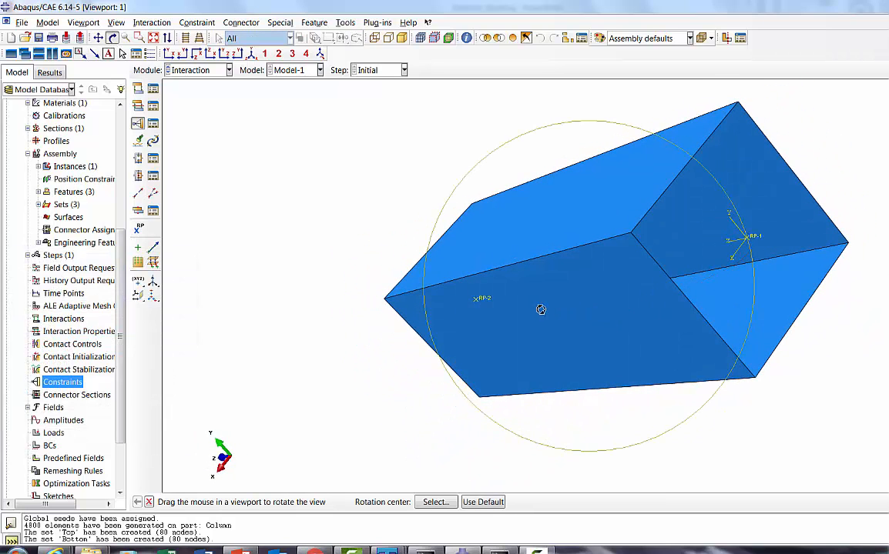
{"action": "left_click", "coordinate": [149, 503]}
{"action": "left_click", "coordinate": [751, 243]}
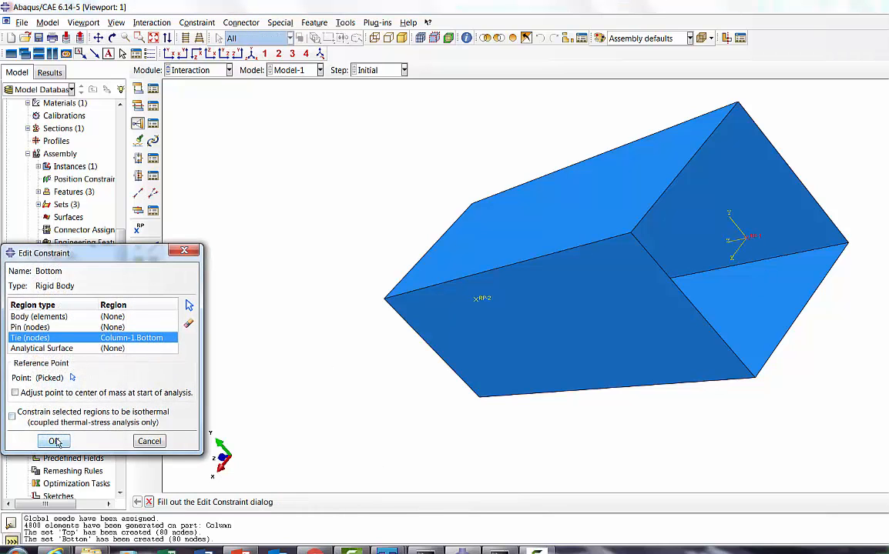
{"action": "left_click", "coordinate": [56, 442]}
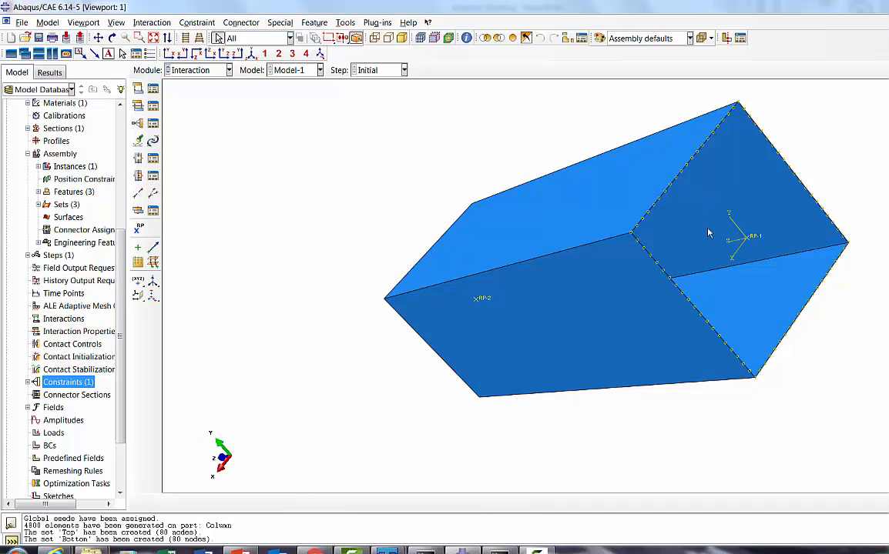
Step: Create a second rigid body constraint named Top for the column's other end
{"action": "left_click", "coordinate": [113, 38]}
{"action": "left_click_drag", "start_coordinate": [588, 292], "coordinate": [293, 289]}
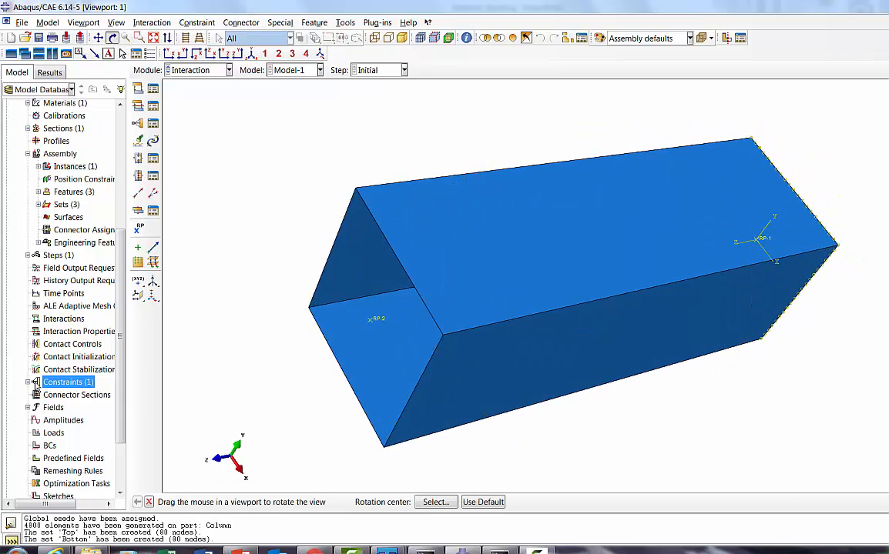
{"action": "left_click", "coordinate": [27, 383]}
{"action": "right_click", "coordinate": [52, 388]}
{"action": "left_click", "coordinate": [68, 418]}
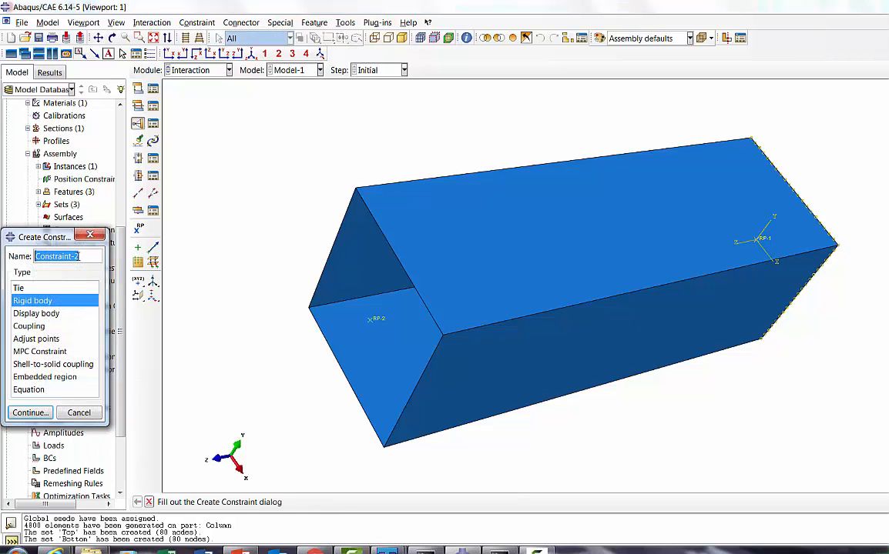
{"action": "type", "text": "Top"}
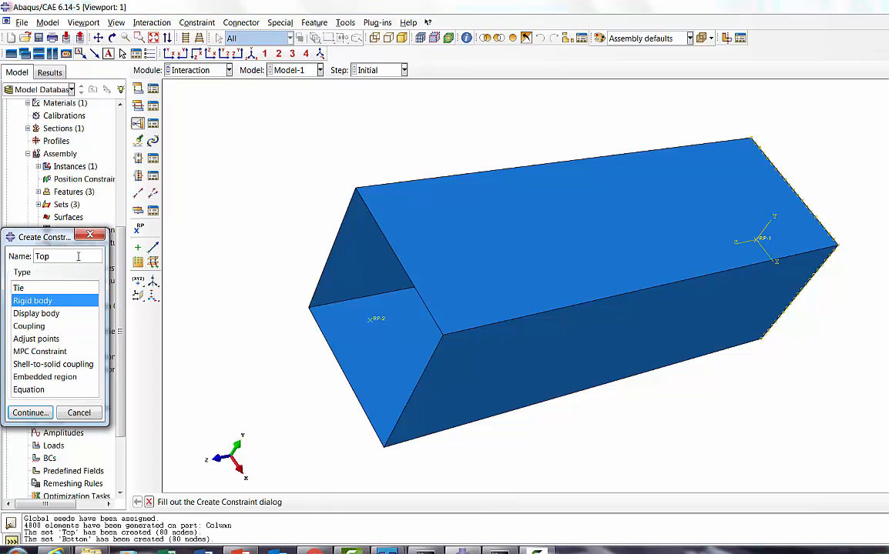
{"action": "left_click", "coordinate": [30, 412]}
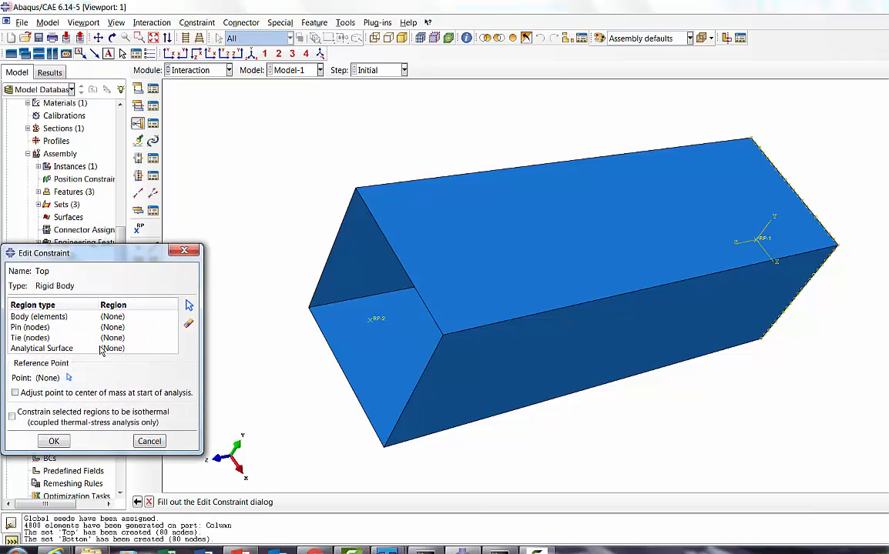
Step: Assign the Column-1.Top node set as the Top constraint's Tie (nodes) region and RP-2 as its reference point
{"action": "left_click", "coordinate": [50, 337]}
{"action": "left_click", "coordinate": [189, 305]}
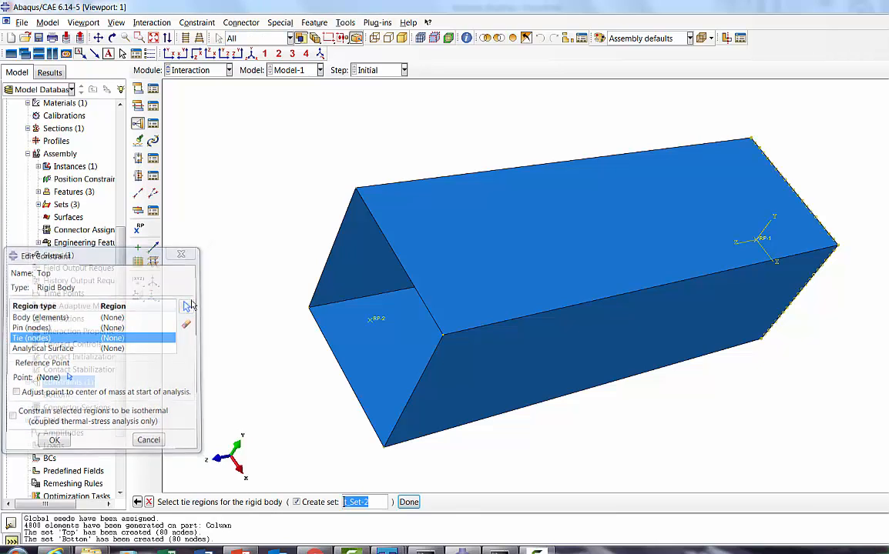
{"action": "left_click", "coordinate": [885, 502]}
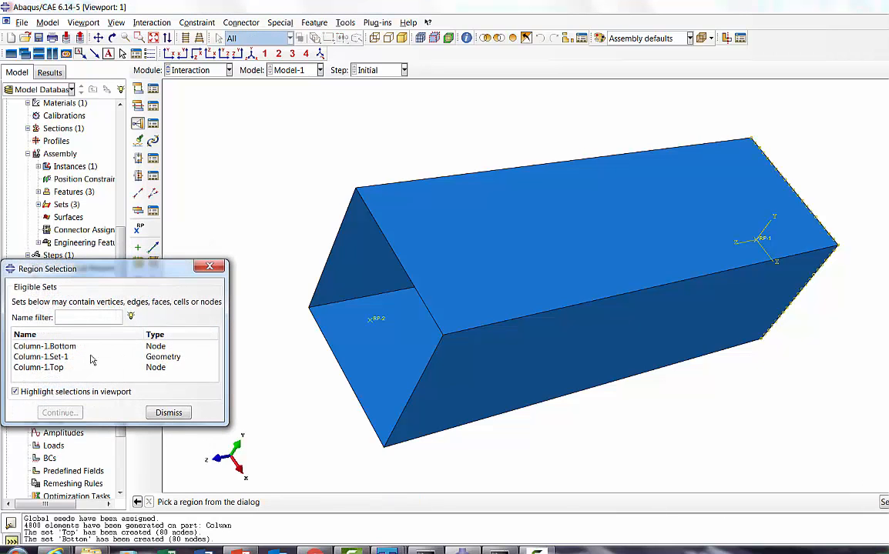
{"action": "left_click", "coordinate": [63, 369]}
{"action": "left_click", "coordinate": [60, 413]}
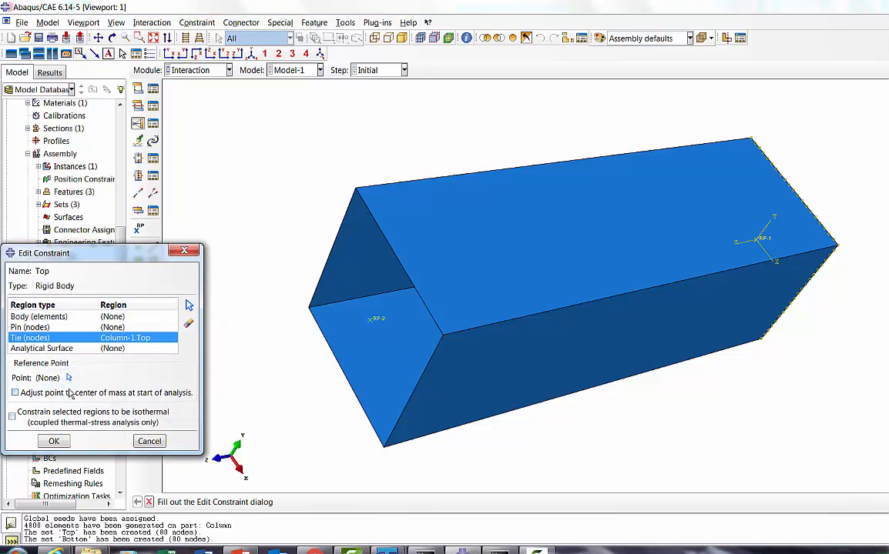
{"action": "left_click", "coordinate": [69, 378]}
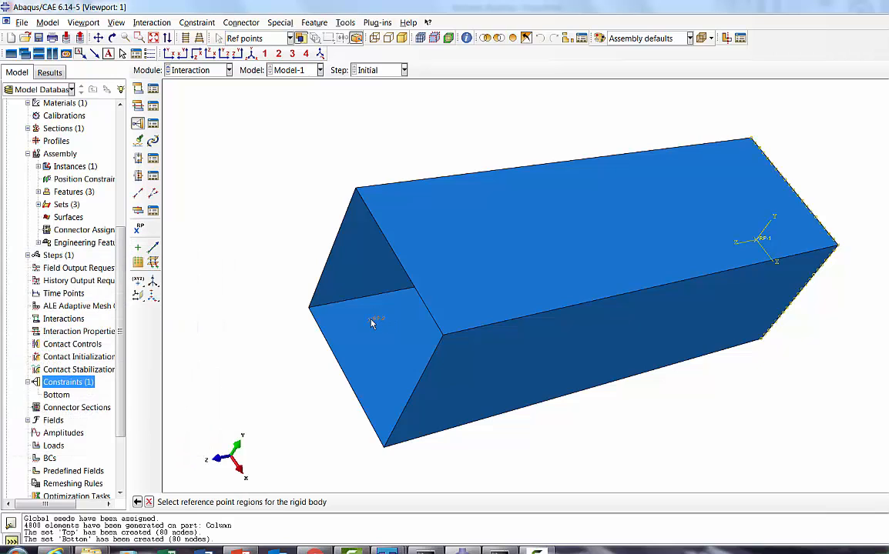
{"action": "left_click", "coordinate": [371, 322]}
{"action": "left_click", "coordinate": [28, 439]}
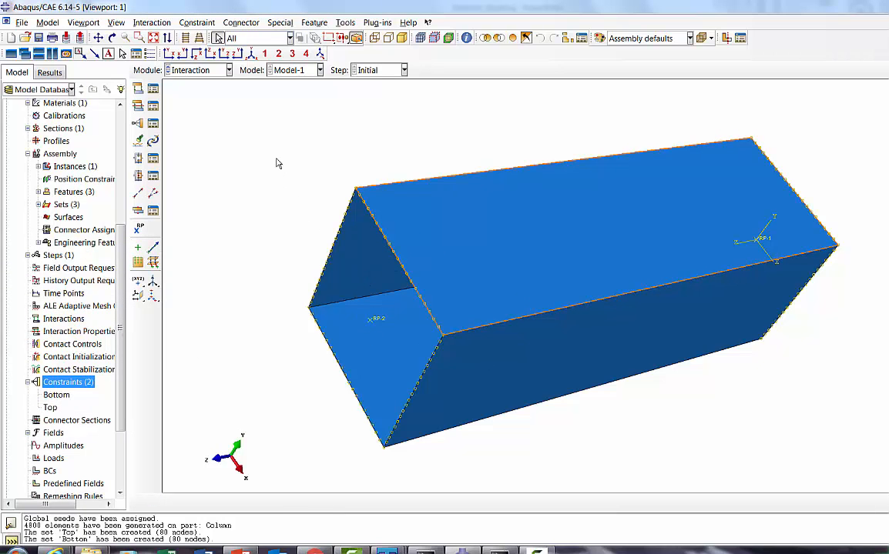
Step: Switch to the Load module and create a Symmetry/Antisymmetry/Encastre boundary condition named Bottom in the Initial step
{"action": "left_click", "coordinate": [203, 71]}
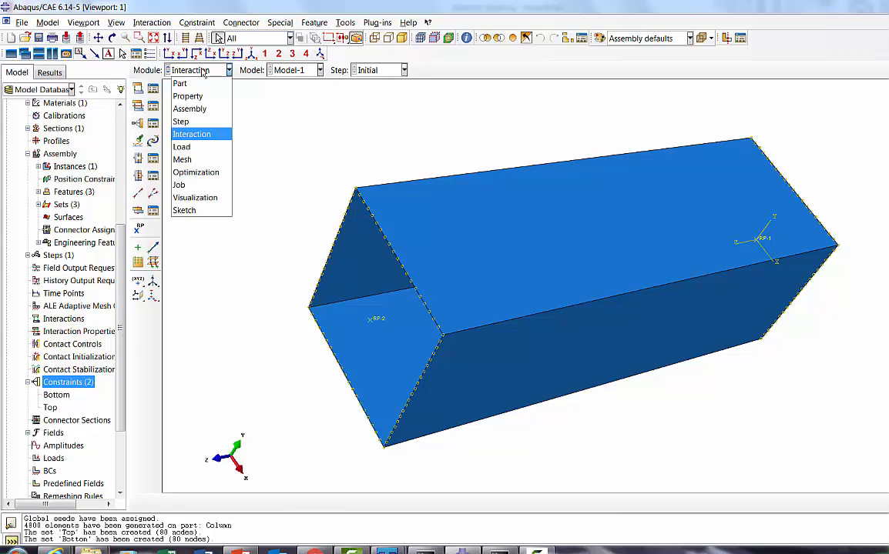
{"action": "left_click", "coordinate": [190, 147]}
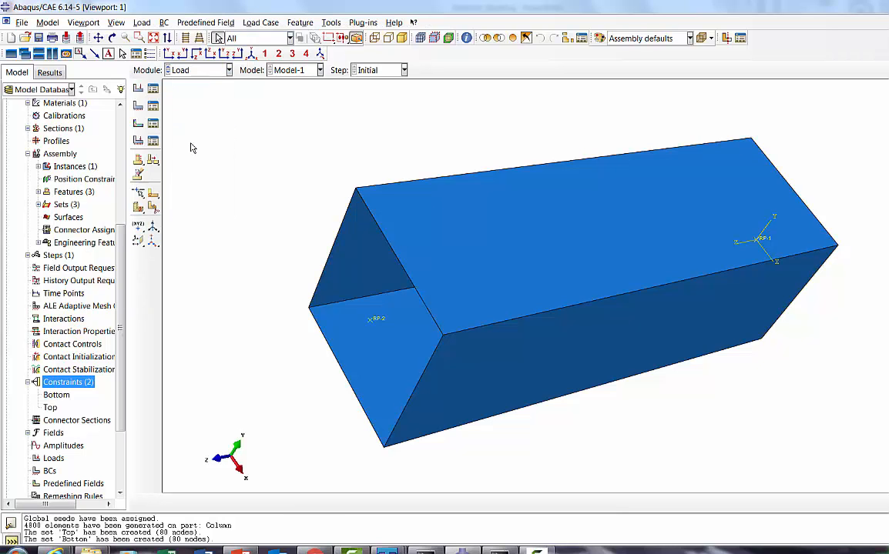
{"action": "left_click", "coordinate": [112, 38]}
{"action": "left_click_drag", "start_coordinate": [400, 241], "coordinate": [522, 320]}
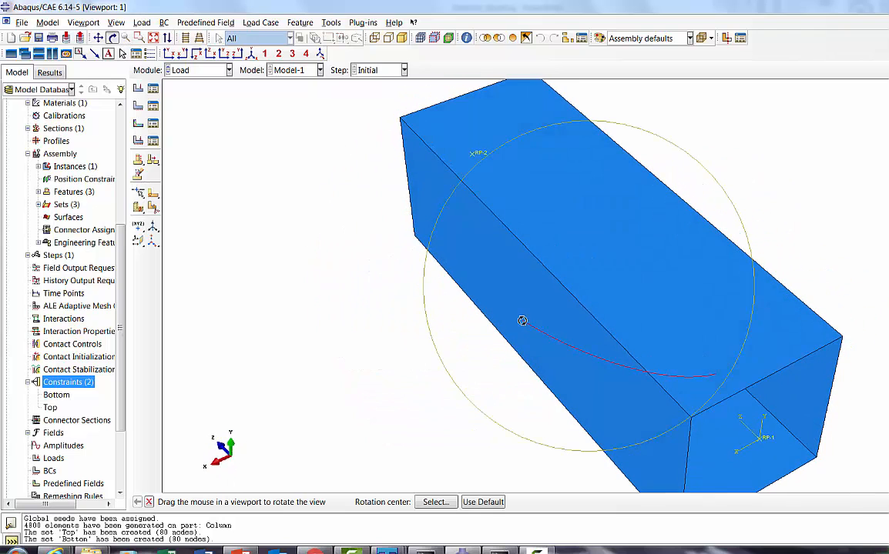
{"action": "left_click", "coordinate": [152, 107]}
{"action": "left_click", "coordinate": [37, 433]}
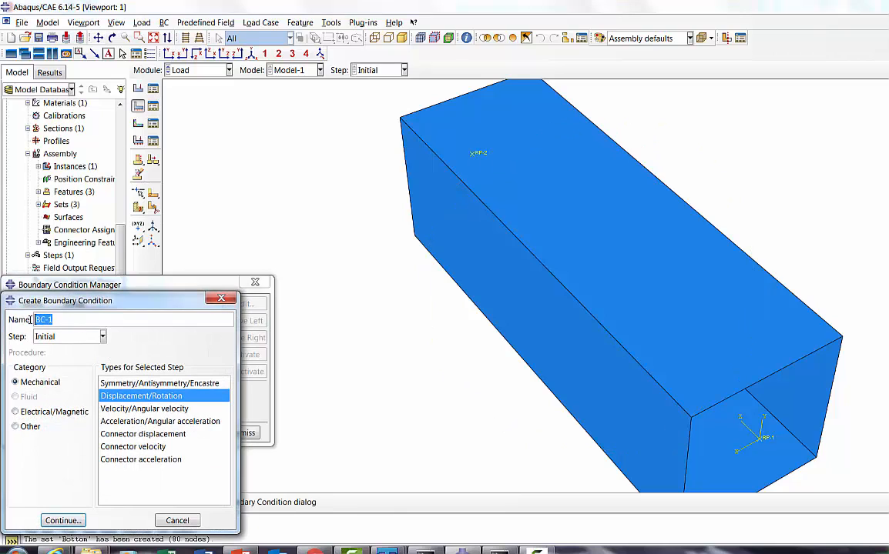
{"action": "left_click", "coordinate": [118, 384]}
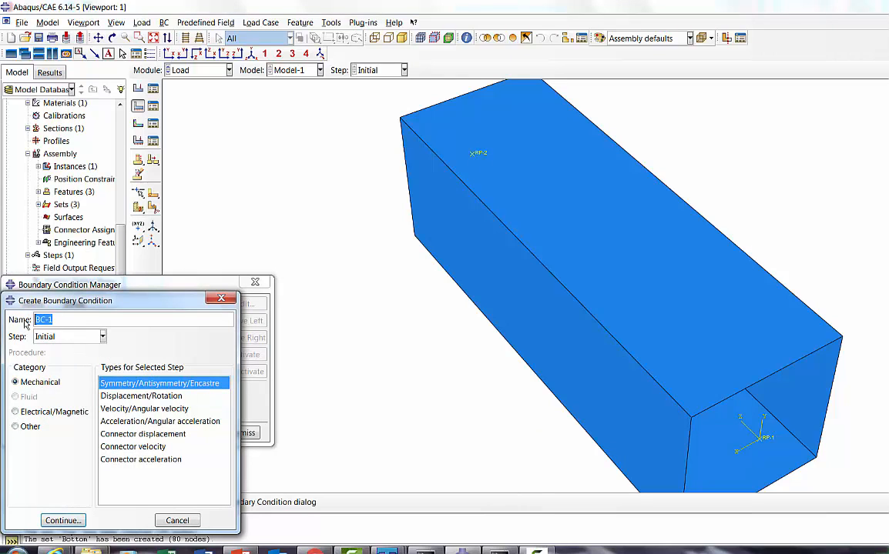
{"action": "type", "text": "Bottom"}
{"action": "left_click", "coordinate": [62, 520]}
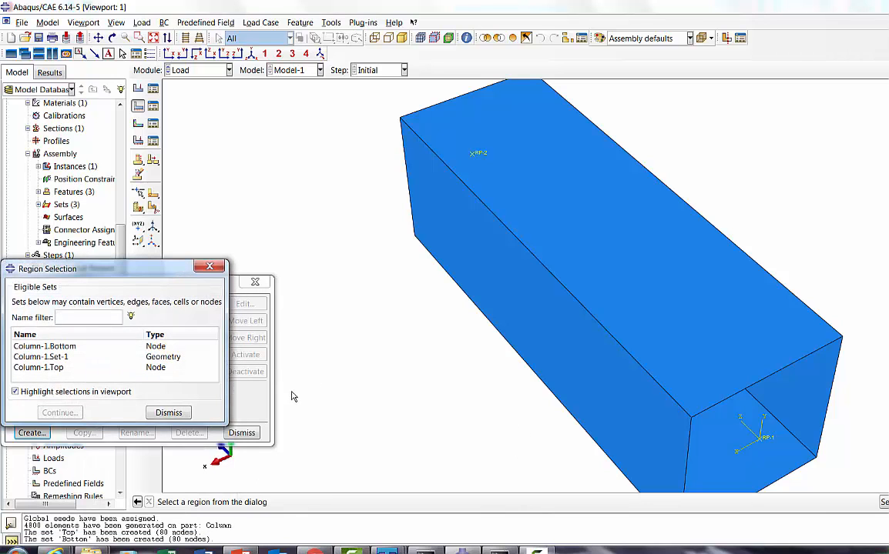
Step: Apply the Bottom boundary condition to RP-1 as ENCASTRE and close the boundary condition manager
{"action": "left_click", "coordinate": [169, 413]}
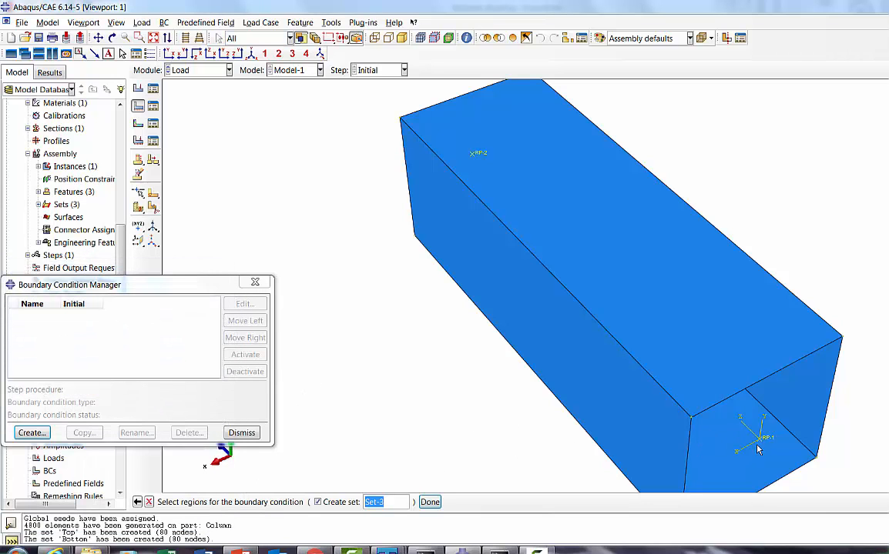
{"action": "left_click", "coordinate": [429, 502]}
{"action": "left_click", "coordinate": [54, 263]}
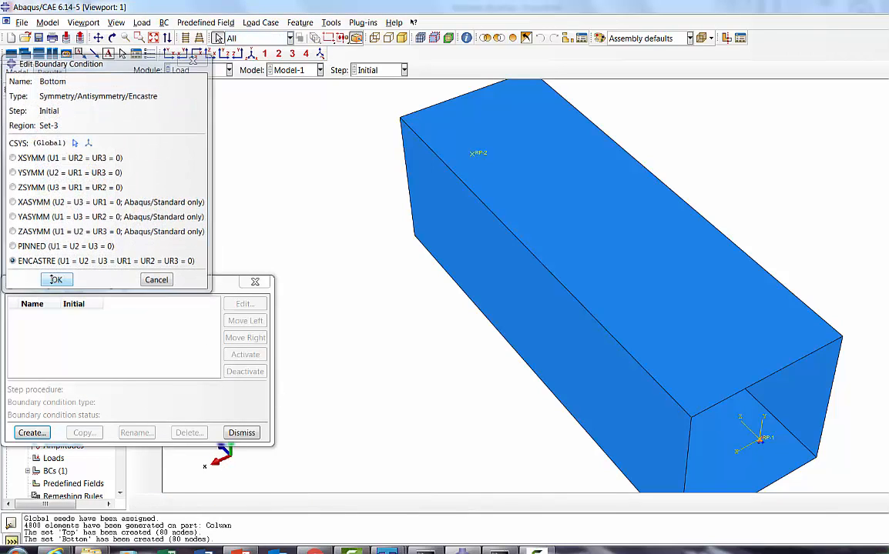
{"action": "left_click", "coordinate": [56, 280]}
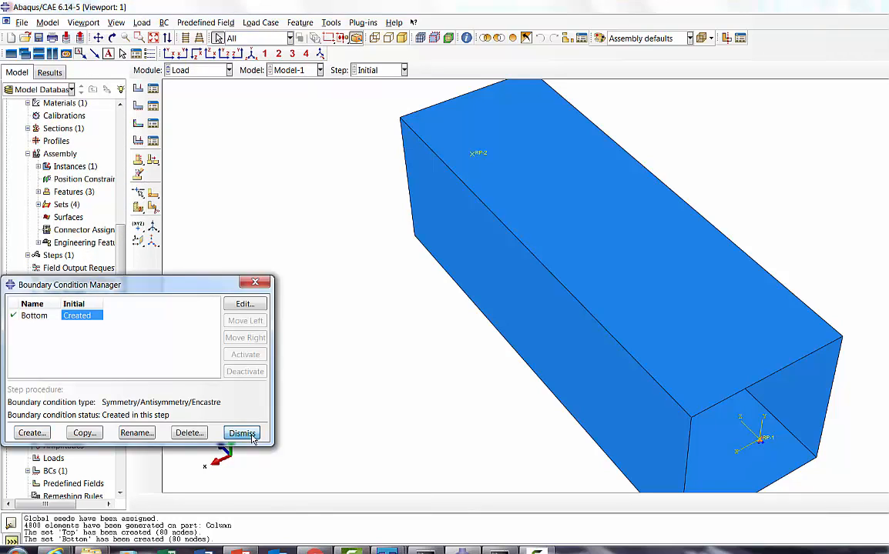
{"action": "left_click", "coordinate": [241, 433]}
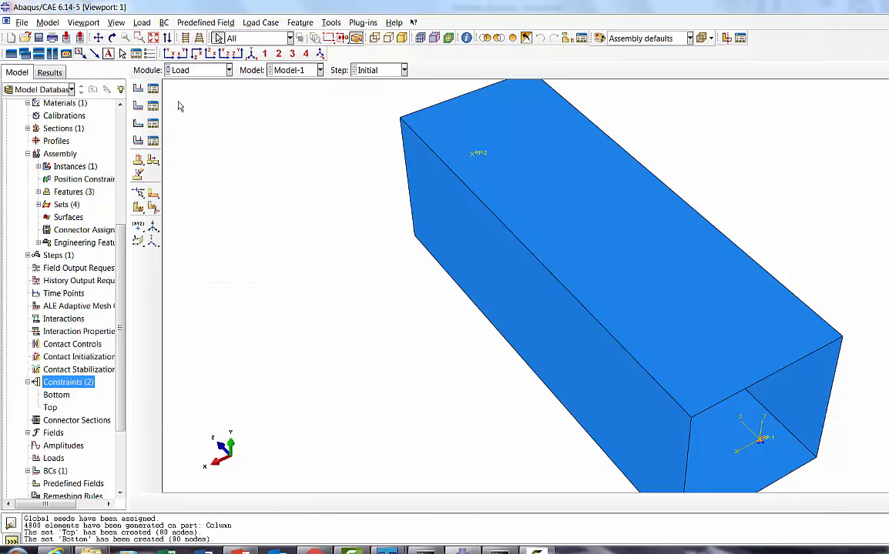
Step: Create a Displacement/Rotation boundary condition named Top in the Initial step
{"action": "left_click", "coordinate": [113, 39]}
{"action": "left_click_drag", "start_coordinate": [447, 254], "coordinate": [411, 360]}
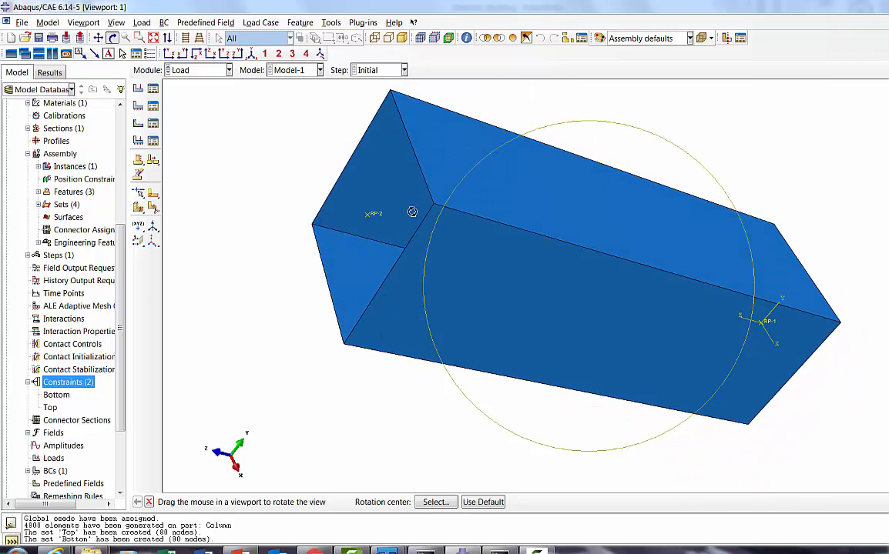
{"action": "left_click", "coordinate": [153, 106]}
{"action": "left_click", "coordinate": [33, 433]}
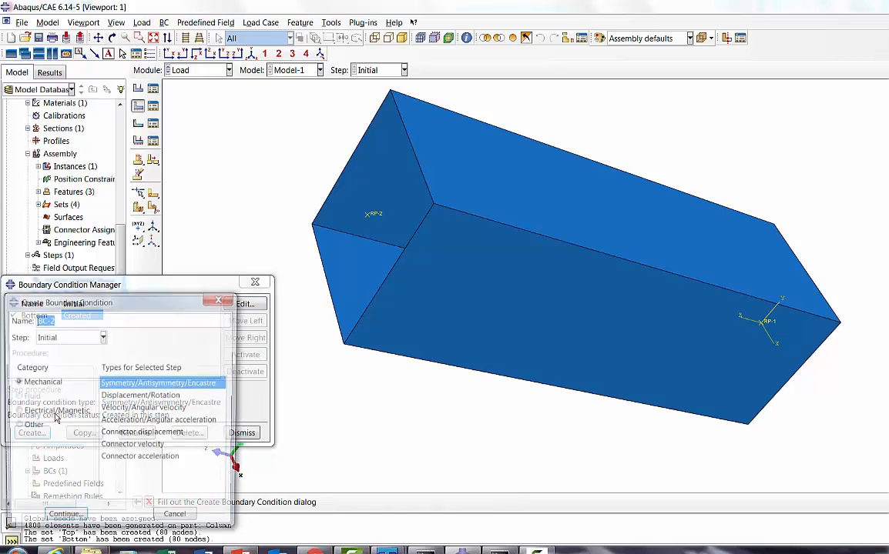
{"action": "type", "text": "Top"}
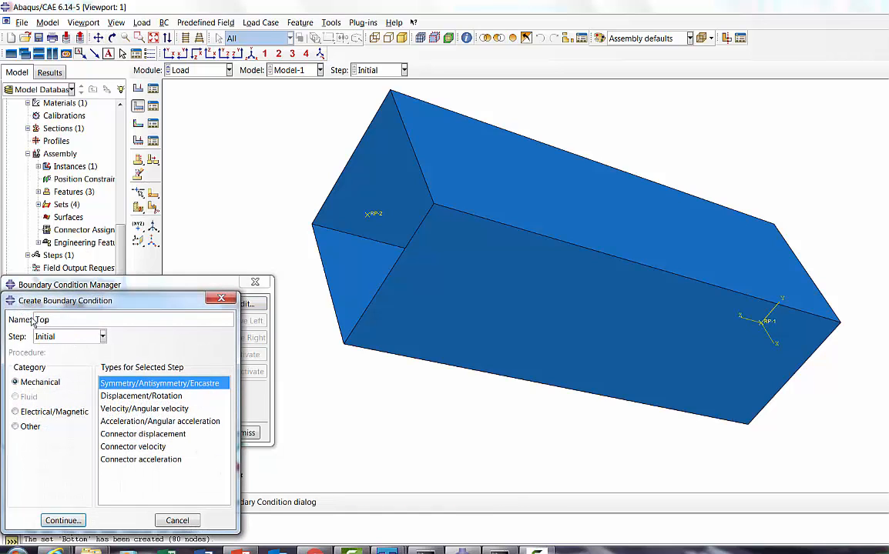
{"action": "left_click", "coordinate": [123, 395]}
{"action": "left_click", "coordinate": [65, 521]}
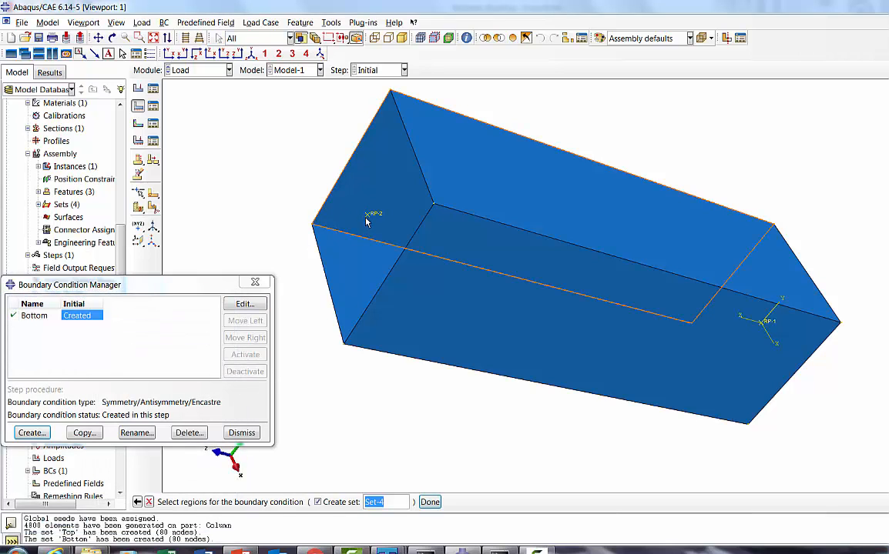
Step: Apply the Top boundary condition to RP-2 with U1 and U2 constrained, and close the boundary condition manager
{"action": "left_click", "coordinate": [429, 502]}
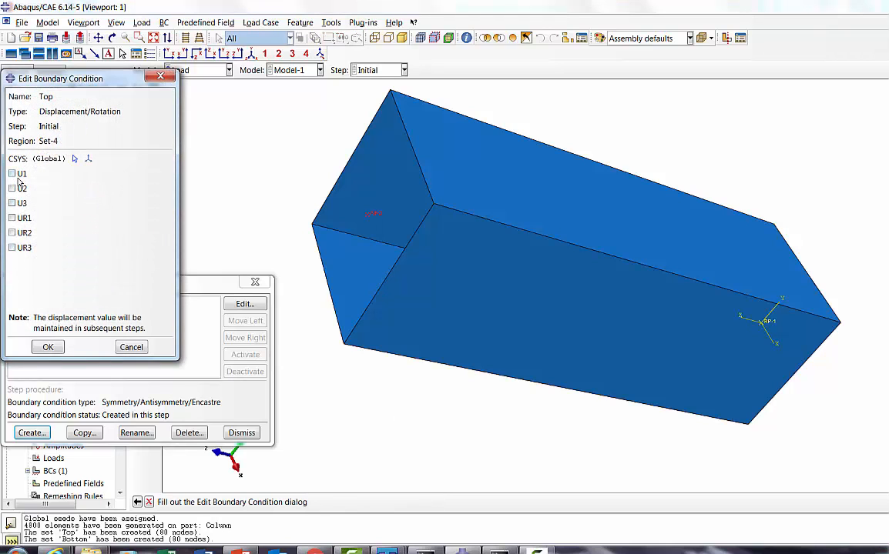
{"action": "left_click", "coordinate": [13, 173]}
{"action": "left_click", "coordinate": [24, 188]}
{"action": "left_click", "coordinate": [47, 348]}
{"action": "left_click", "coordinate": [241, 433]}
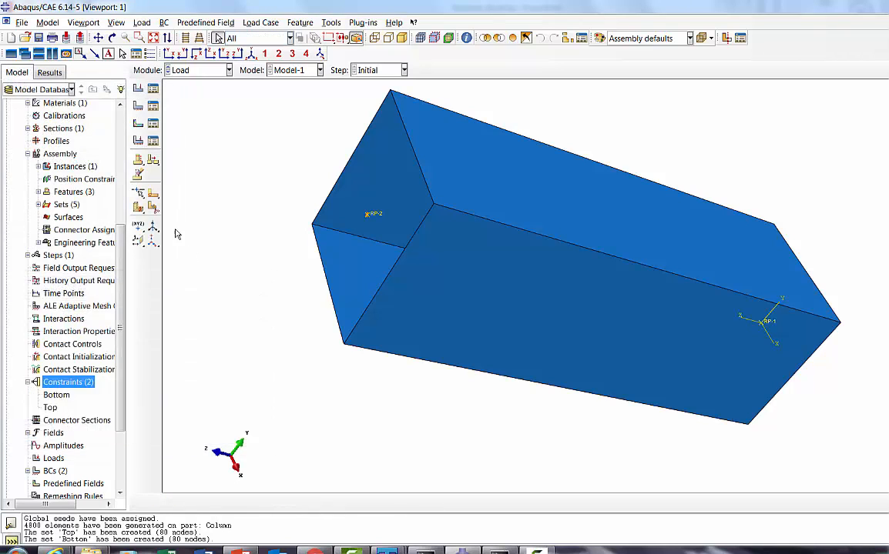
Step: Switch to the Step module and define a new linear perturbation Buckle step named Linear_Buckling after the Initial step
{"action": "left_click", "coordinate": [187, 73]}
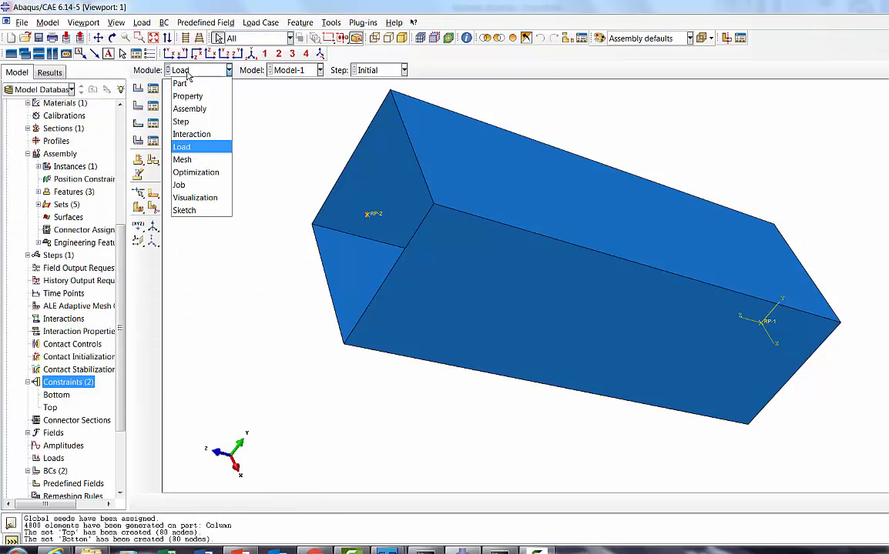
{"action": "left_click", "coordinate": [186, 124]}
{"action": "left_click", "coordinate": [139, 88]}
{"action": "left_click", "coordinate": [31, 173]}
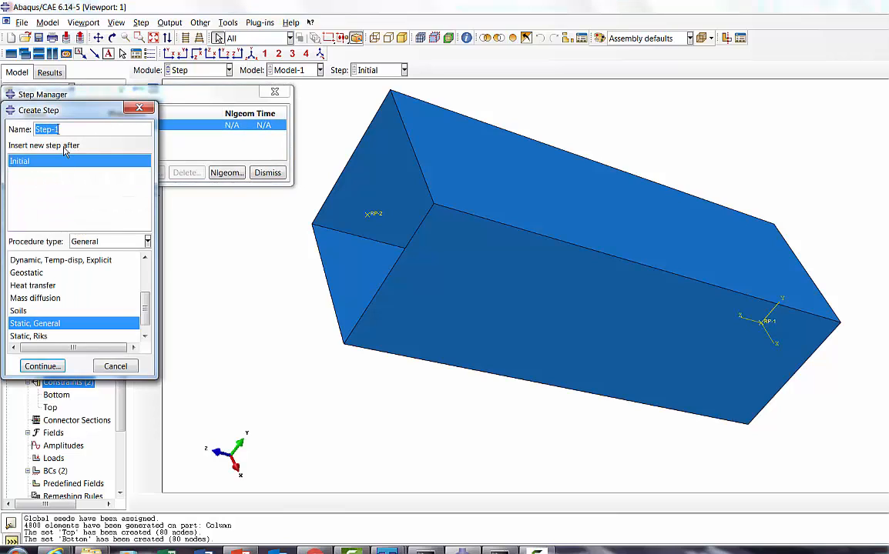
{"action": "type", "text": "Linear_Buckling"}
{"action": "left_click", "coordinate": [87, 243]}
{"action": "left_click", "coordinate": [103, 269]}
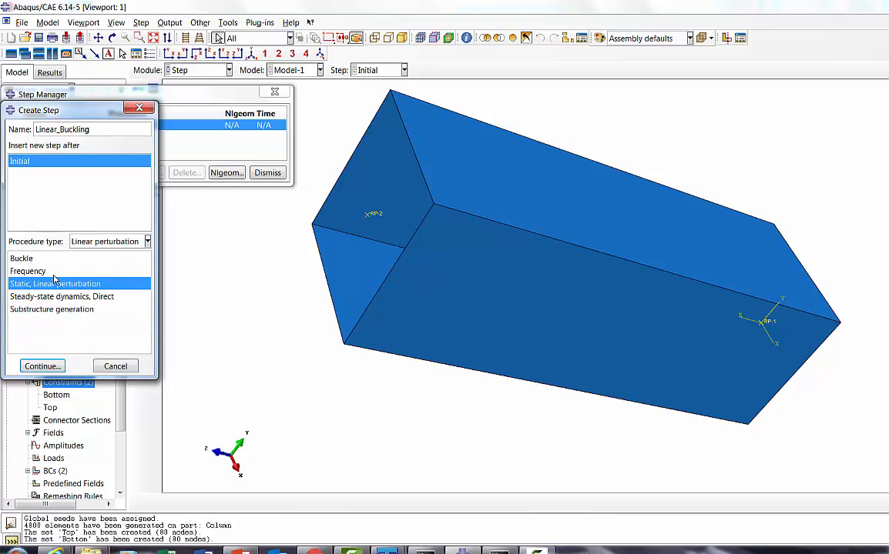
{"action": "left_click", "coordinate": [27, 259]}
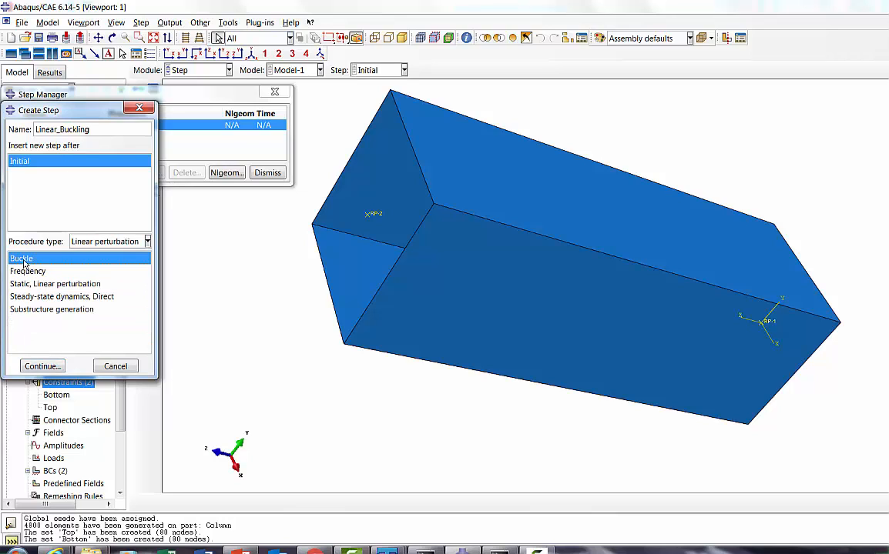
Step: Configure the buckling step with the Subspace eigensolver, 3 requested eigenvalues and a maximum of 300 iterations
{"action": "left_click", "coordinate": [42, 367]}
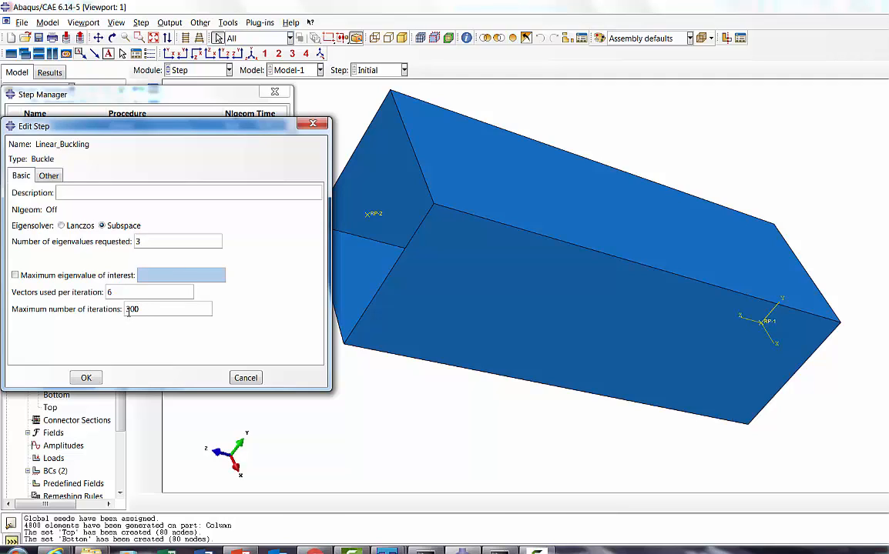
{"action": "left_click", "coordinate": [86, 376]}
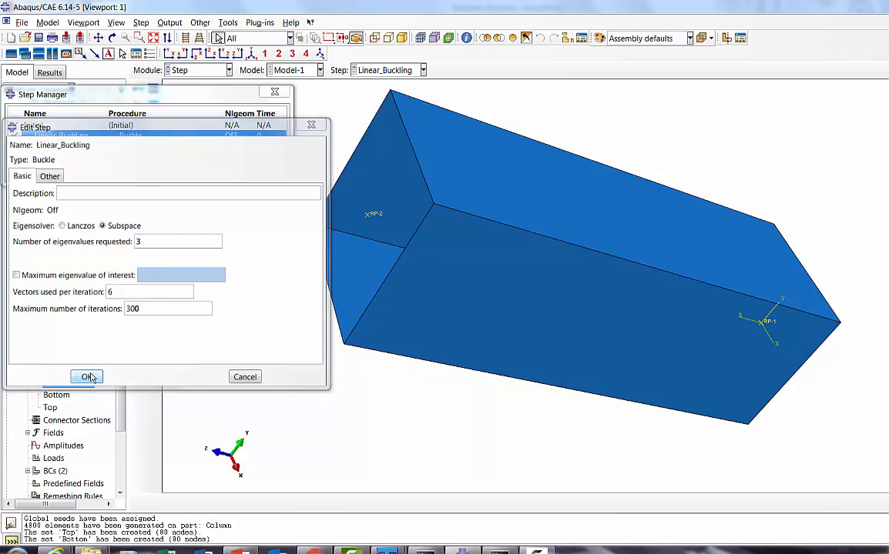
{"action": "left_click", "coordinate": [261, 173]}
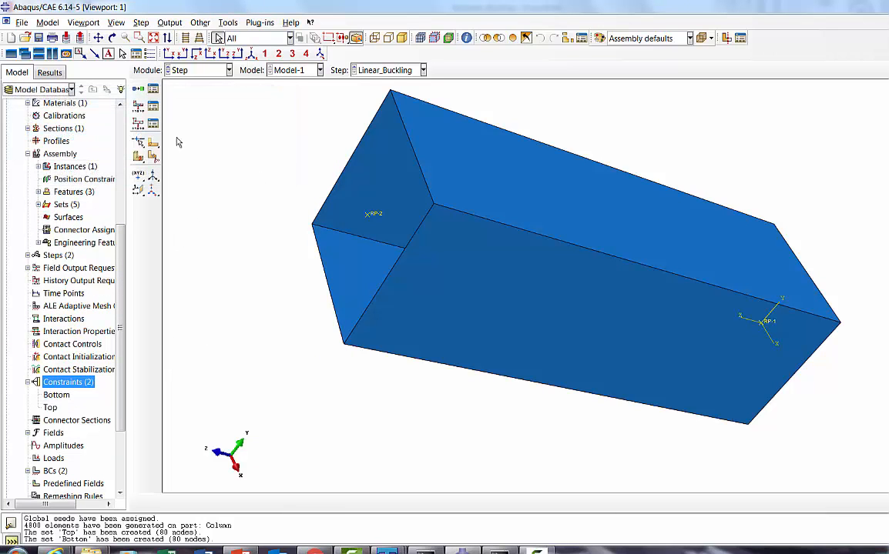
Step: In the Load module, create a mechanical concentrated force load in the Linear_Buckling step, applied at reference point RP-2
{"action": "left_click", "coordinate": [176, 70]}
{"action": "left_click", "coordinate": [178, 136]}
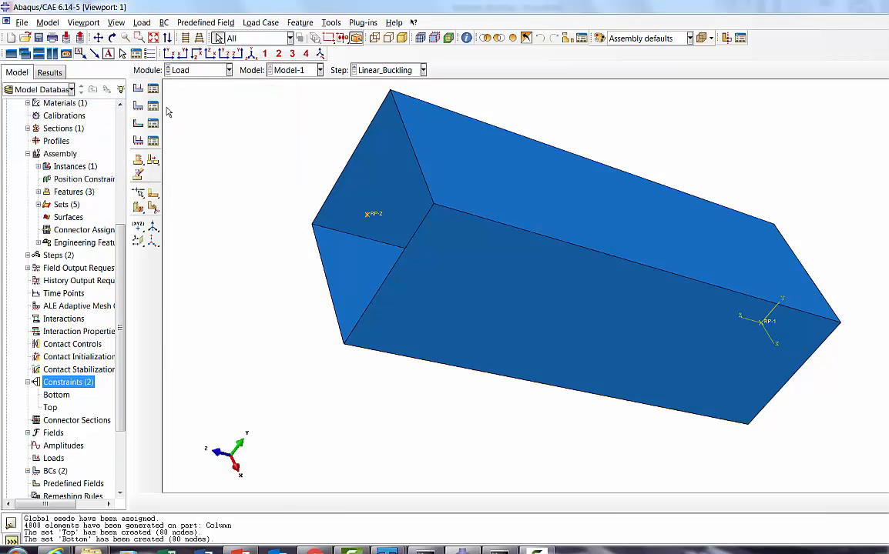
{"action": "left_click", "coordinate": [155, 90]}
{"action": "left_click", "coordinate": [31, 291]}
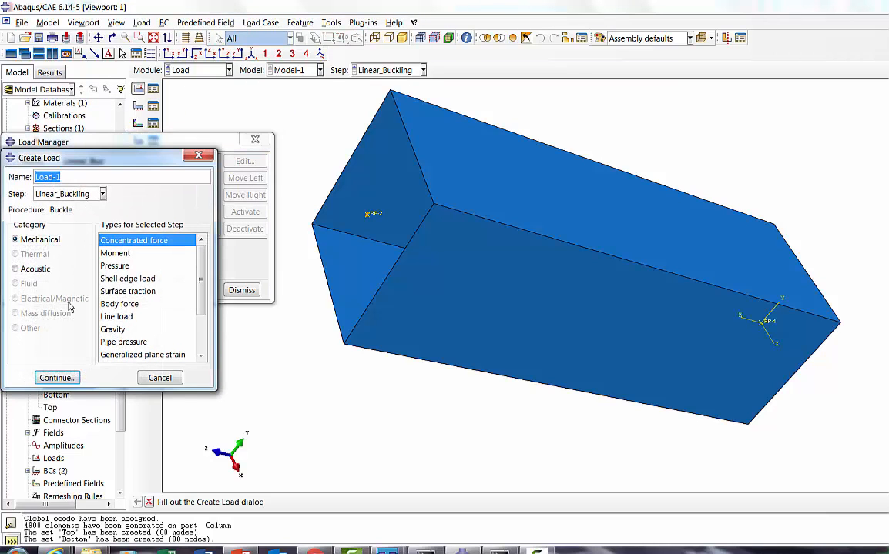
{"action": "left_click", "coordinate": [57, 378]}
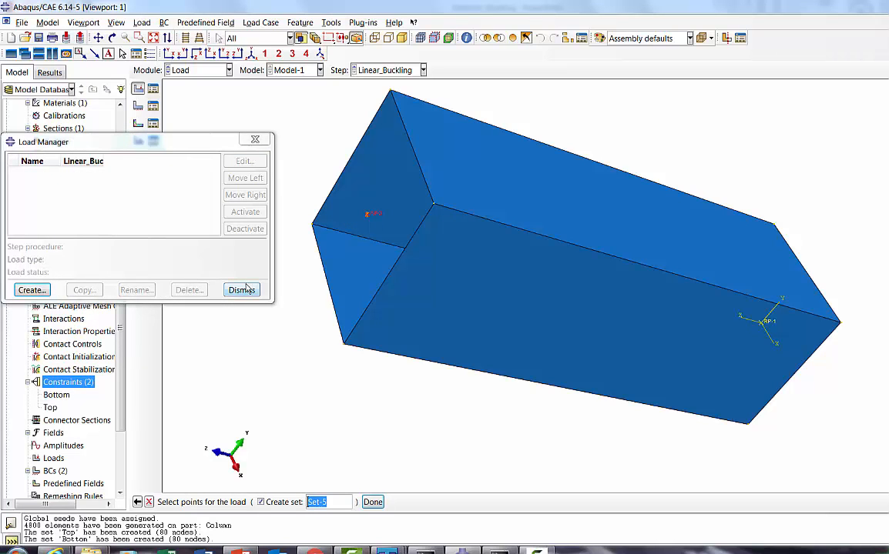
{"action": "left_click", "coordinate": [372, 502]}
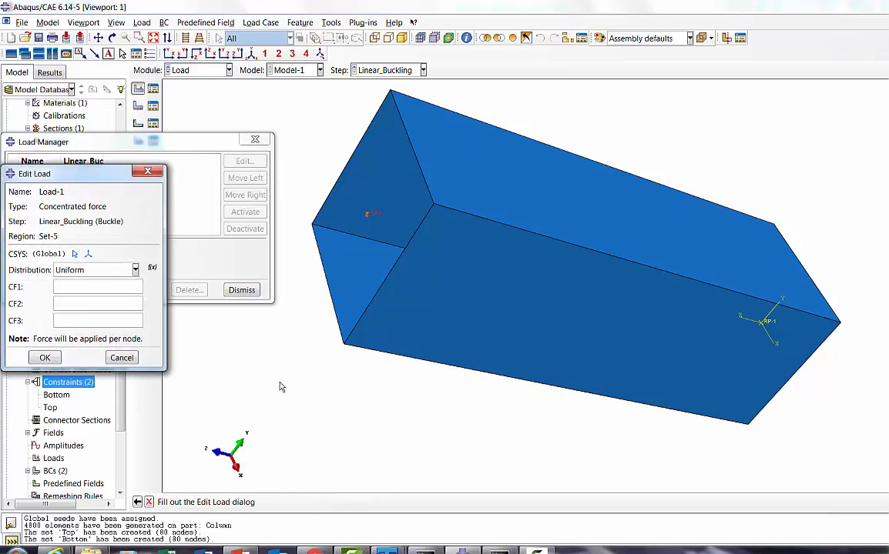
Step: Set the concentrated force components to CF1 0, CF2 0 and CF3 -1, and close the load manager
{"action": "left_click", "coordinate": [77, 288]}
{"action": "type", "text": "0"}
{"action": "left_click", "coordinate": [77, 305]}
{"action": "type", "text": "0"}
{"action": "left_click", "coordinate": [87, 320]}
{"action": "type", "text": "-1"}
{"action": "left_click", "coordinate": [45, 357]}
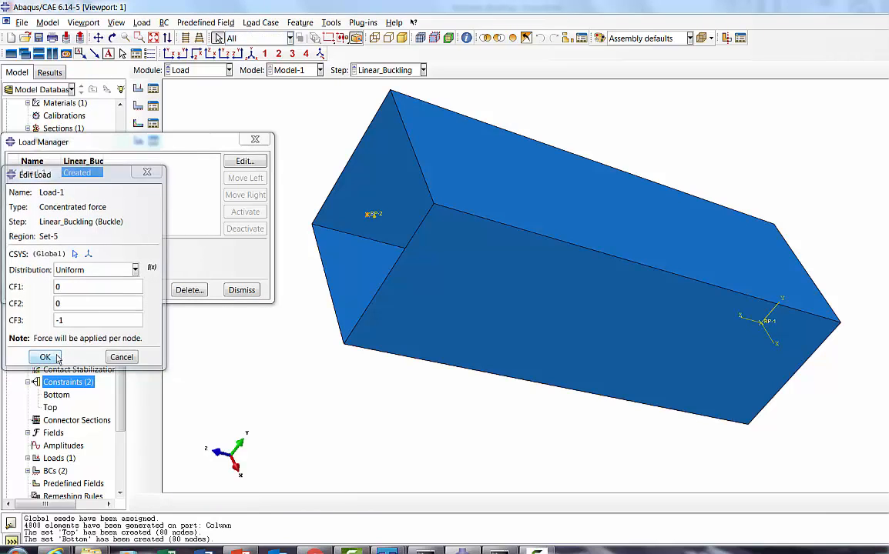
{"action": "left_click", "coordinate": [241, 291]}
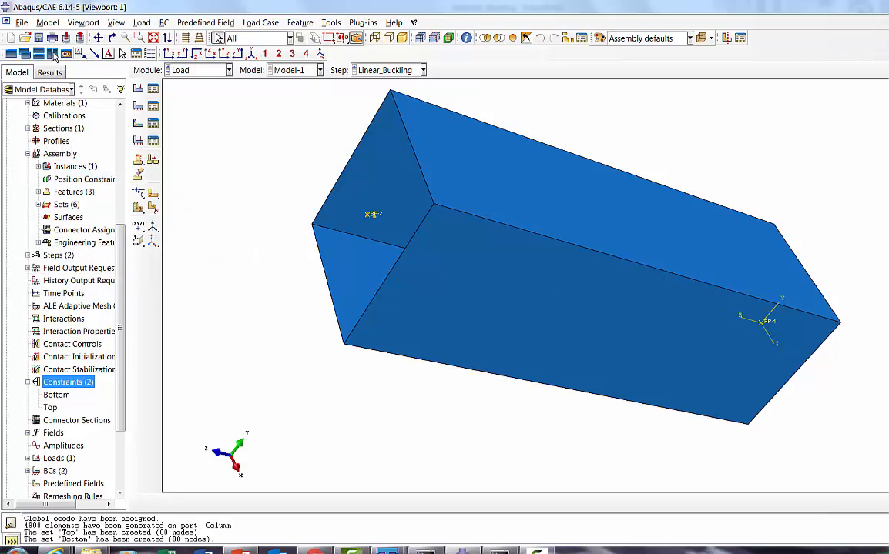
Step: Save the model database as Linear_Buckling in the current working directory
{"action": "left_click", "coordinate": [22, 23]}
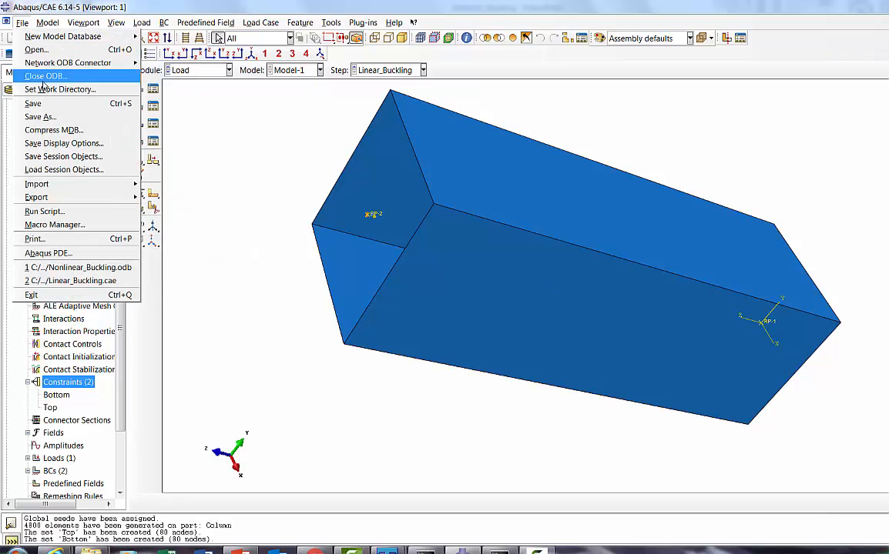
{"action": "left_click", "coordinate": [40, 116]}
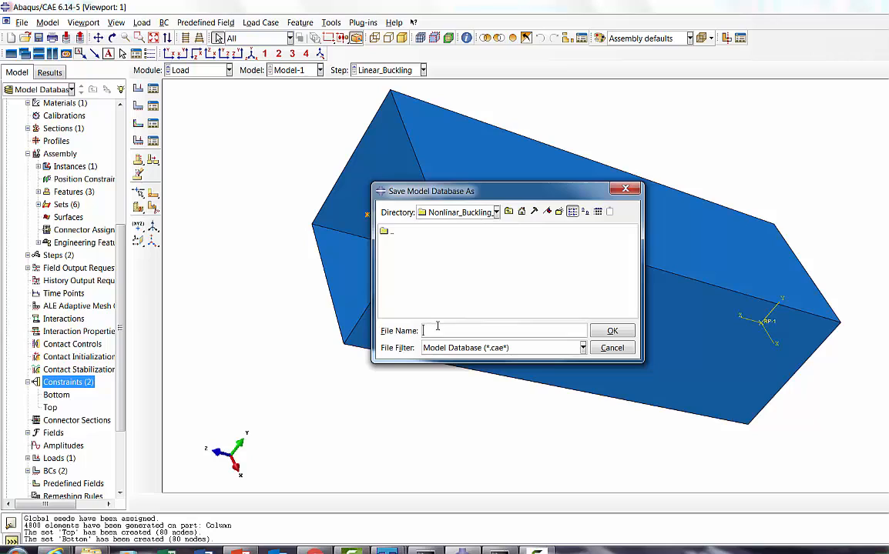
{"action": "type", "text": "Linear_Buckling"}
{"action": "left_click", "coordinate": [612, 331]}
Step: In the Job module, create a full analysis job named Linear_Buckling for Model-1 and run its data check
{"action": "left_click", "coordinate": [179, 70]}
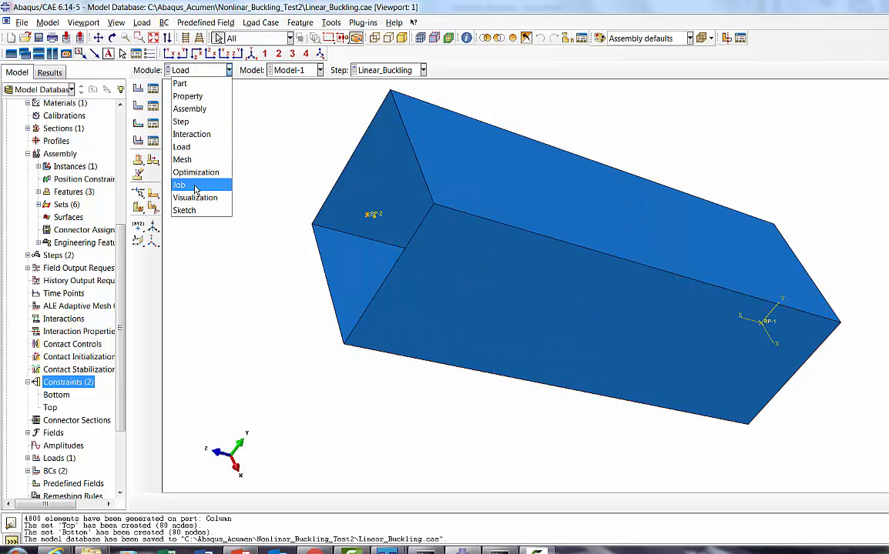
{"action": "left_click", "coordinate": [181, 165]}
{"action": "left_click", "coordinate": [154, 91]}
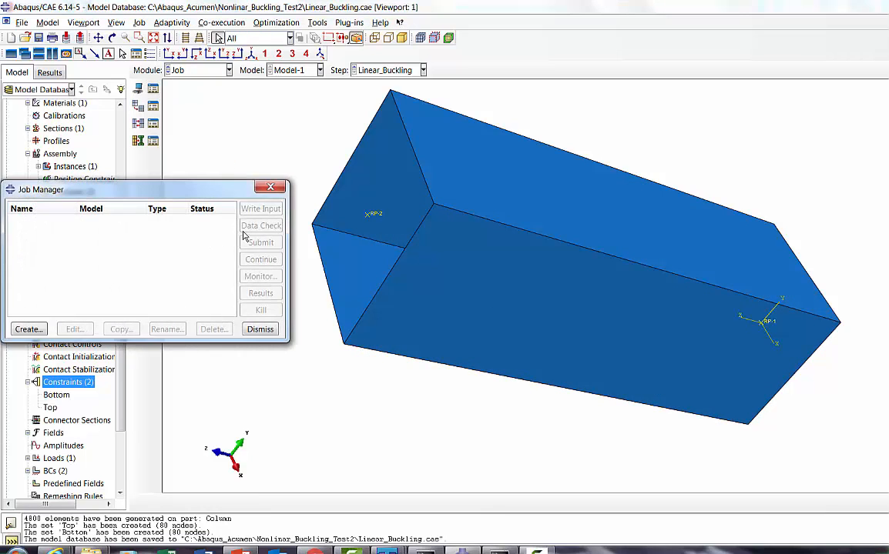
{"action": "left_click", "coordinate": [25, 328]}
{"action": "type", "text": "Linear_Buckling"}
{"action": "left_click", "coordinate": [29, 353]}
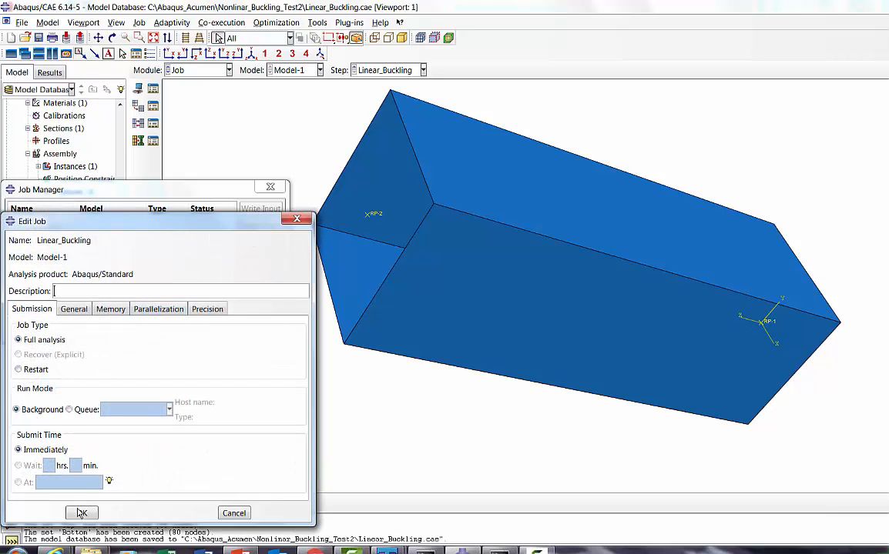
{"action": "left_click", "coordinate": [81, 513]}
{"action": "left_click", "coordinate": [252, 227]}
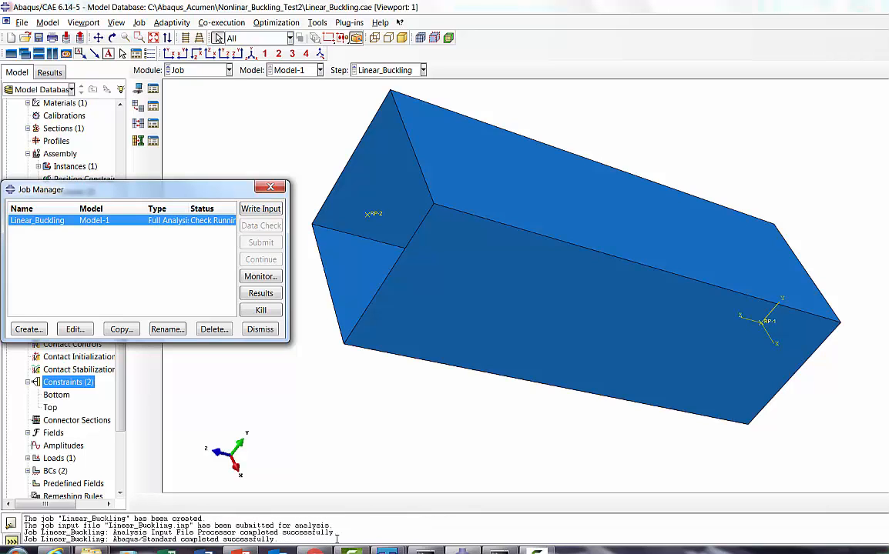
Step: Switch to PowerPoint, review the Node Fil keywords on the slide 2 buckling workflow, and return to Abaqus/CAE
{"action": "left_click", "coordinate": [241, 551]}
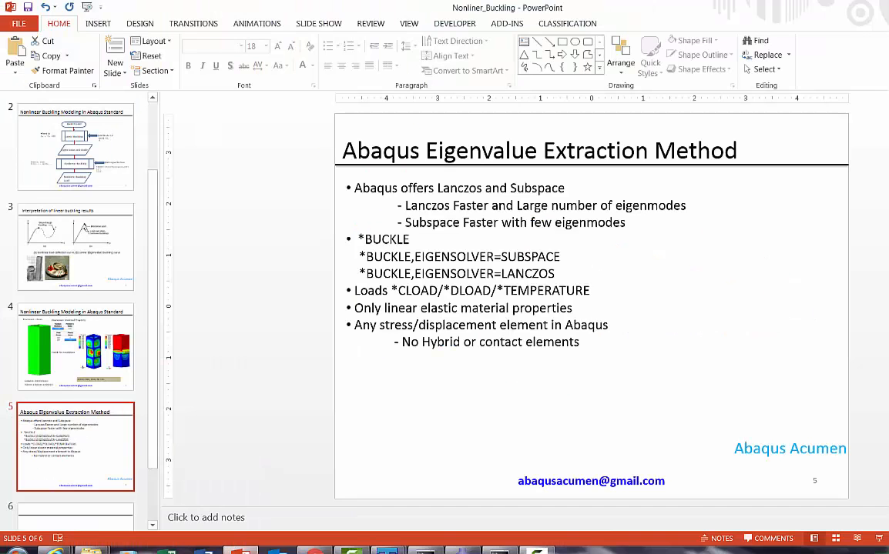
{"action": "left_click", "coordinate": [106, 167]}
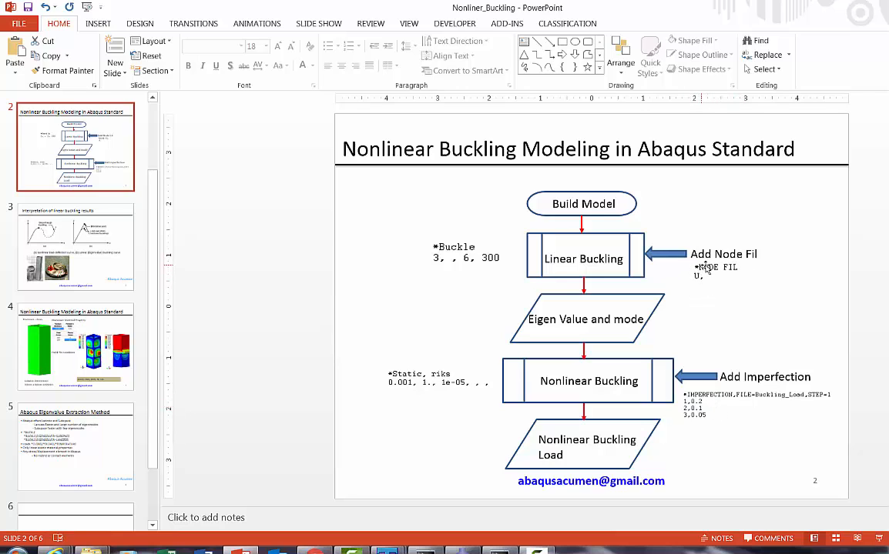
{"action": "left_click", "coordinate": [470, 549]}
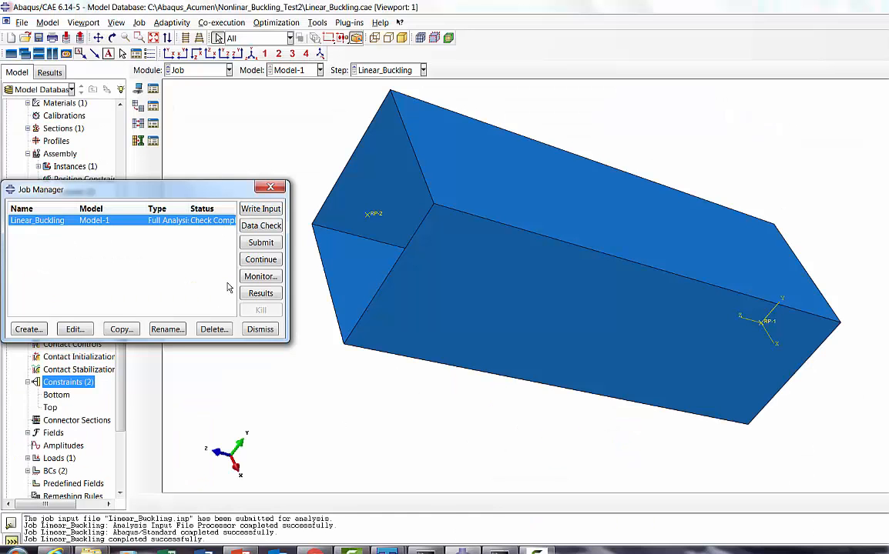
Step: Close the job manager and examine the output request keywords at the end of Model-1's keyword listing without saving edits
{"action": "left_click", "coordinate": [260, 328]}
{"action": "left_click", "coordinate": [47, 22]}
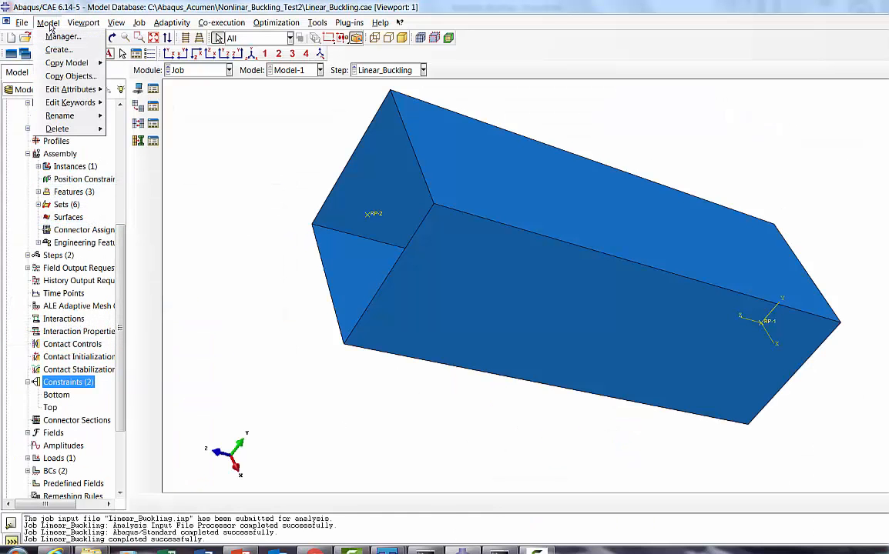
{"action": "mouse_move", "coordinate": [77, 108]}
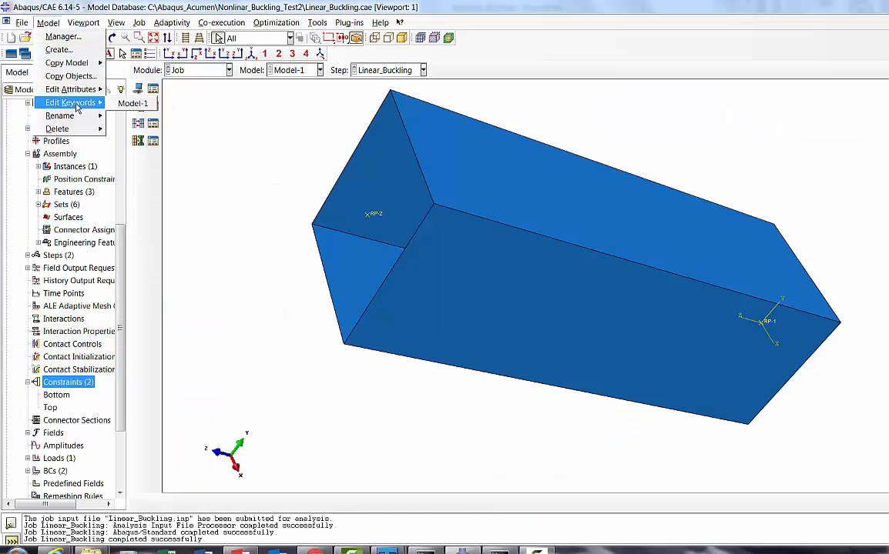
{"action": "left_click", "coordinate": [137, 109]}
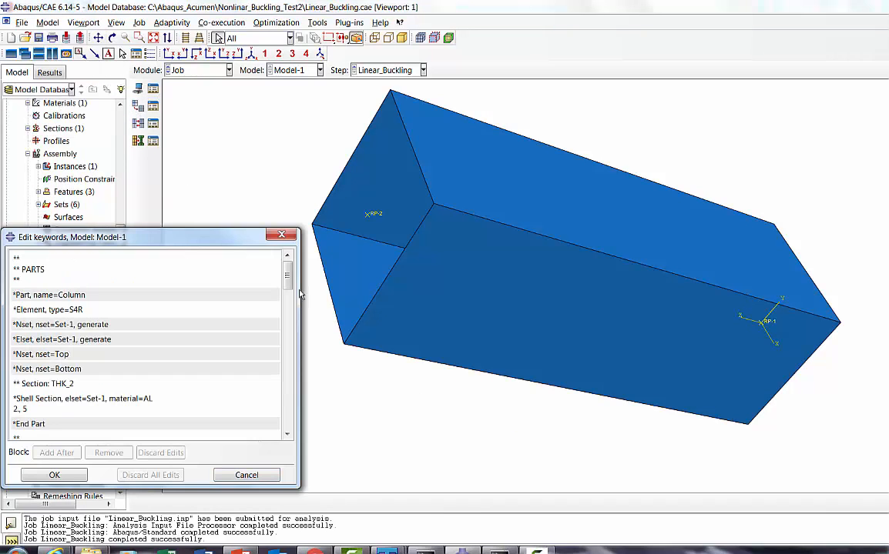
{"action": "left_click_drag", "start_coordinate": [286, 271], "coordinate": [285, 434]}
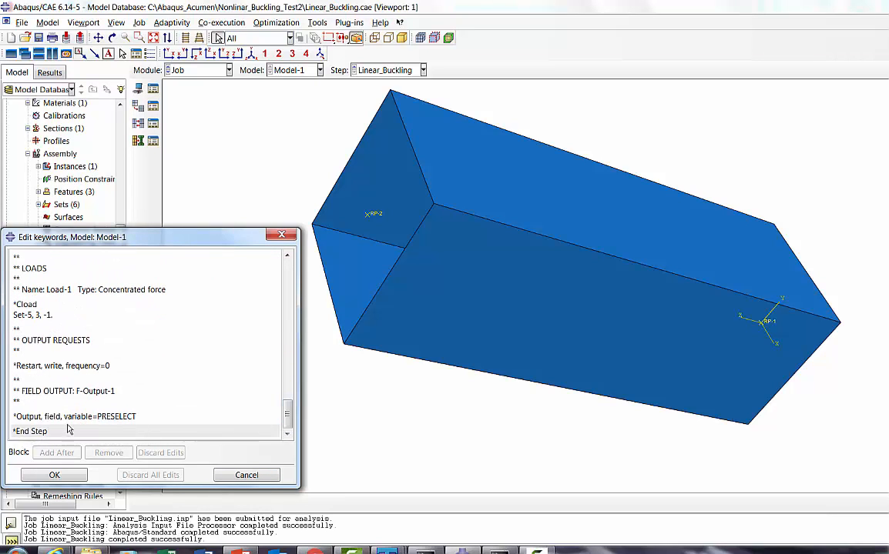
{"action": "left_click", "coordinate": [139, 416]}
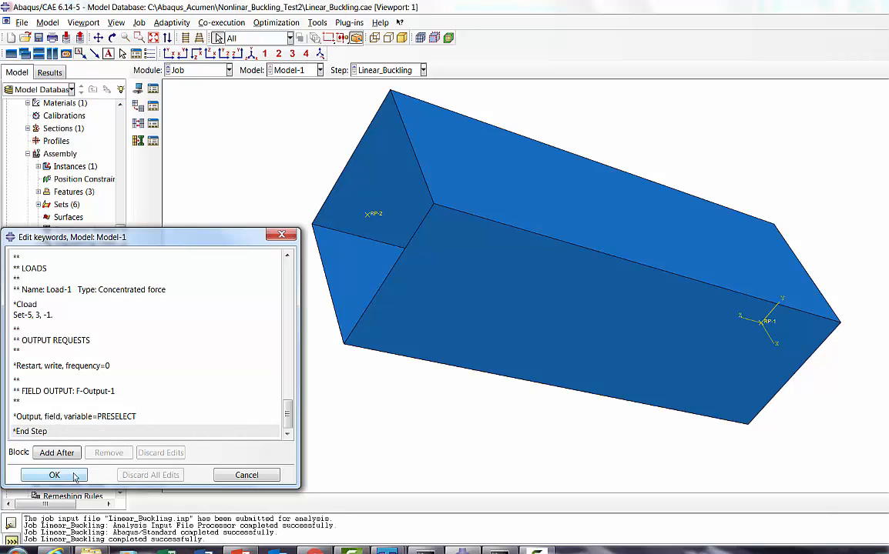
{"action": "left_click", "coordinate": [246, 475]}
Step: Switch to TextPad, reload the updated Linear_Buckling.inp, dismiss the Find dialog and close the file
{"action": "right_click", "coordinate": [387, 551]}
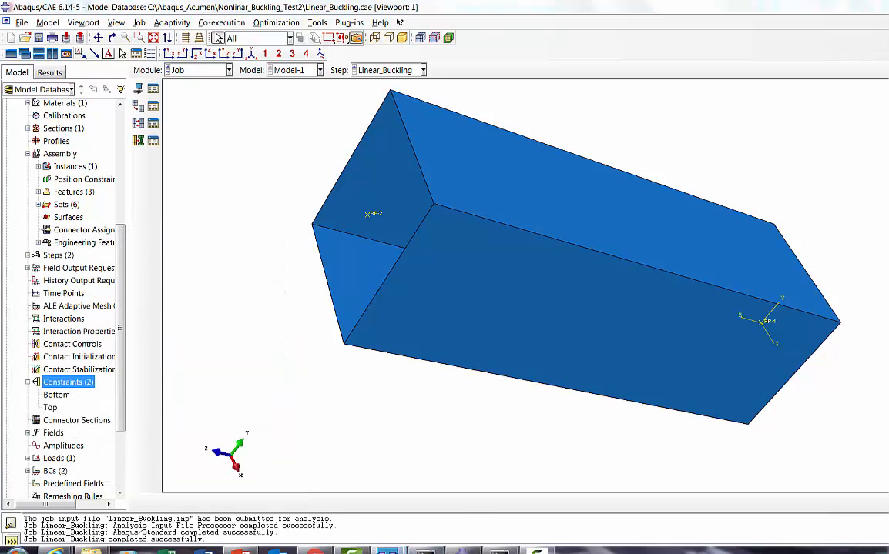
{"action": "left_click", "coordinate": [388, 550]}
{"action": "left_click", "coordinate": [429, 536]}
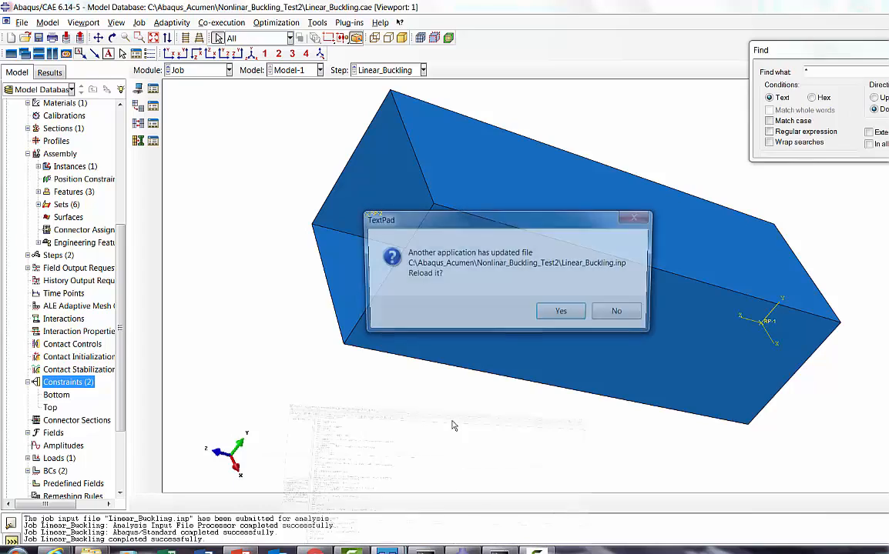
{"action": "left_click", "coordinate": [563, 314]}
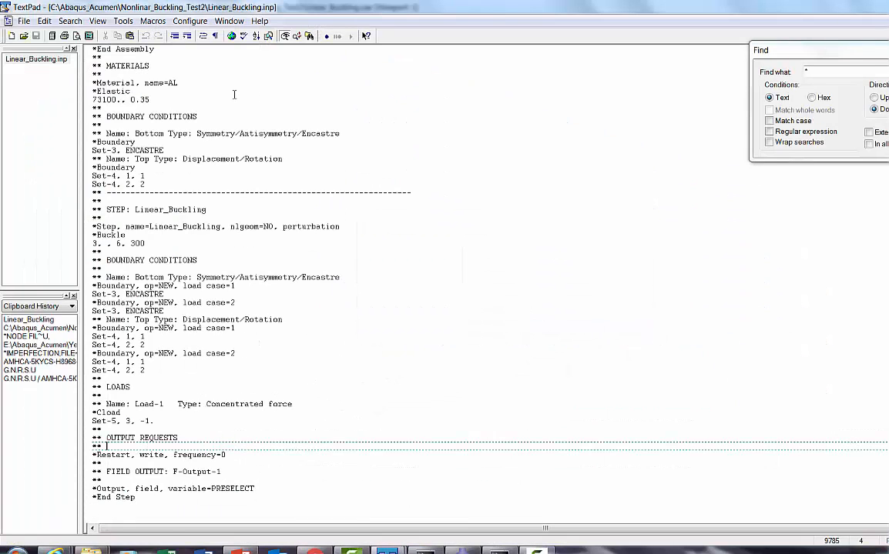
{"action": "key", "text": "Escape"}
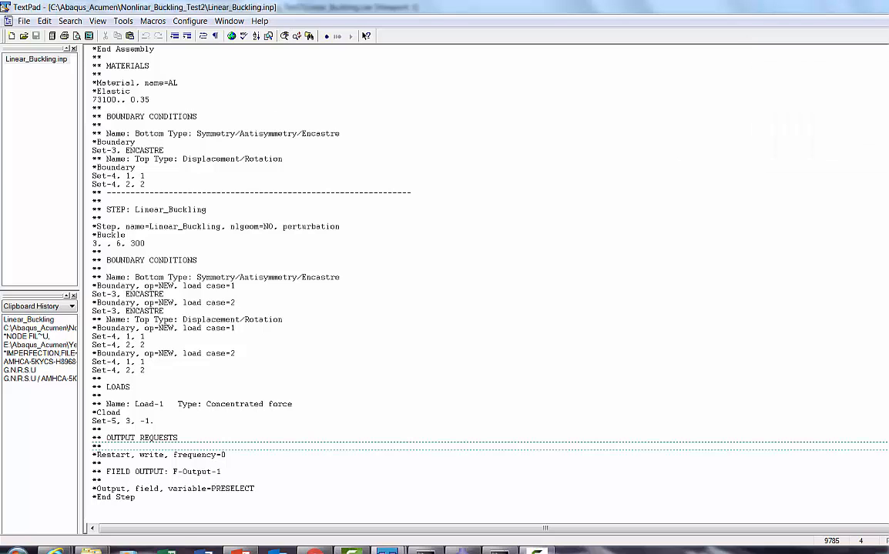
{"action": "key", "text": "ctrl+F4"}
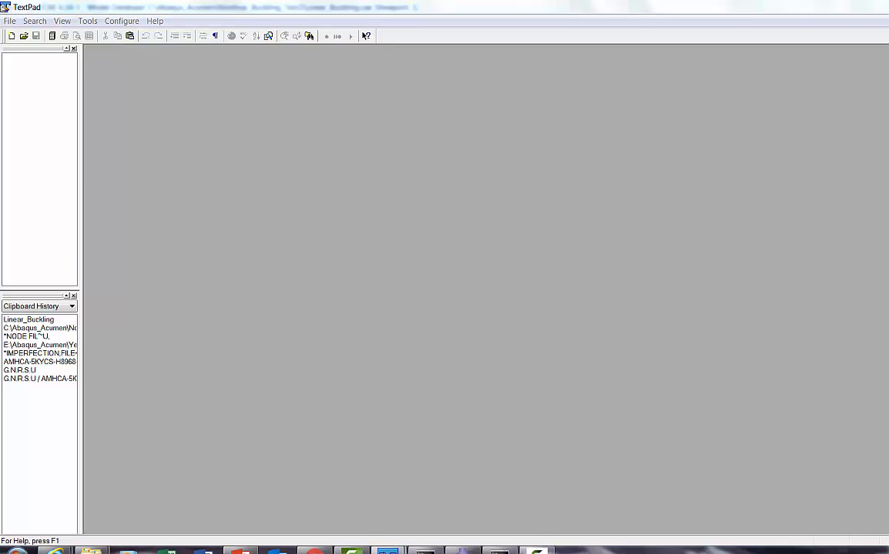
Step: Open the Linear_Buckling INP file from the Nonlinar_Buckling_Test2 folder in TextPad
{"action": "mouse_move", "coordinate": [387, 550]}
{"action": "left_click", "coordinate": [308, 473]}
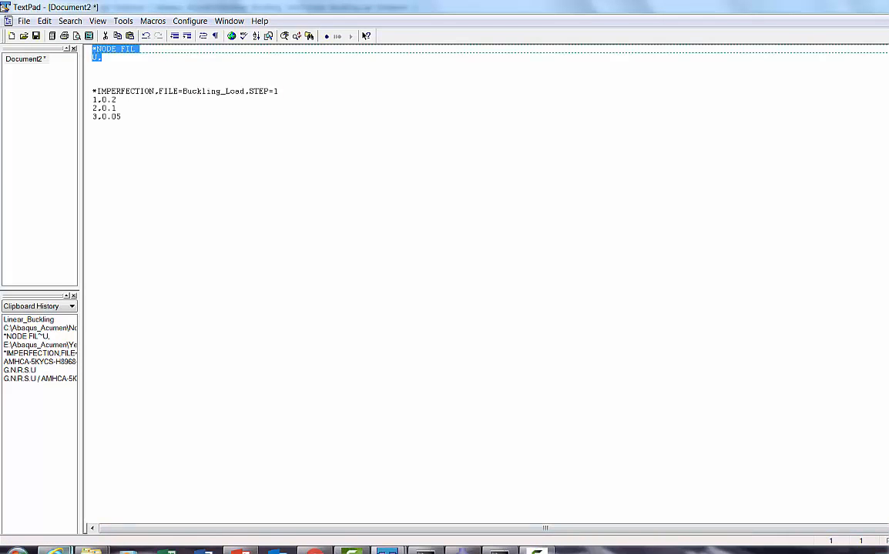
{"action": "left_click", "coordinate": [91, 550]}
{"action": "left_click", "coordinate": [143, 495]}
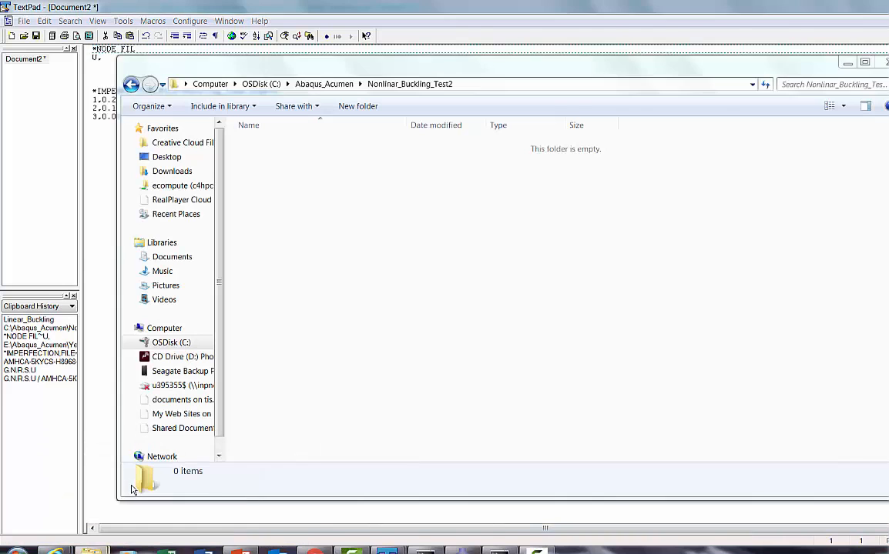
{"action": "left_click", "coordinate": [262, 204]}
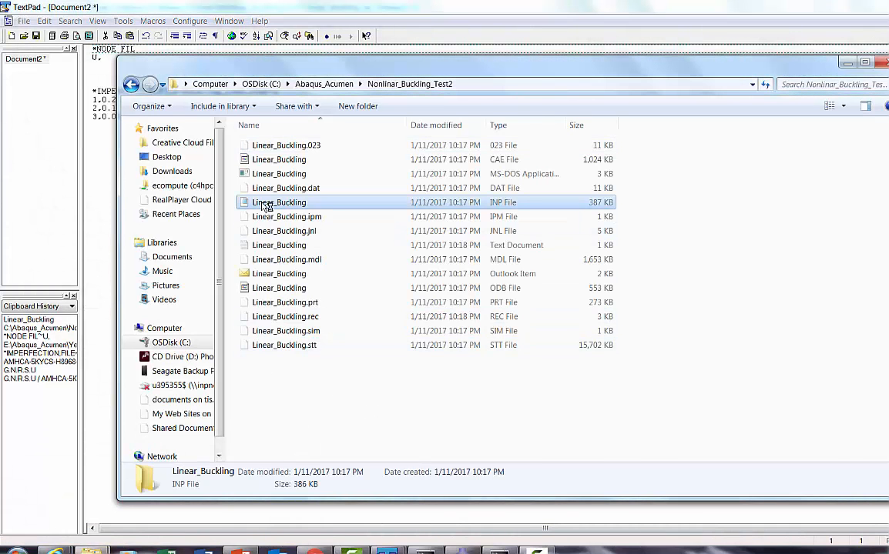
{"action": "right_click", "coordinate": [261, 204]}
{"action": "mouse_move", "coordinate": [289, 360]}
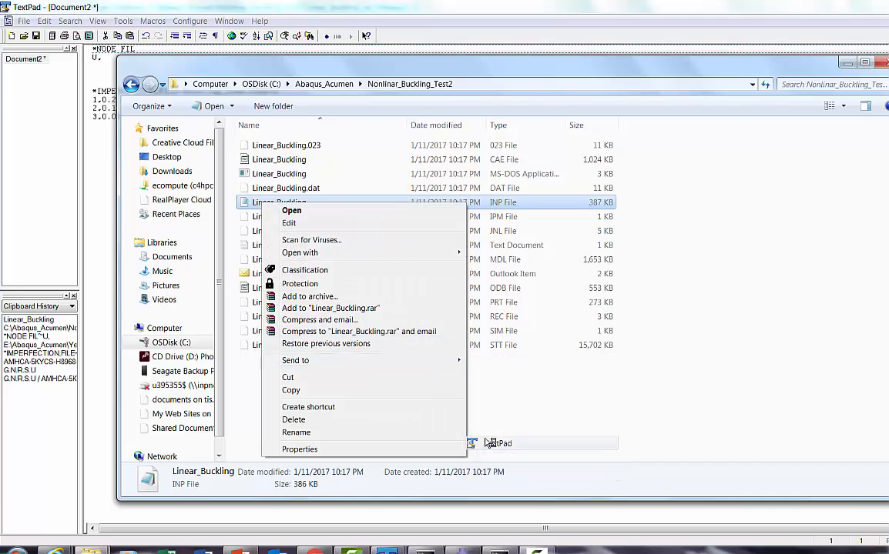
{"action": "left_click", "coordinate": [495, 444]}
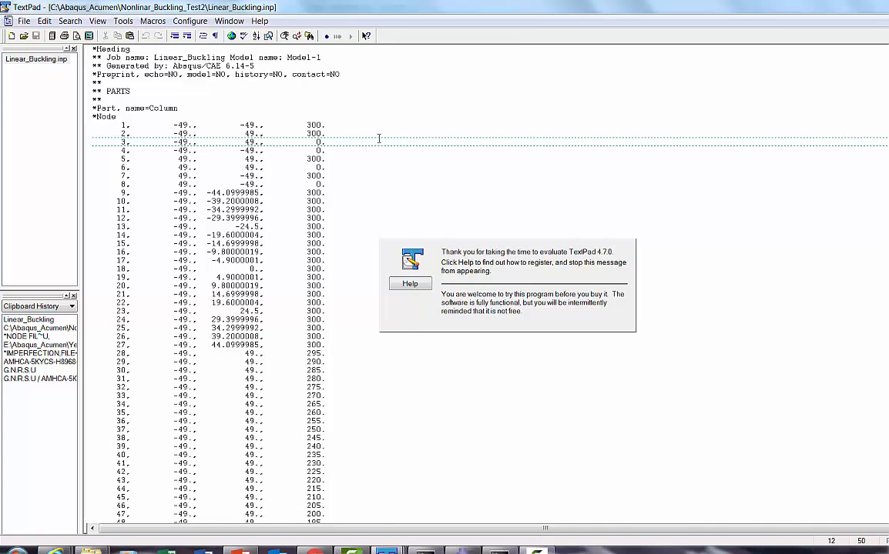
Step: Insert an empty line after the "*Output, field, variable=PRESELECT" line near the end of Linear_Buckling.inp
{"action": "key", "text": "ctrl+End"}
{"action": "left_click", "coordinate": [269, 495]}
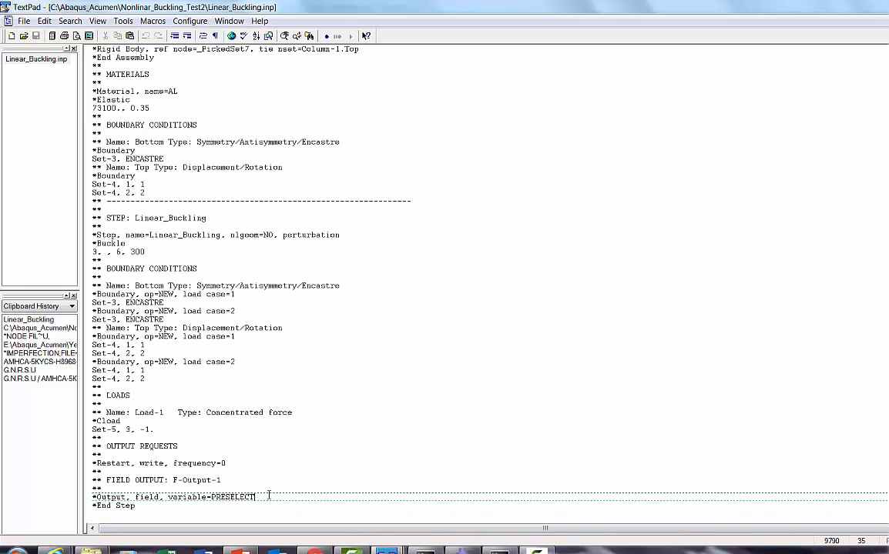
{"action": "key", "text": "Return"}
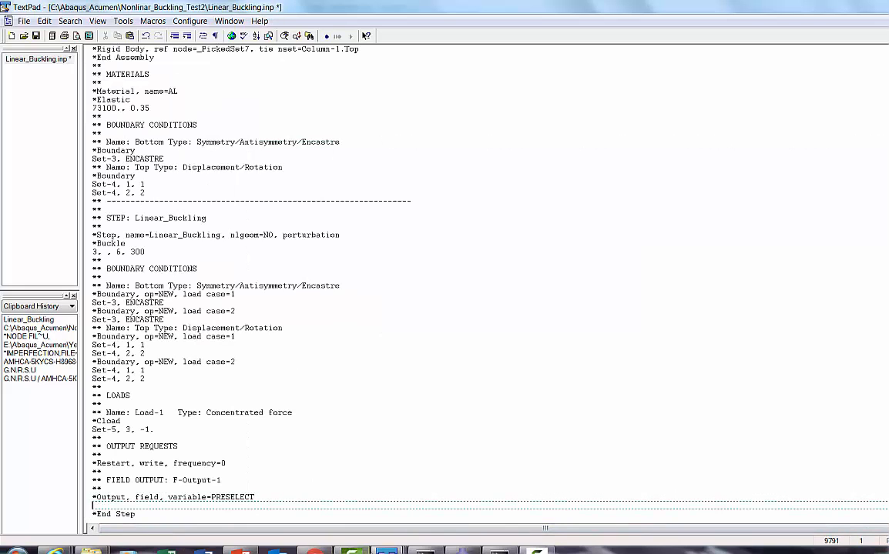
Step: Copy the "*NODE FIL" and "U," lines from the TextPad notes document Document2
{"action": "mouse_move", "coordinate": [386, 551]}
{"action": "left_click", "coordinate": [266, 496]}
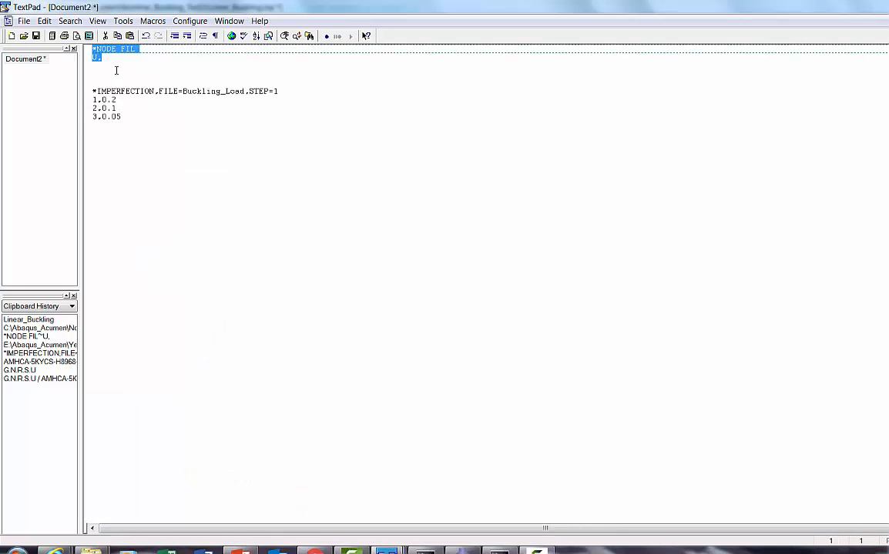
{"action": "left_click", "coordinate": [94, 67]}
{"action": "left_click_drag", "start_coordinate": [93, 66], "coordinate": [93, 49]}
{"action": "right_click", "coordinate": [112, 58]}
{"action": "left_click", "coordinate": [135, 91]}
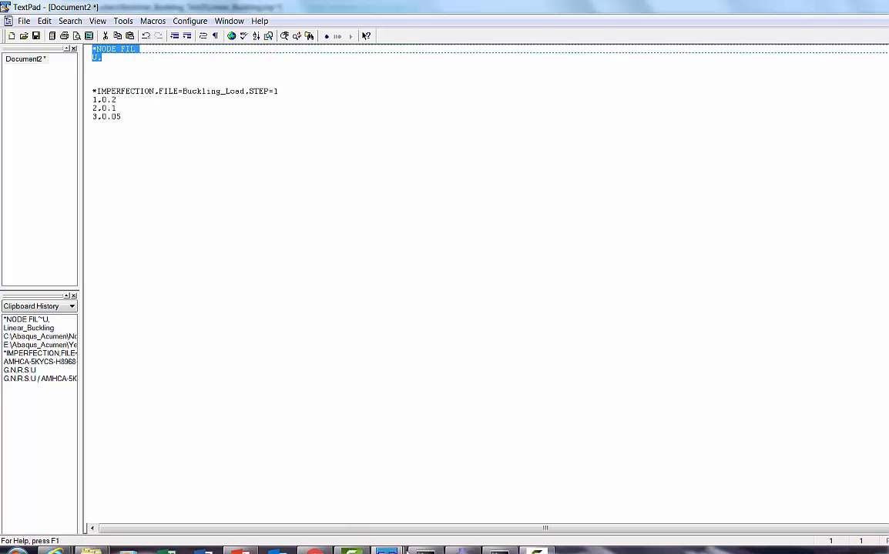
Step: Paste the "*NODE FIL" and "U," lines below the "*Output, field, variable=PRESELECT" line in Linear_Buckling.inp and save the file
{"action": "mouse_move", "coordinate": [386, 548]}
{"action": "left_click", "coordinate": [531, 461]}
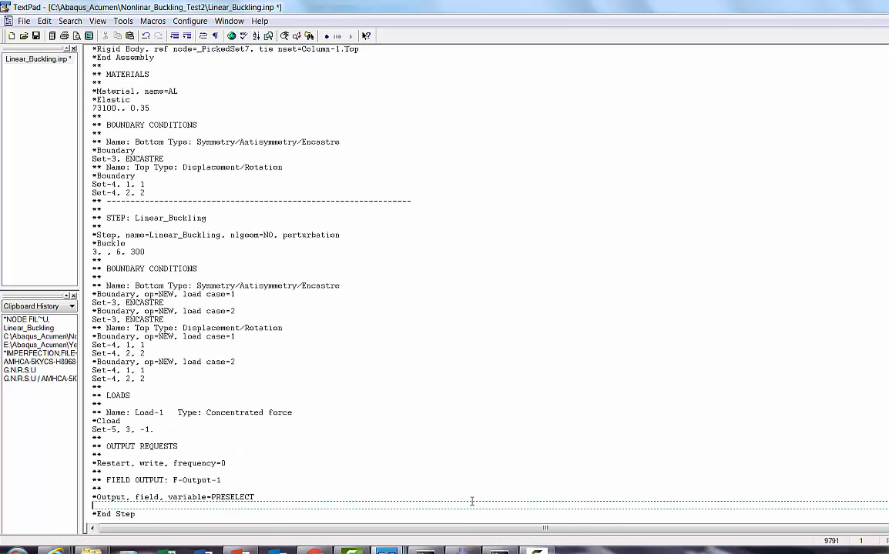
{"action": "key", "text": "ctrl+v"}
{"action": "left_click", "coordinate": [311, 473]}
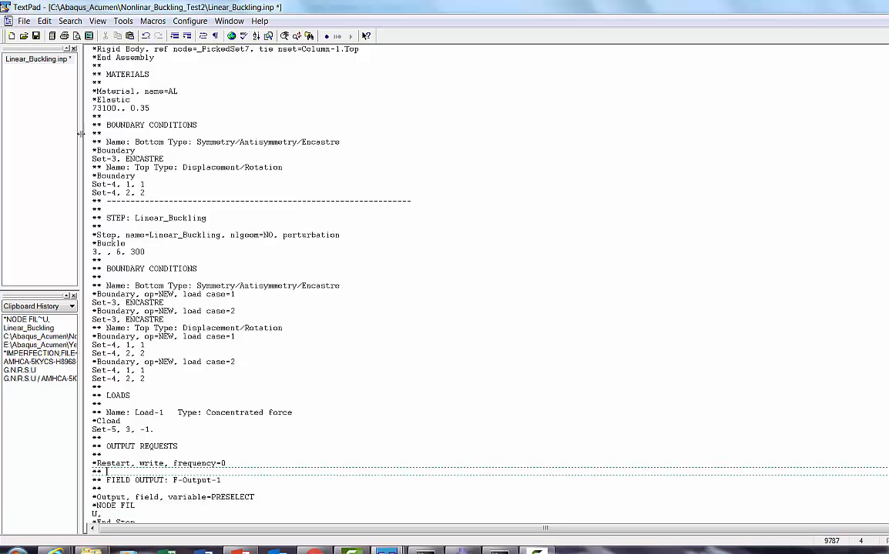
{"action": "left_click", "coordinate": [36, 35]}
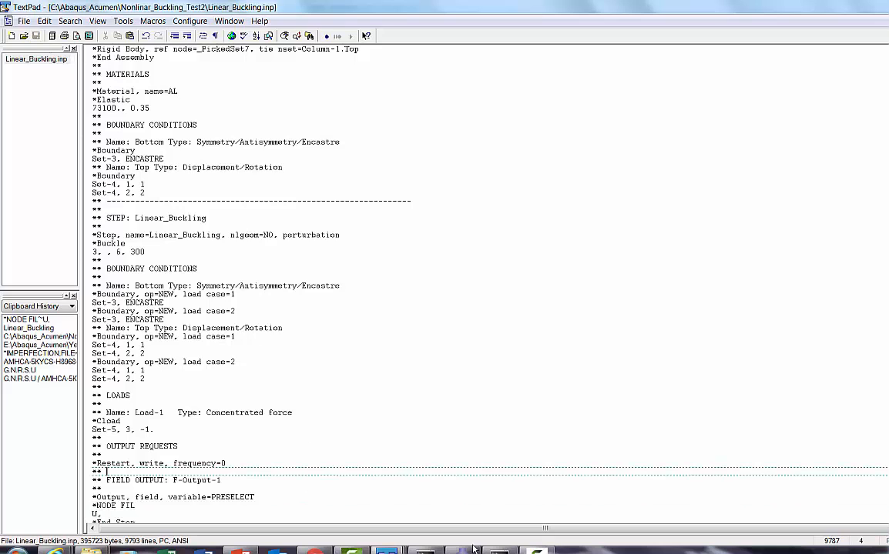
Step: Switch to the Abaqus Command window and rerun "abq6145 j=Linear_Buckling int", answering y to overwrite the old job files
{"action": "key", "text": "alt+Tab"}
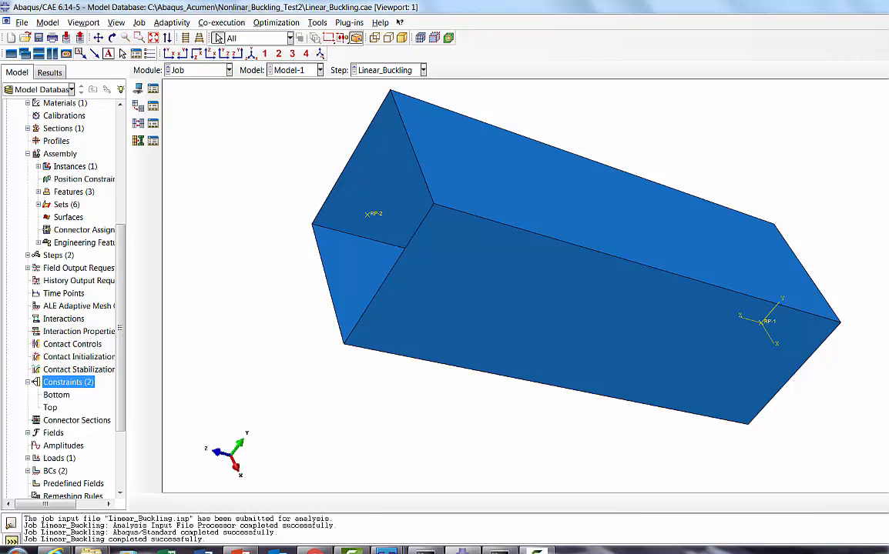
{"action": "left_click", "coordinate": [426, 551]}
{"action": "left_click", "coordinate": [426, 552]}
{"action": "left_click", "coordinate": [499, 551]}
{"action": "key", "text": "Up"}
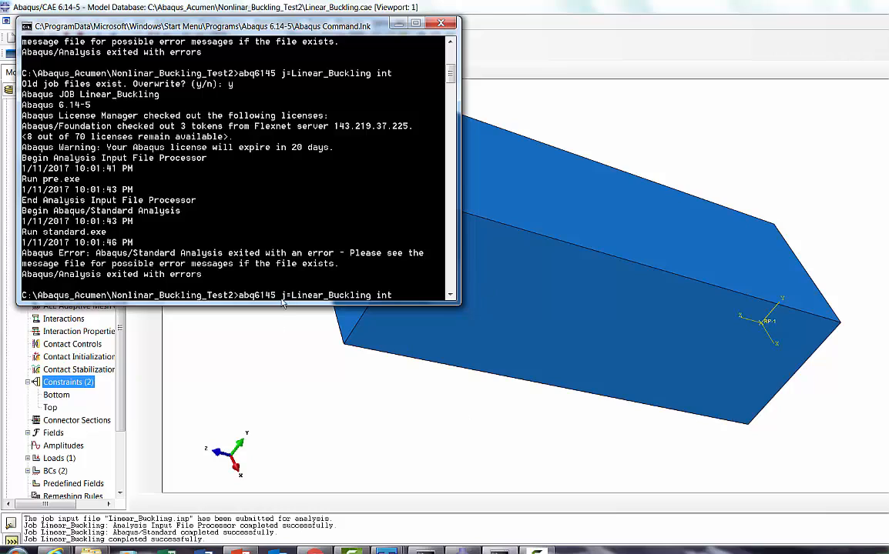
{"action": "key", "text": "Return"}
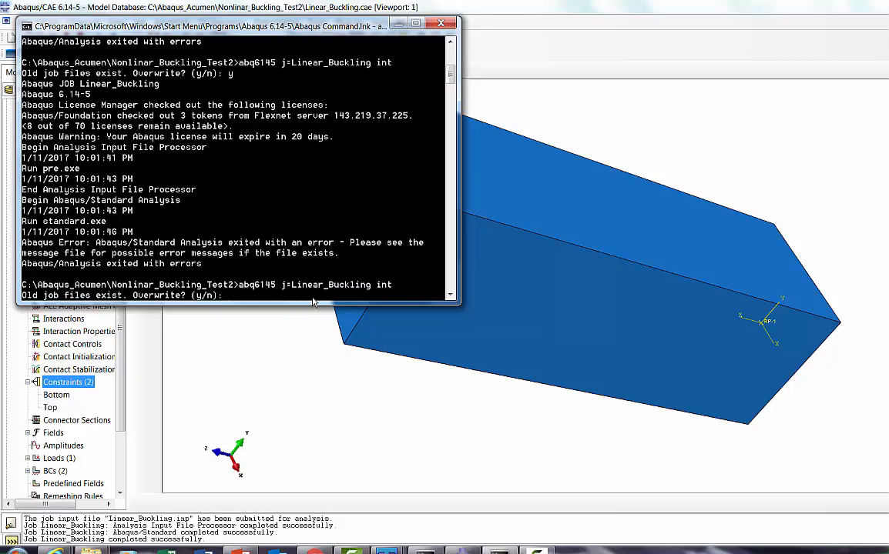
{"action": "key", "text": "Return"}
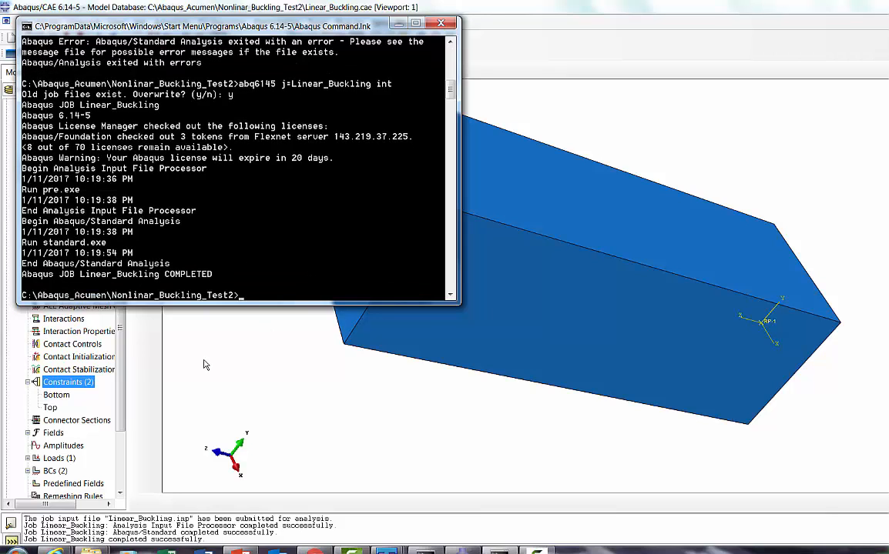
Step: Return to Abaqus/CAE and open the output database Linear_Buckling.odb from the Nonlinar_Buckling_Test2 folder
{"action": "left_click", "coordinate": [195, 330]}
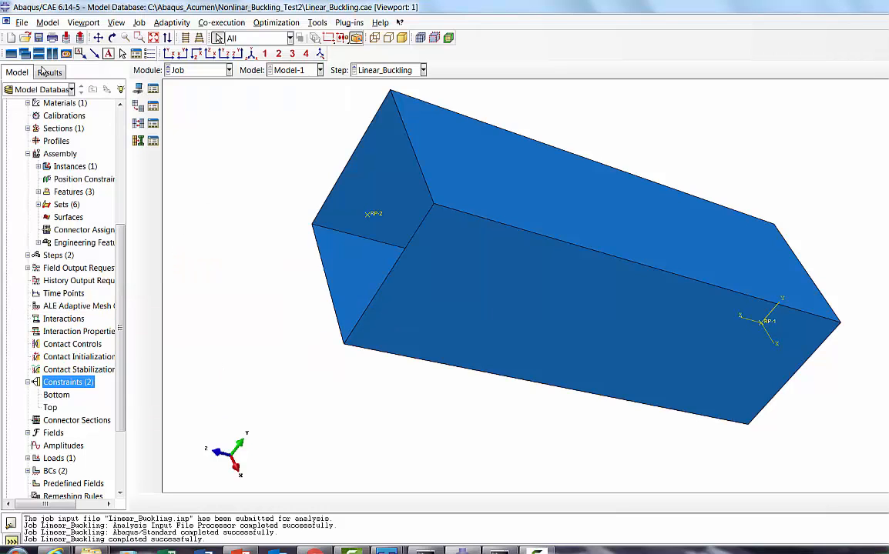
{"action": "left_click", "coordinate": [19, 25]}
{"action": "left_click", "coordinate": [31, 50]}
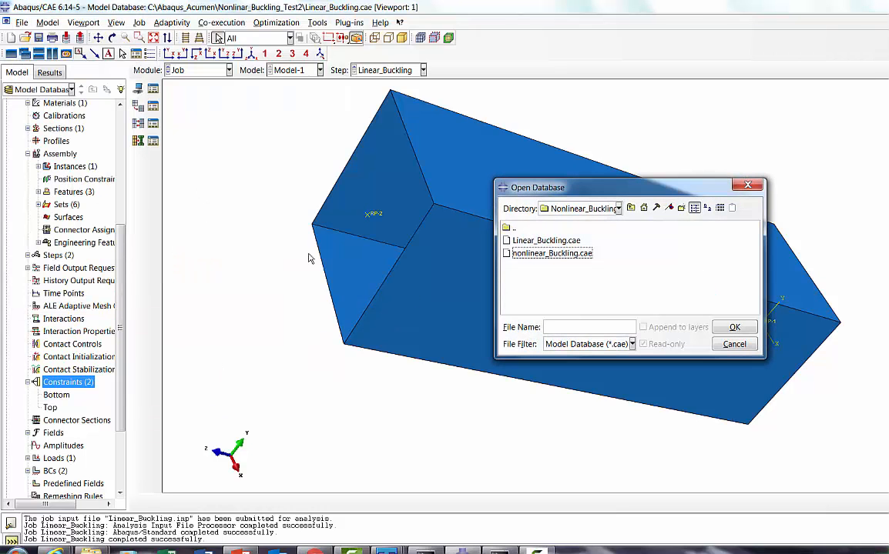
{"action": "left_click", "coordinate": [630, 208]}
{"action": "double_click", "coordinate": [653, 291]}
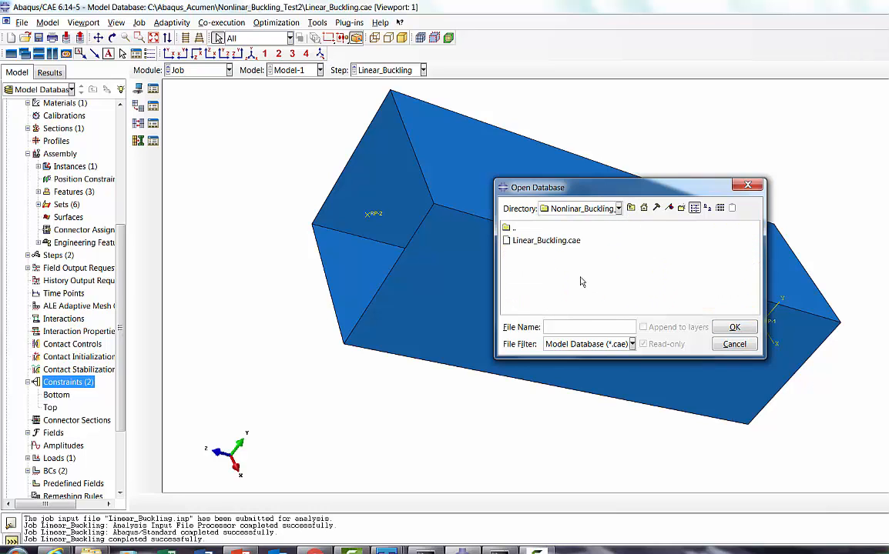
{"action": "left_click", "coordinate": [567, 343]}
{"action": "left_click", "coordinate": [574, 373]}
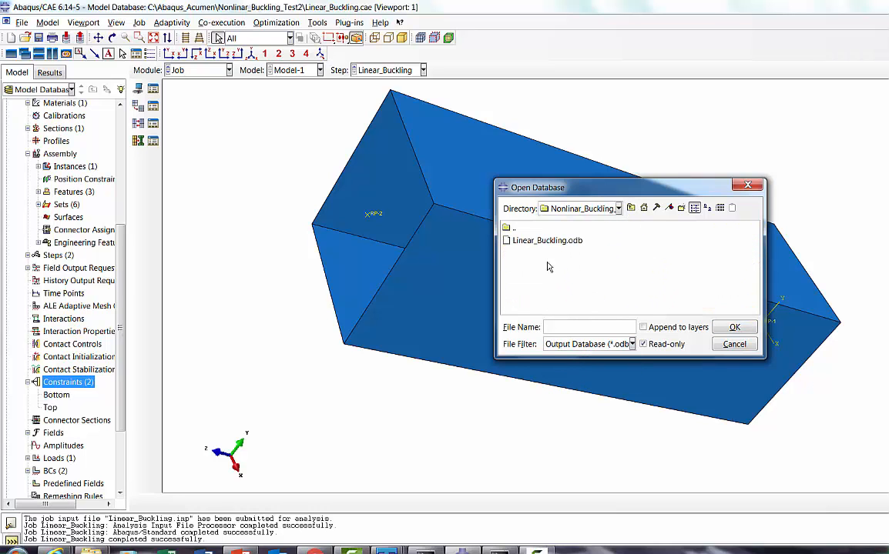
{"action": "left_click", "coordinate": [551, 242]}
{"action": "left_click", "coordinate": [722, 330]}
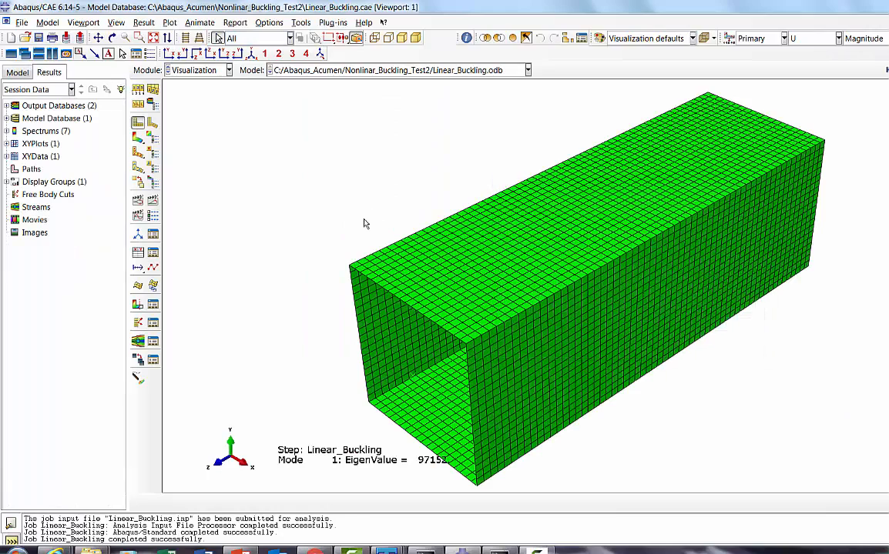
Step: Plot the displacement contours on the deformed column for buckling mode 1 and view the column upright
{"action": "left_click", "coordinate": [136, 139]}
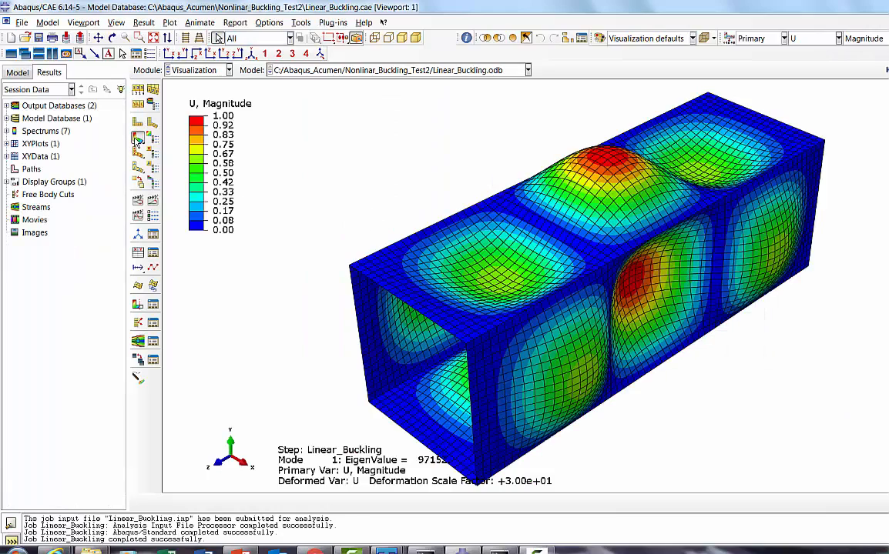
{"action": "left_click", "coordinate": [111, 38]}
{"action": "left_click_drag", "start_coordinate": [485, 189], "coordinate": [504, 298]}
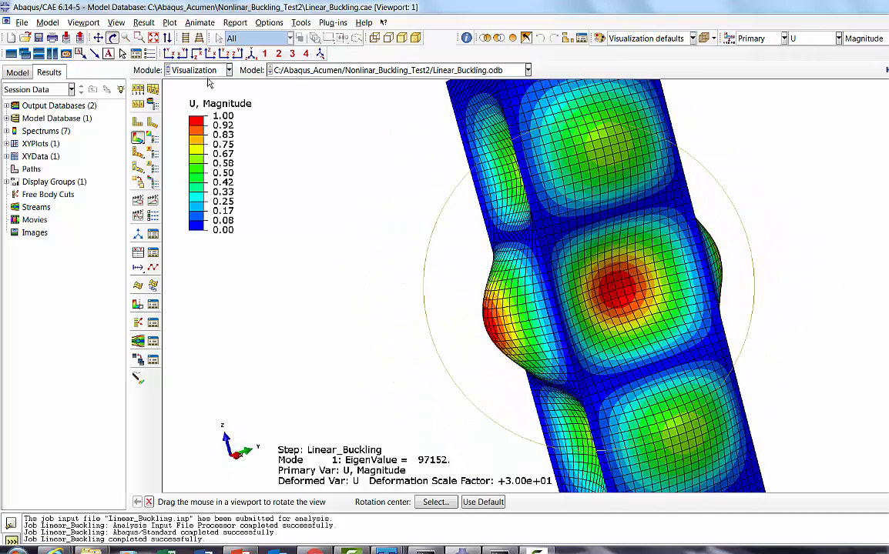
{"action": "left_click", "coordinate": [153, 38]}
{"action": "left_click_drag", "start_coordinate": [511, 221], "coordinate": [533, 258]}
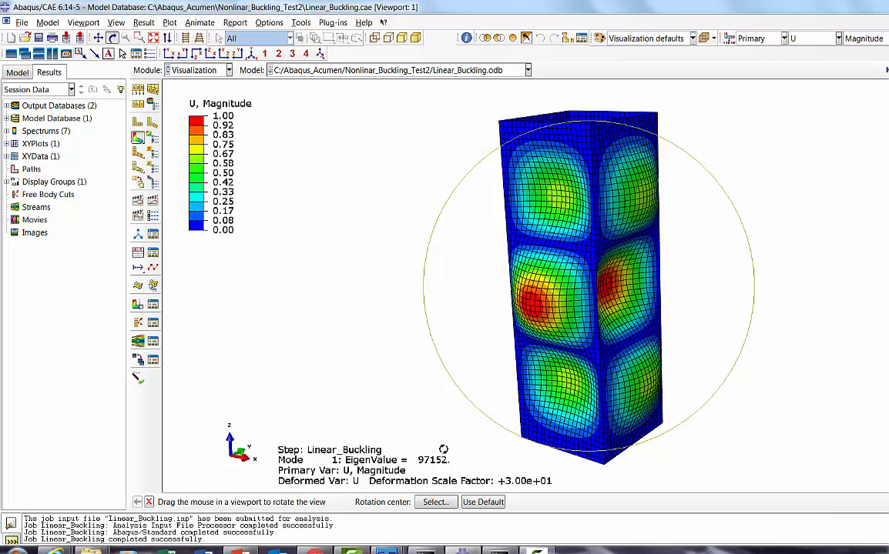
Step: Compare the shapes and eigenvalues of buckling modes 2 and 3, return to mode 1 and examine it from other angles
{"action": "left_click", "coordinate": [887, 70]}
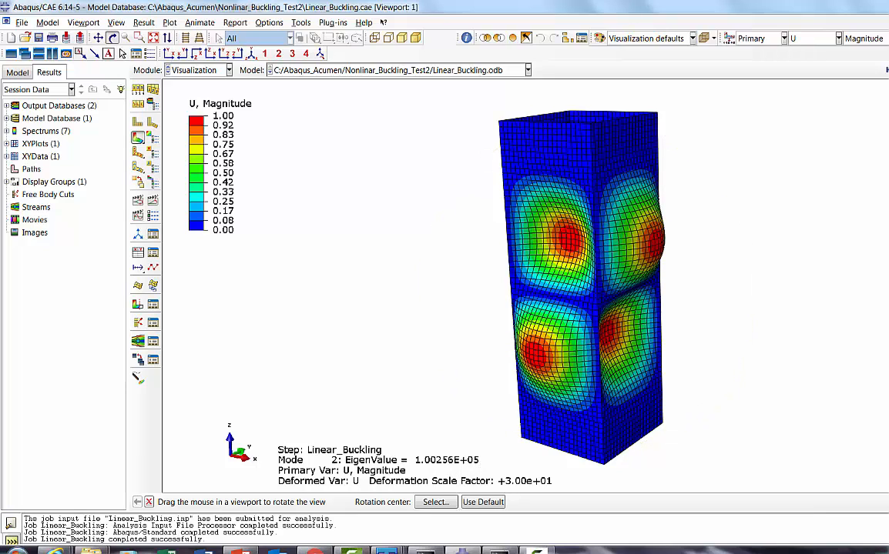
{"action": "left_click", "coordinate": [887, 71]}
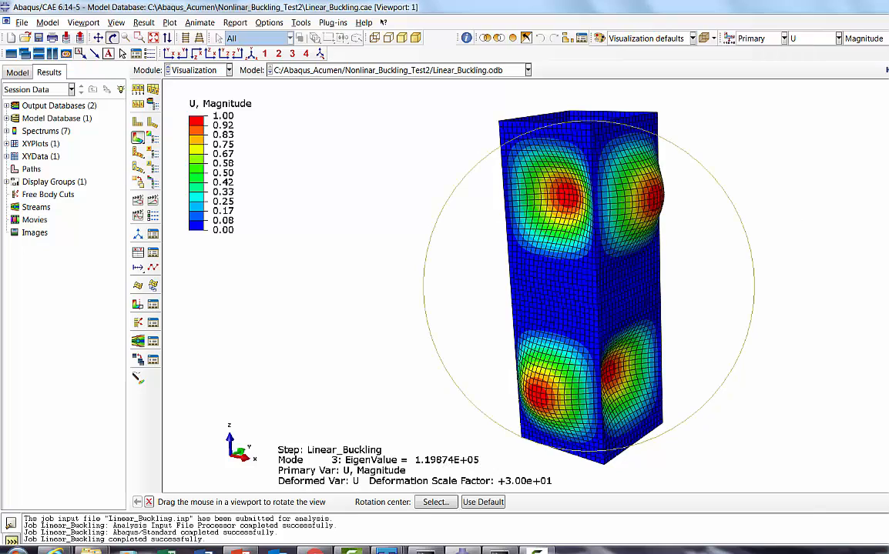
{"action": "left_click", "coordinate": [887, 70]}
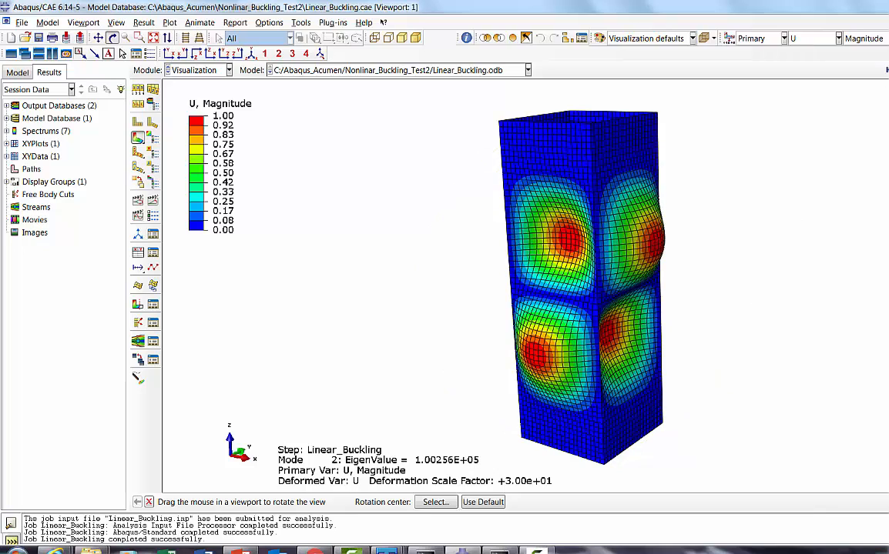
{"action": "left_click", "coordinate": [887, 70]}
{"action": "left_click_drag", "start_coordinate": [590, 177], "coordinate": [613, 198]}
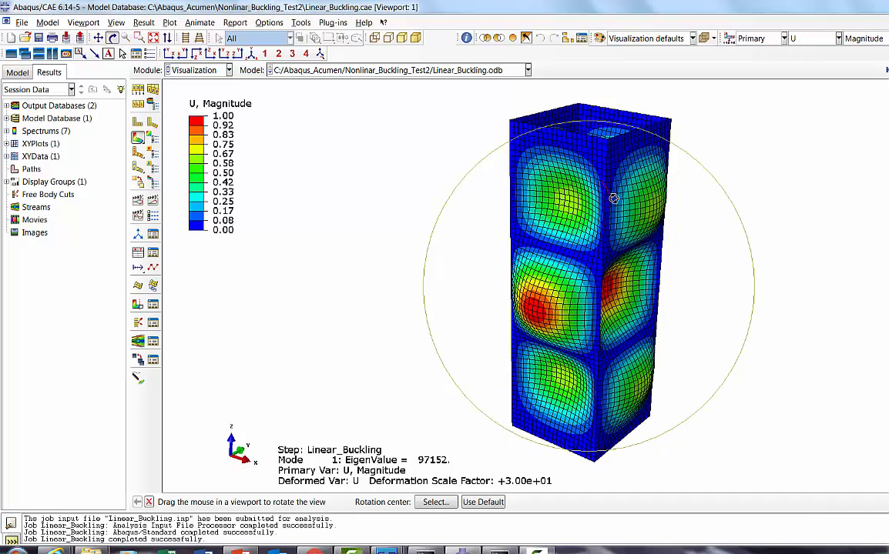
{"action": "left_click_drag", "start_coordinate": [594, 287], "coordinate": [546, 250]}
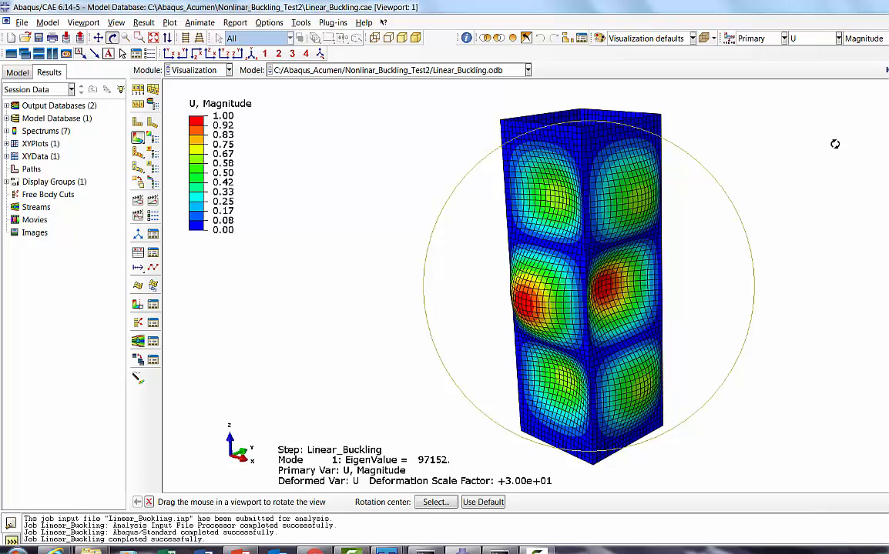
Step: Close the output databases Linear_Buckling.odb and Nonlinear_Buckling.odb
{"action": "left_click", "coordinate": [24, 23]}
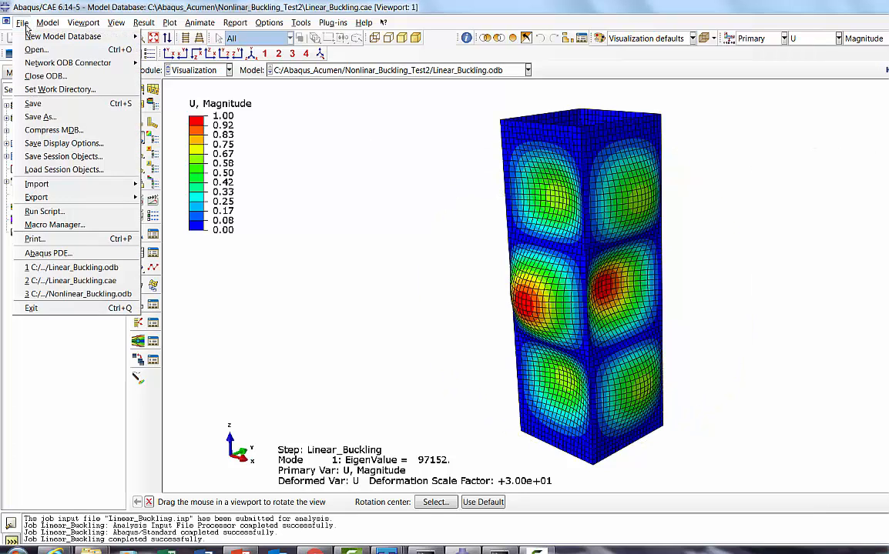
{"action": "left_click", "coordinate": [46, 76]}
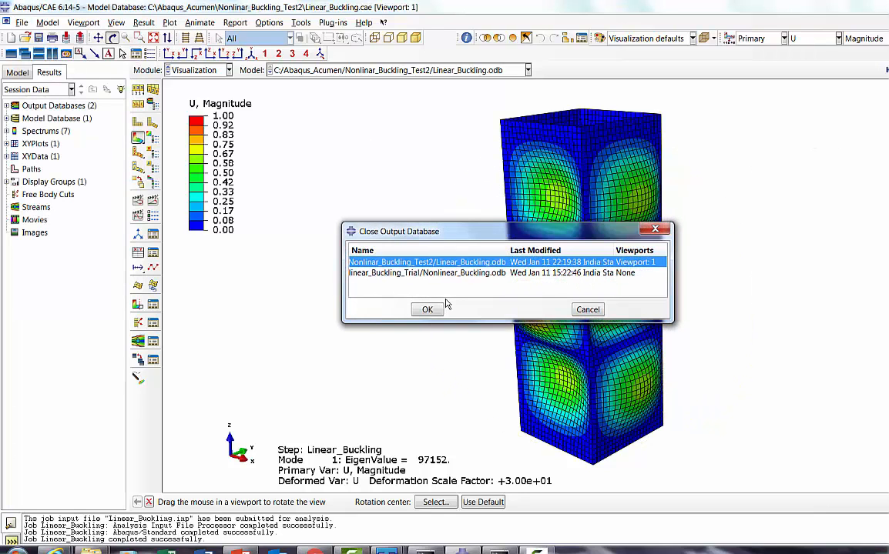
{"action": "left_click", "coordinate": [413, 310]}
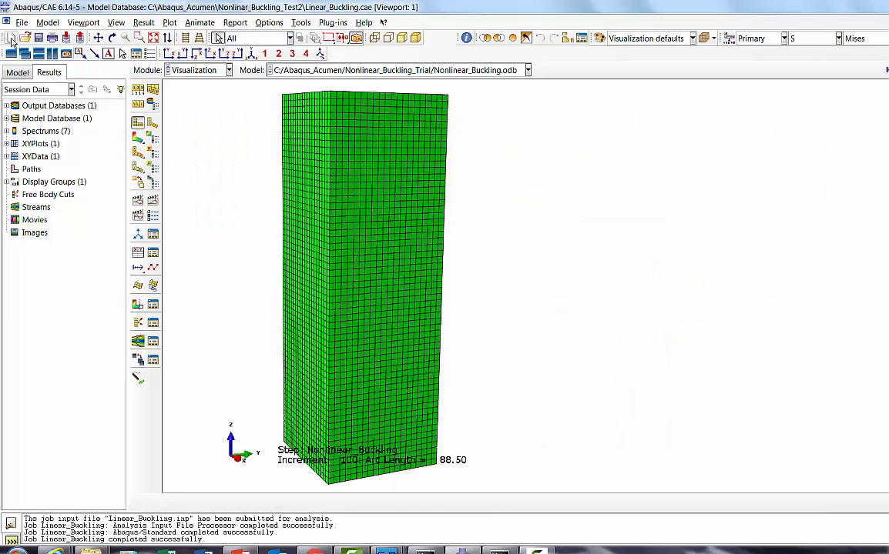
{"action": "left_click", "coordinate": [21, 23]}
{"action": "left_click", "coordinate": [46, 76]}
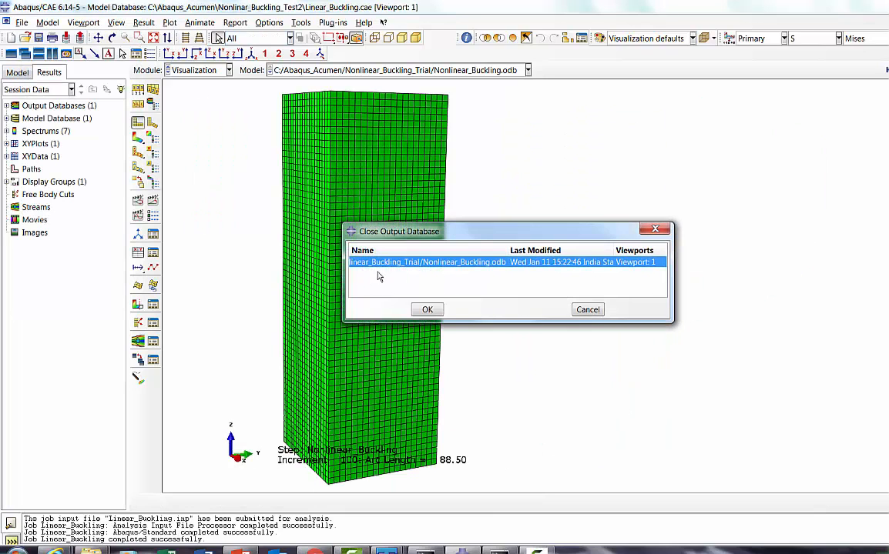
{"action": "left_click", "coordinate": [427, 309]}
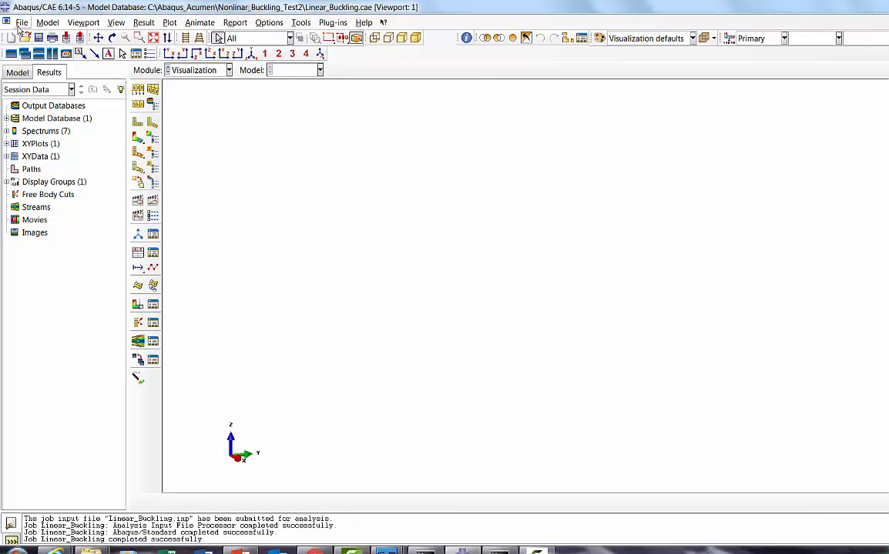
Step: Reopen Linear_Buckling.odb from the Nonlinar_Buckling_Test2 folder and view the whole meshed column from a rotated angle
{"action": "left_click", "coordinate": [21, 23]}
{"action": "left_click", "coordinate": [31, 48]}
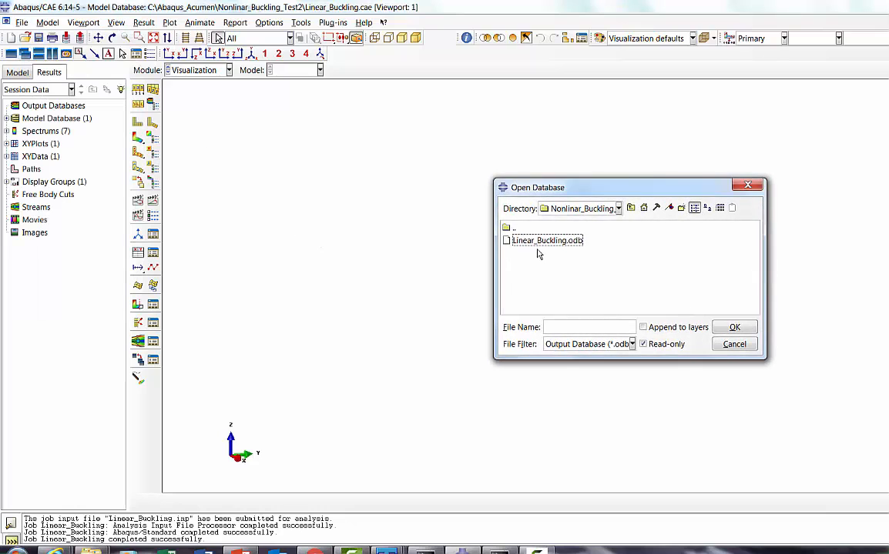
{"action": "double_click", "coordinate": [591, 231]}
{"action": "double_click", "coordinate": [678, 298]}
{"action": "left_click", "coordinate": [558, 242]}
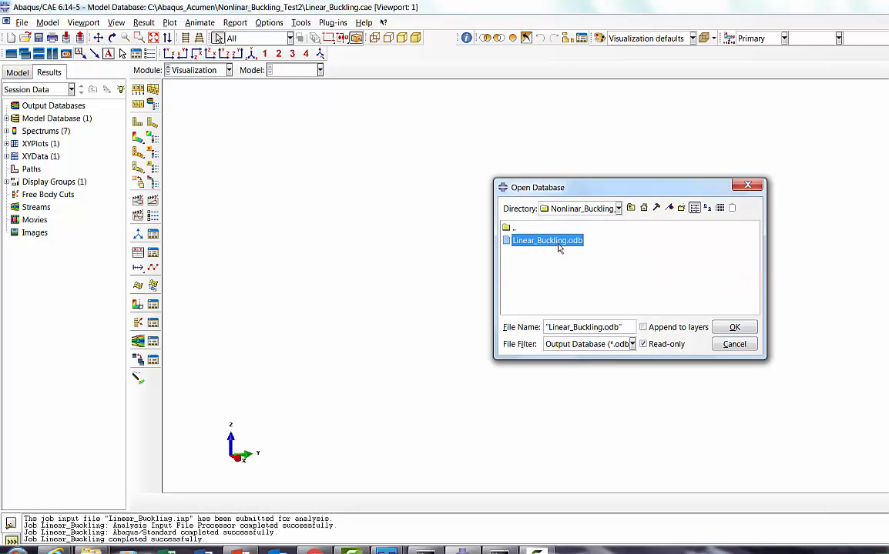
{"action": "left_click", "coordinate": [736, 328]}
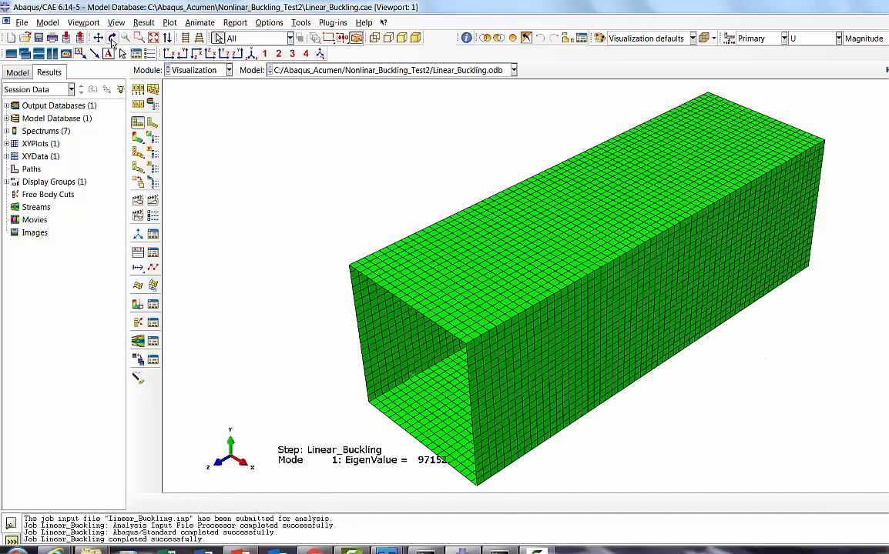
{"action": "left_click", "coordinate": [112, 37]}
{"action": "left_click_drag", "start_coordinate": [389, 270], "coordinate": [671, 278]}
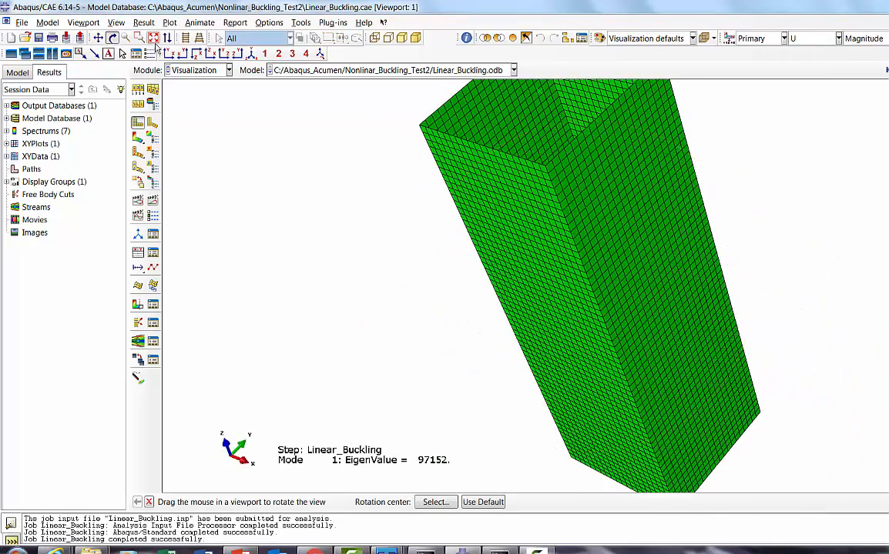
{"action": "left_click", "coordinate": [153, 39]}
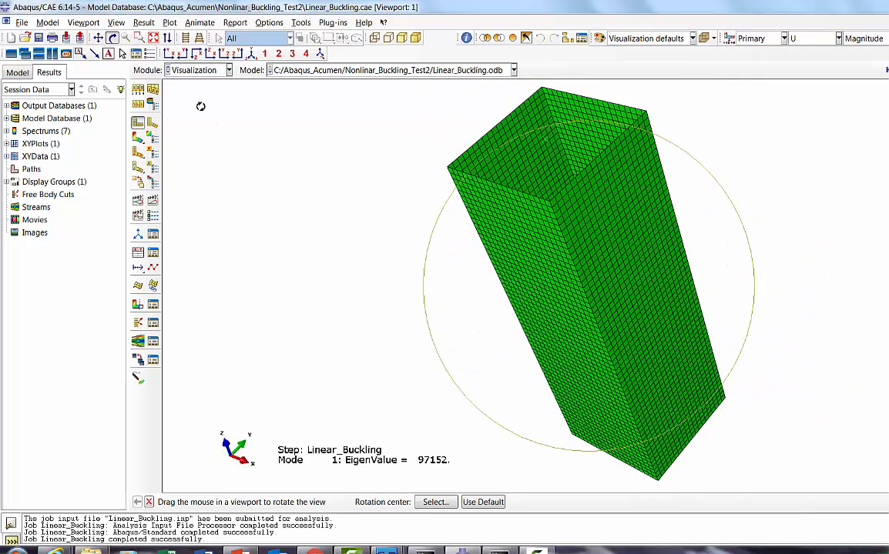
Step: Delete the Linear_Buckling analysis step from Model-1
{"action": "left_click", "coordinate": [199, 70]}
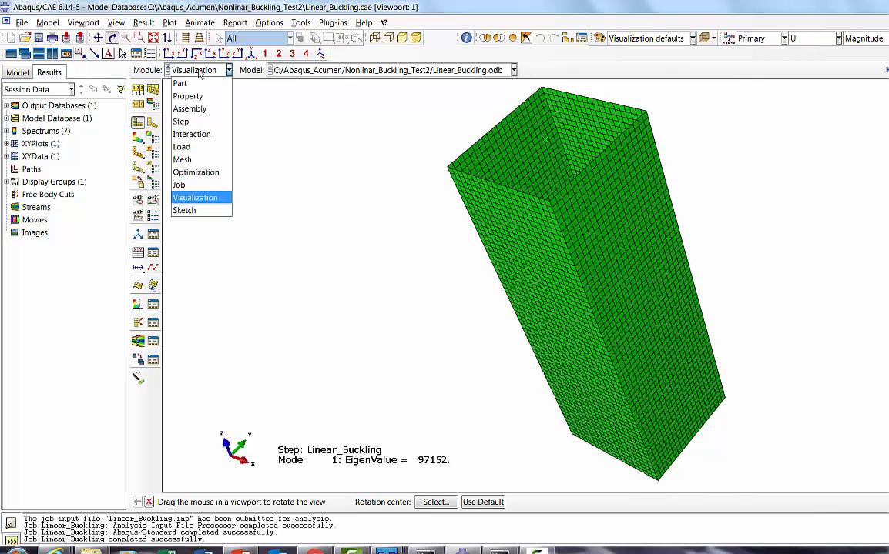
{"action": "left_click", "coordinate": [188, 185]}
{"action": "left_click", "coordinate": [199, 70]}
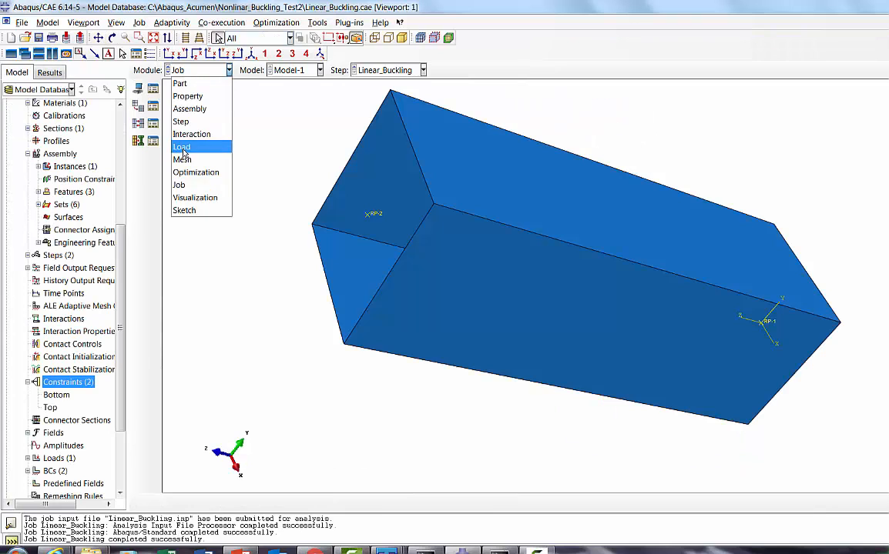
{"action": "left_click", "coordinate": [194, 125]}
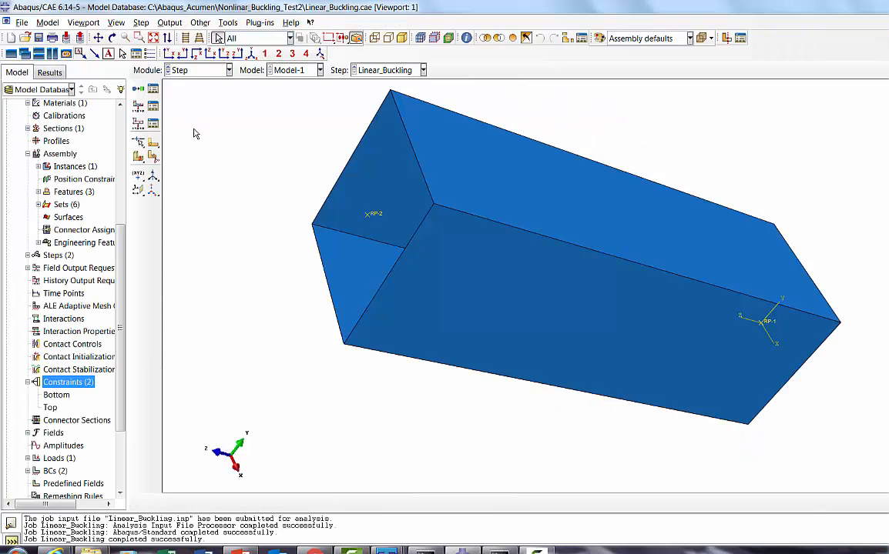
{"action": "left_click", "coordinate": [152, 88]}
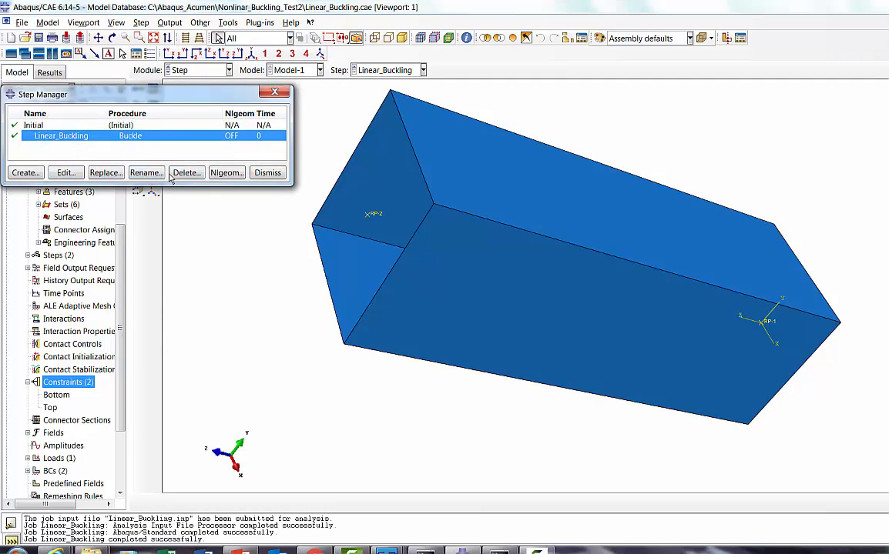
{"action": "left_click", "coordinate": [184, 173]}
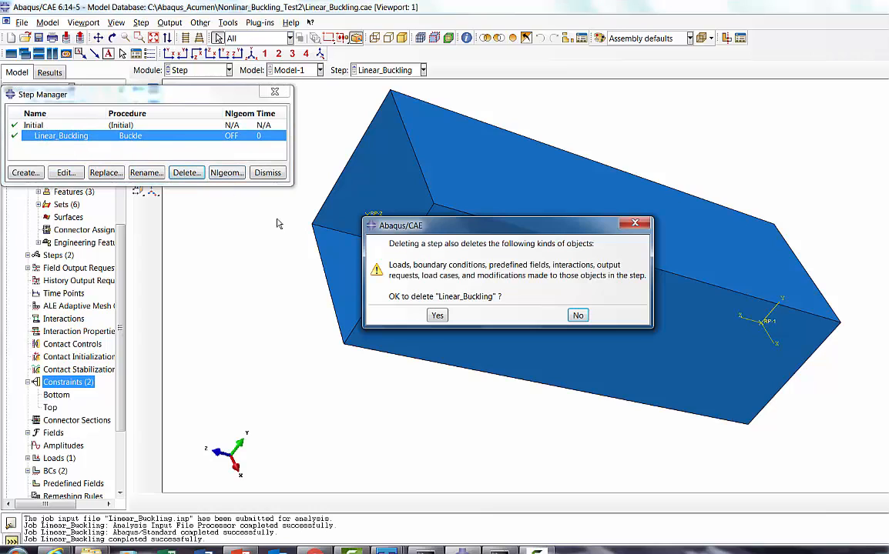
{"action": "left_click", "coordinate": [437, 317]}
{"action": "left_click", "coordinate": [267, 173]}
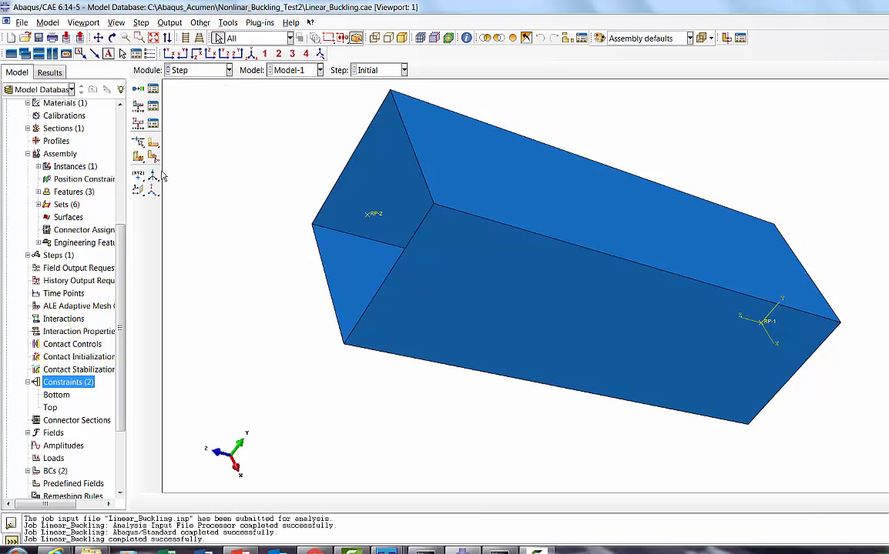
Step: Add a Plastic behavior to the AL material
{"action": "left_click_drag", "start_coordinate": [112, 219], "coordinate": [126, 112]}
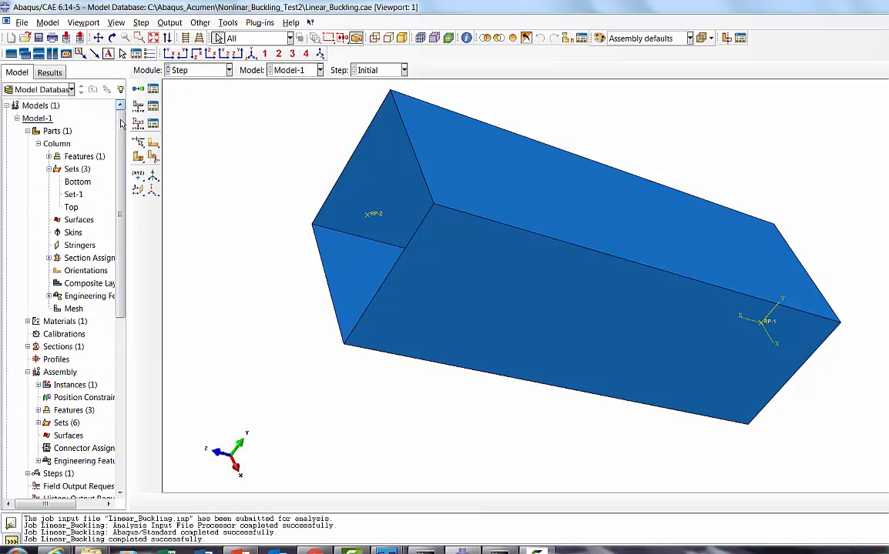
{"action": "left_click", "coordinate": [192, 70]}
{"action": "left_click", "coordinate": [196, 93]}
{"action": "left_click", "coordinate": [153, 90]}
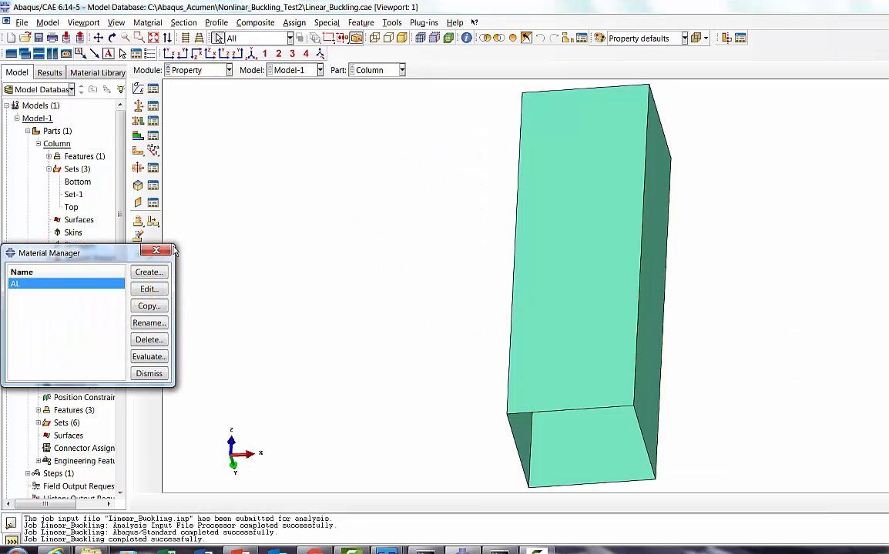
{"action": "left_click", "coordinate": [137, 258]}
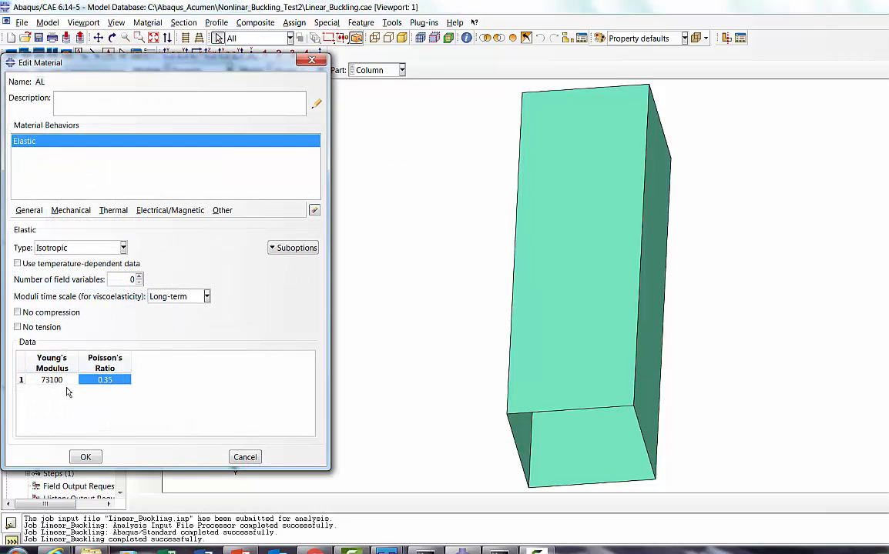
{"action": "left_click", "coordinate": [59, 212]}
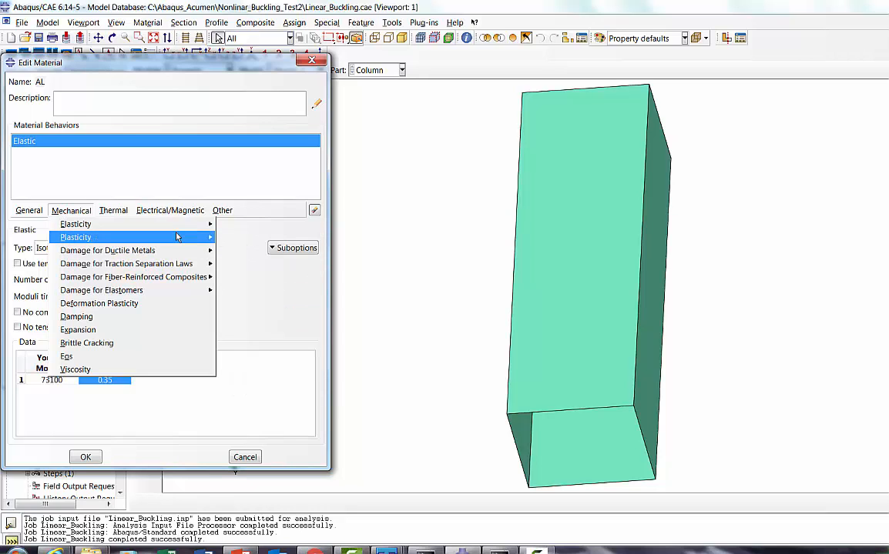
{"action": "mouse_move", "coordinate": [176, 238]}
{"action": "left_click", "coordinate": [235, 238]}
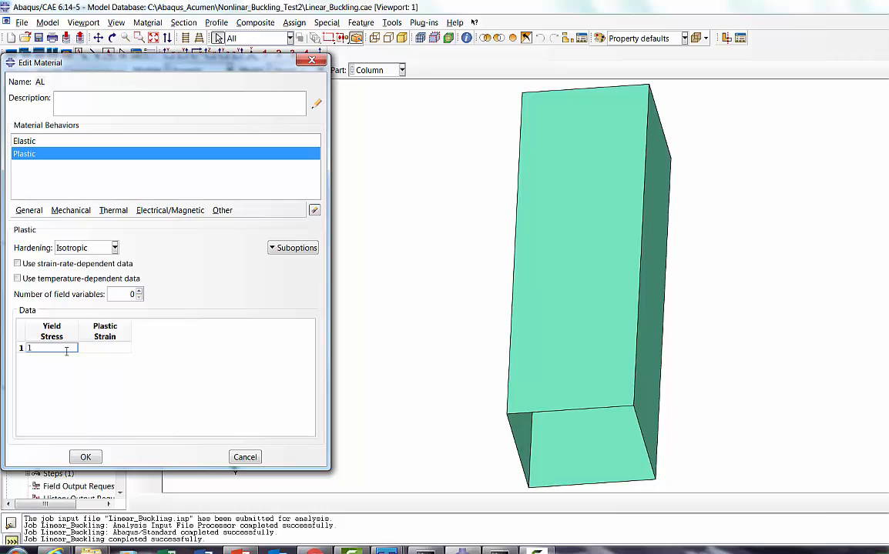
Step: Enter the AL plastic data as yield stress 160 at strain 0 and 340 at strain 0.3, and save the material
{"action": "type", "text": "160"}
{"action": "left_click", "coordinate": [93, 349]}
{"action": "type", "text": "0"}
{"action": "key", "text": "Tab"}
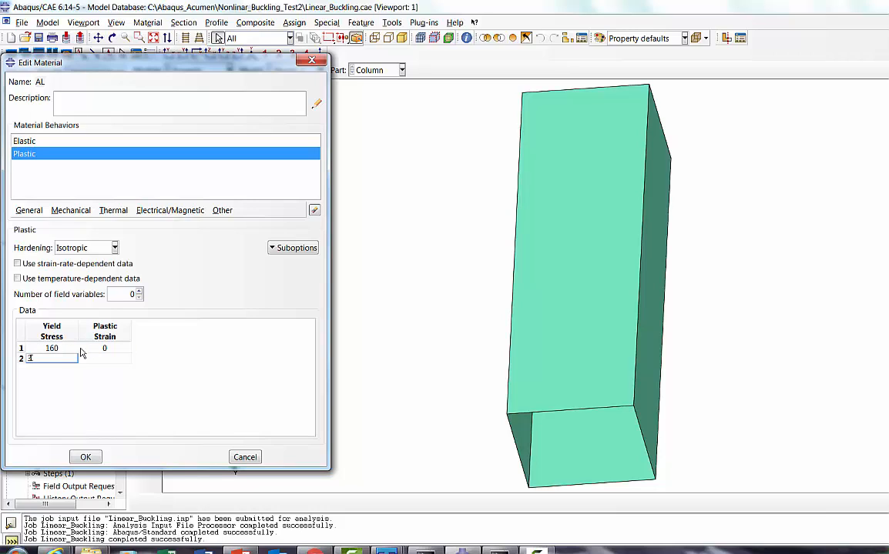
{"action": "left_click", "coordinate": [96, 360]}
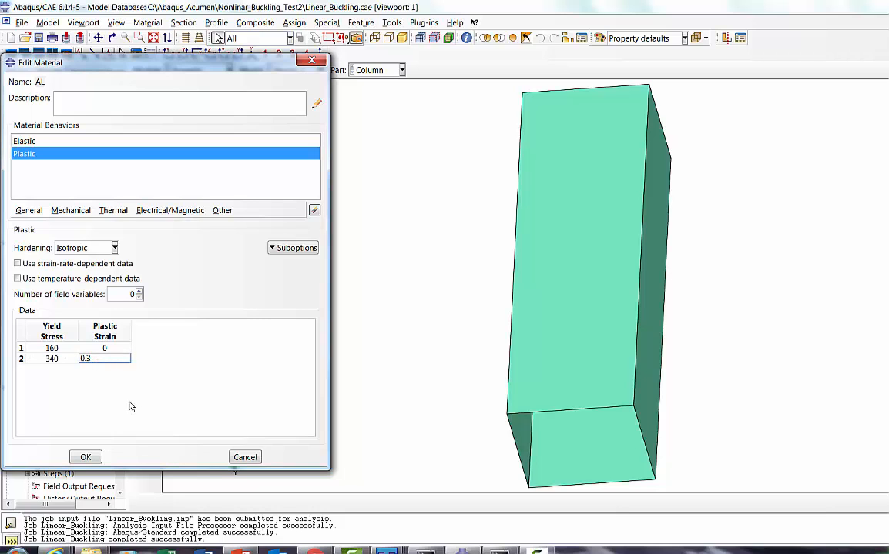
{"action": "left_click", "coordinate": [85, 458]}
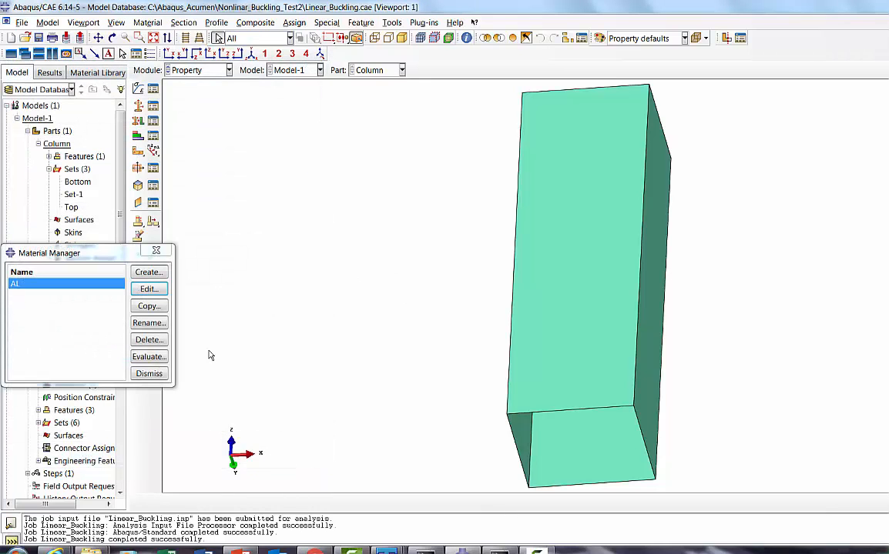
{"action": "left_click", "coordinate": [158, 377]}
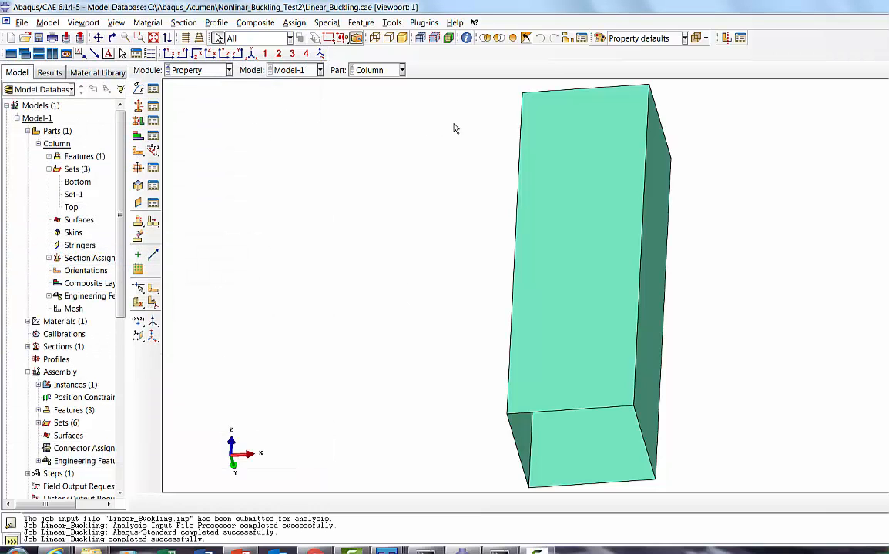
Step: Check the steps in which the column's Bottom and Top boundary conditions are defined
{"action": "left_click", "coordinate": [113, 38]}
{"action": "left_click_drag", "start_coordinate": [399, 200], "coordinate": [589, 370]}
{"action": "left_click", "coordinate": [199, 71]}
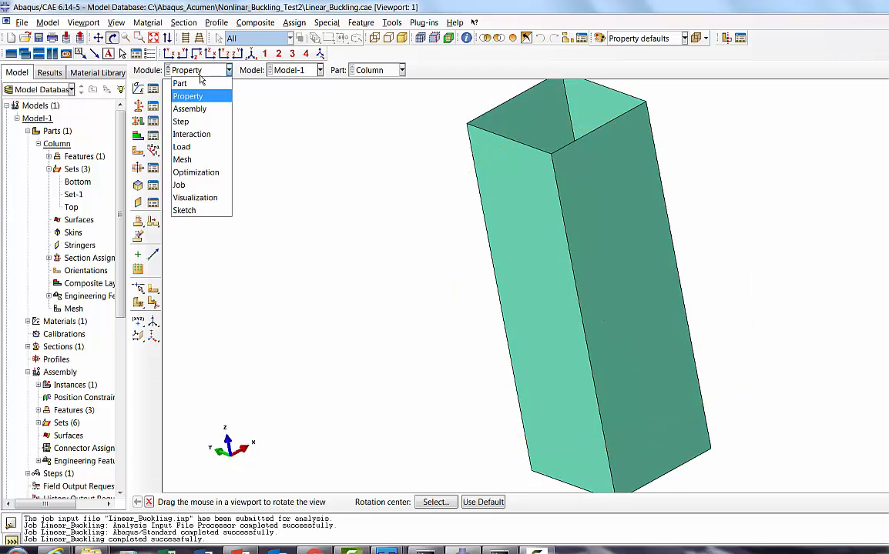
{"action": "left_click", "coordinate": [182, 146]}
{"action": "left_click", "coordinate": [153, 106]}
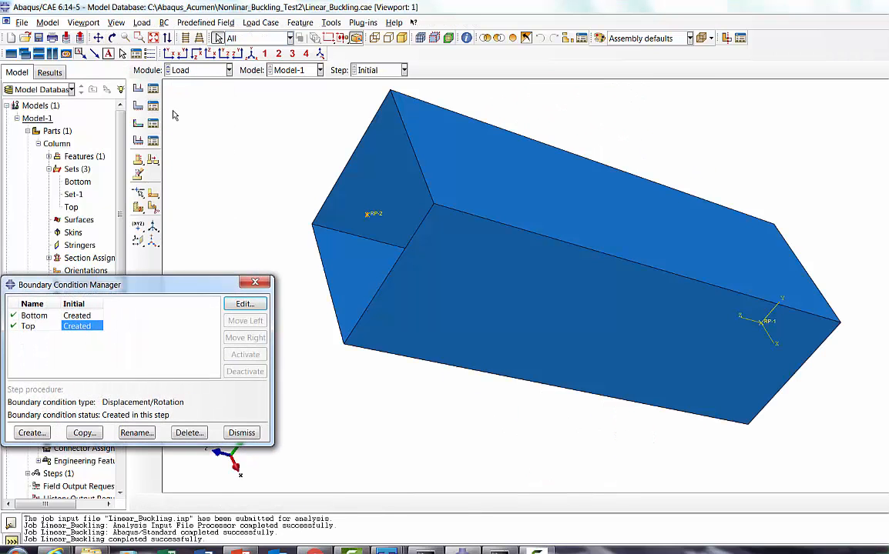
{"action": "left_click", "coordinate": [248, 435]}
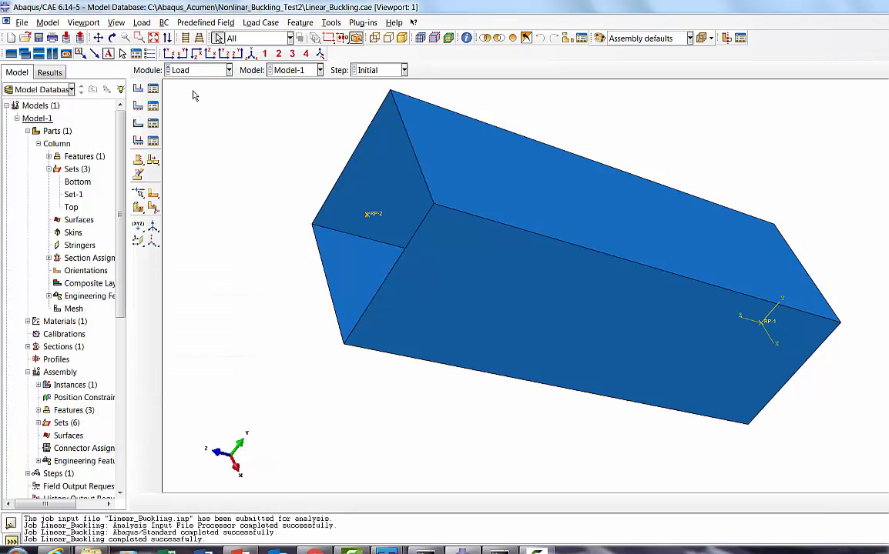
{"action": "left_click", "coordinate": [154, 90]}
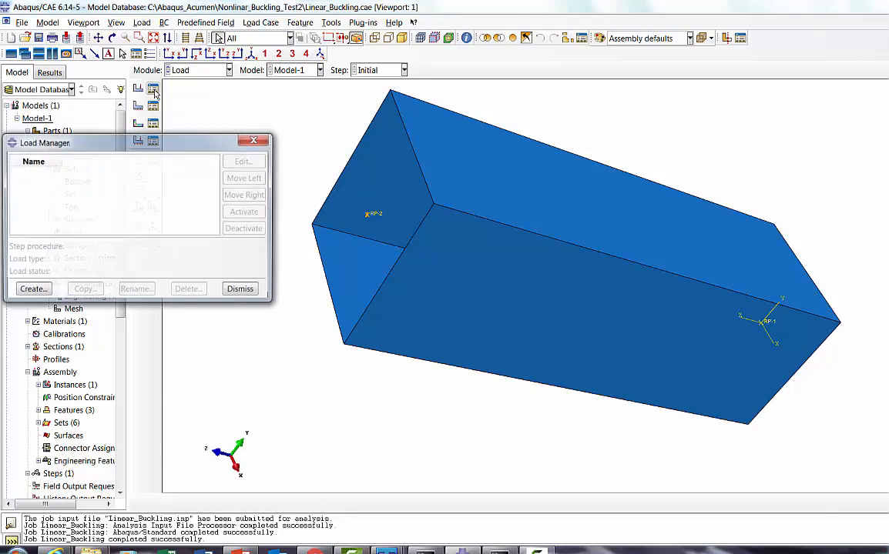
{"action": "left_click", "coordinate": [34, 288]}
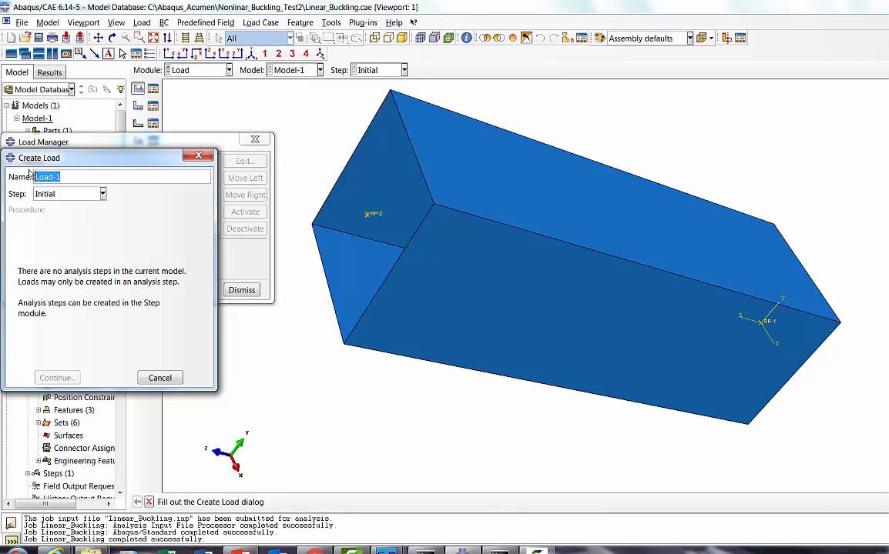
{"action": "type", "text": "N"}
{"action": "left_click", "coordinate": [160, 378]}
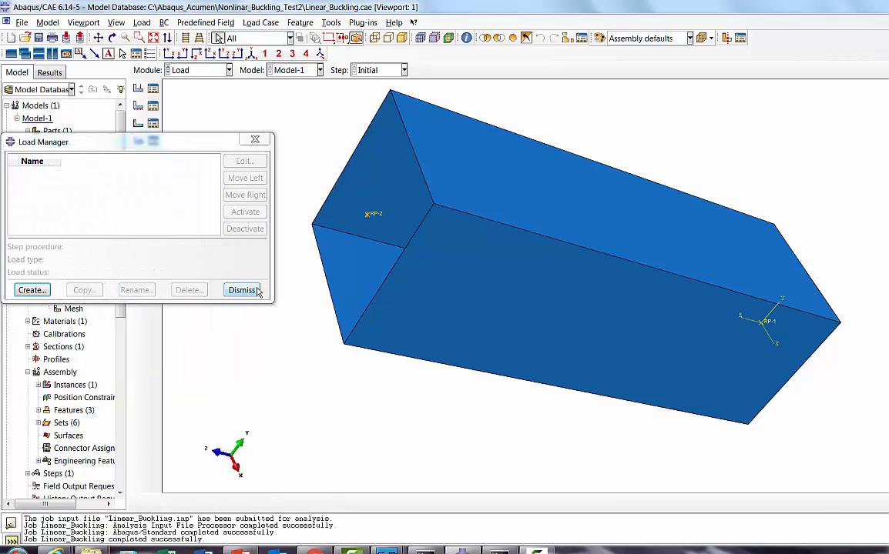
{"action": "left_click", "coordinate": [241, 291]}
Step: Create a Static, Riks step named Nonlinear_Buckling after the Initial step
{"action": "left_click", "coordinate": [202, 70]}
{"action": "left_click", "coordinate": [184, 121]}
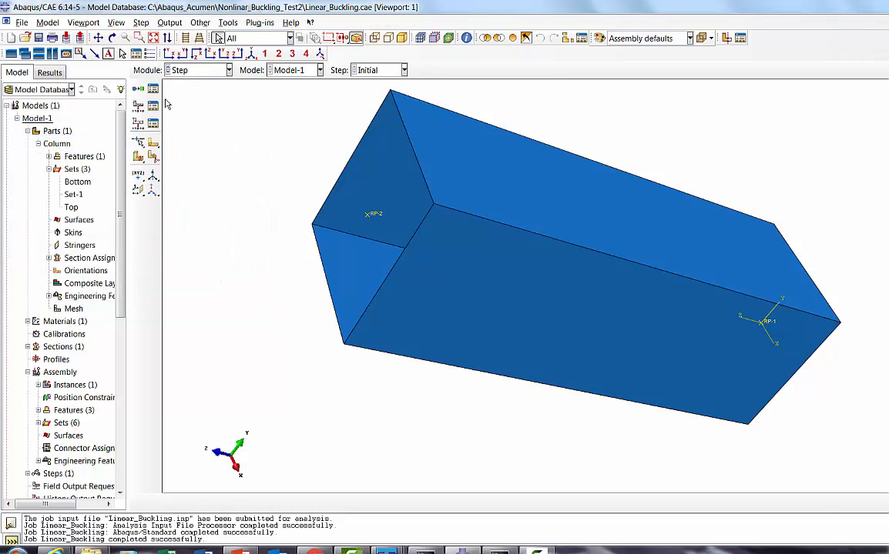
{"action": "left_click", "coordinate": [152, 88]}
{"action": "left_click", "coordinate": [25, 172]}
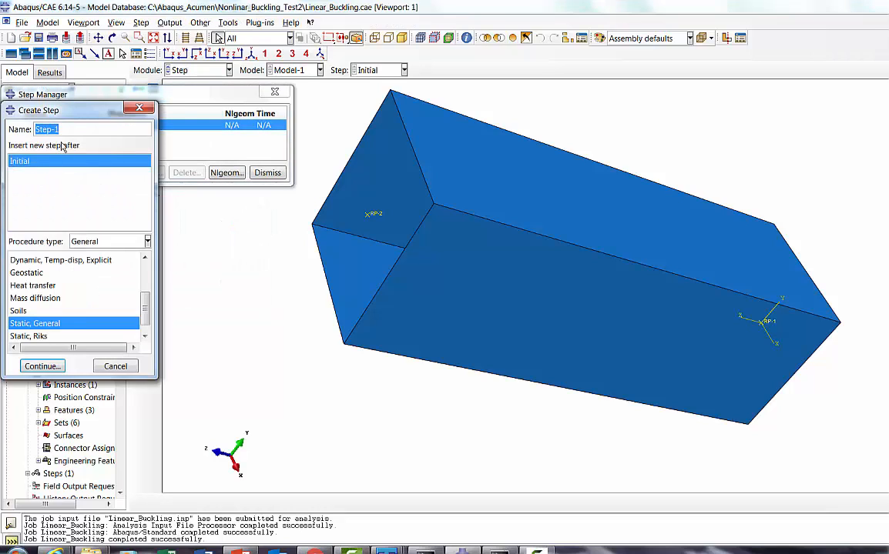
{"action": "left_click", "coordinate": [65, 130]}
{"action": "left_click_drag", "start_coordinate": [63, 130], "coordinate": [15, 131]}
{"action": "type", "text": "Nonlinear_Buck"}
{"action": "type", "text": "ling"}
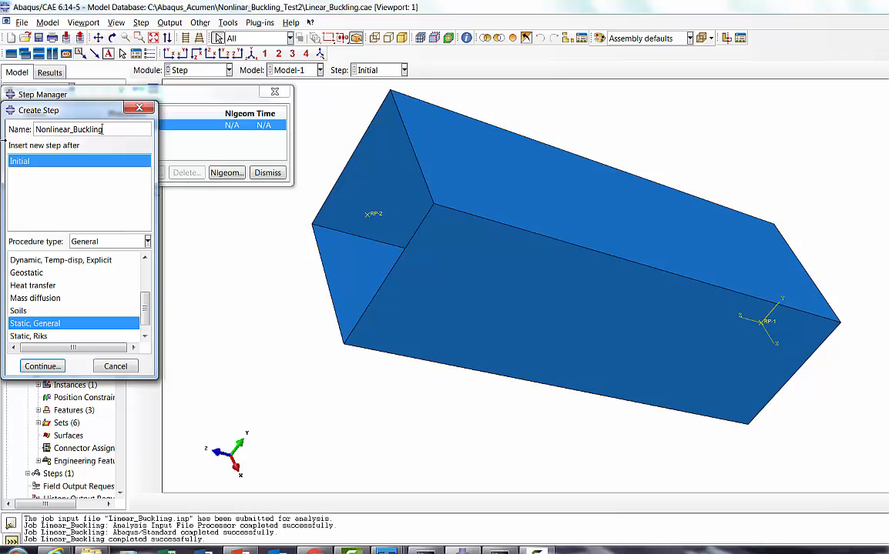
{"action": "left_click", "coordinate": [39, 336]}
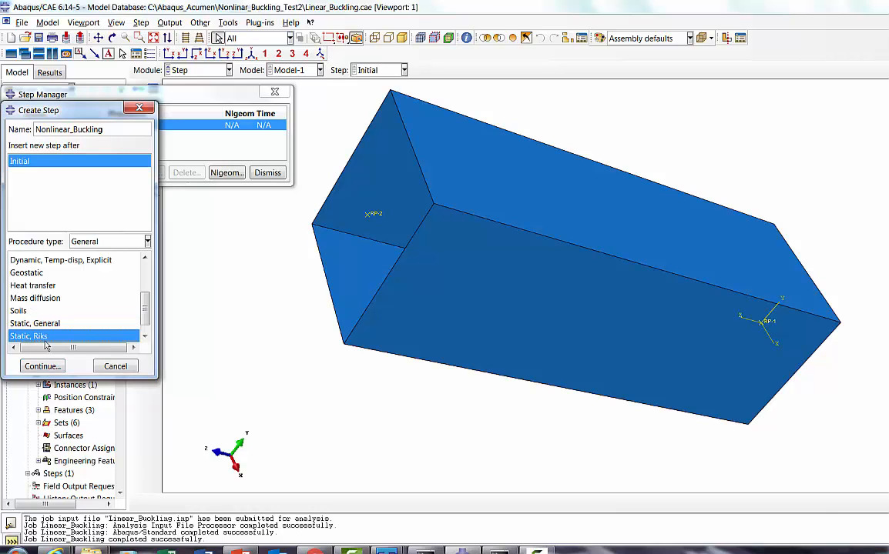
{"action": "left_click", "coordinate": [43, 366]}
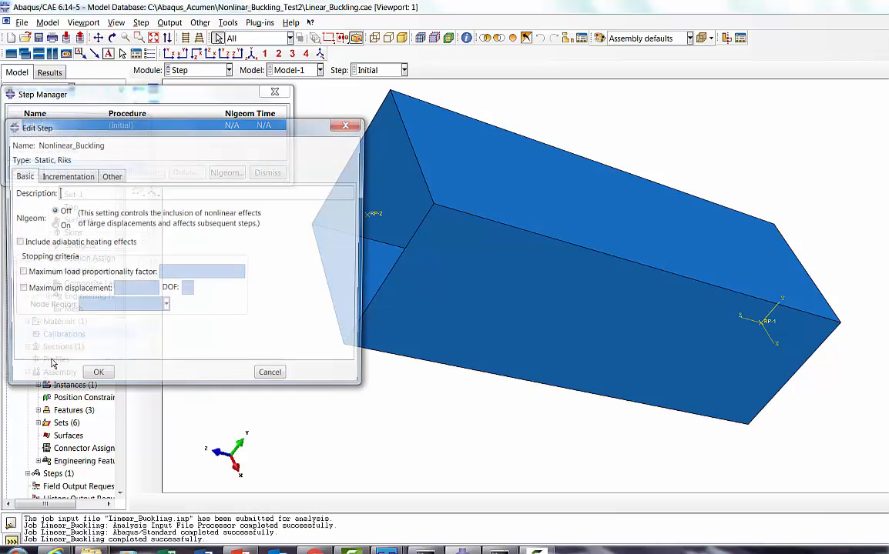
Step: Turn on Nlgeom for the Riks step, set the initial arc length increment to 0.01 and the maximum to 1.0, and save it
{"action": "left_click", "coordinate": [57, 226]}
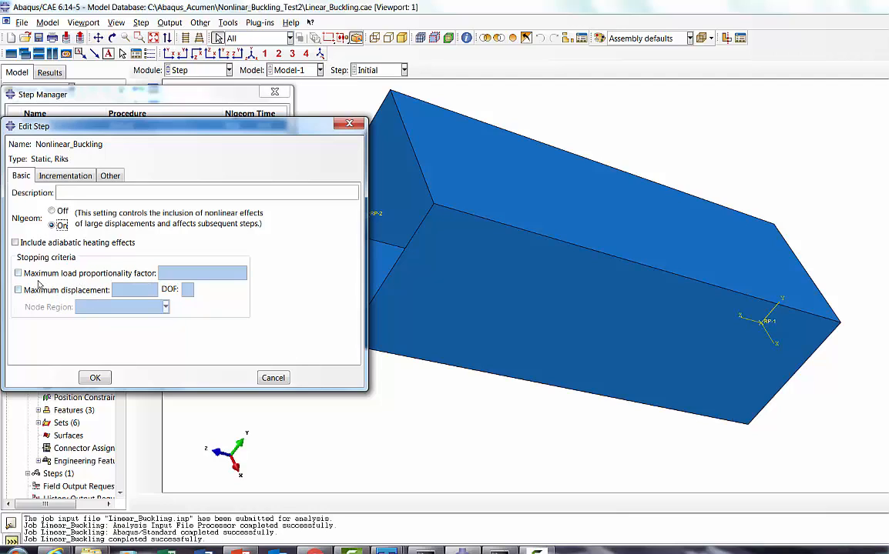
{"action": "left_click", "coordinate": [81, 175]}
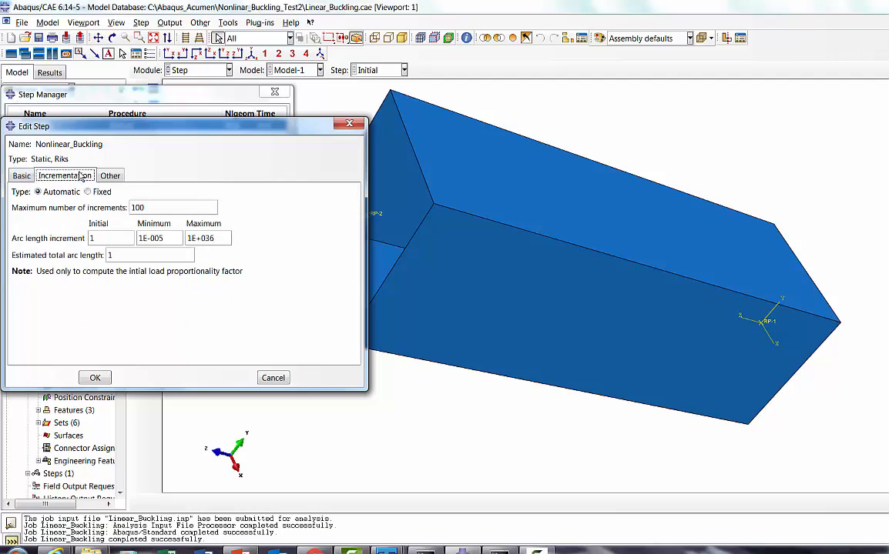
{"action": "double_click", "coordinate": [89, 238]}
{"action": "type", "text": "0.0"}
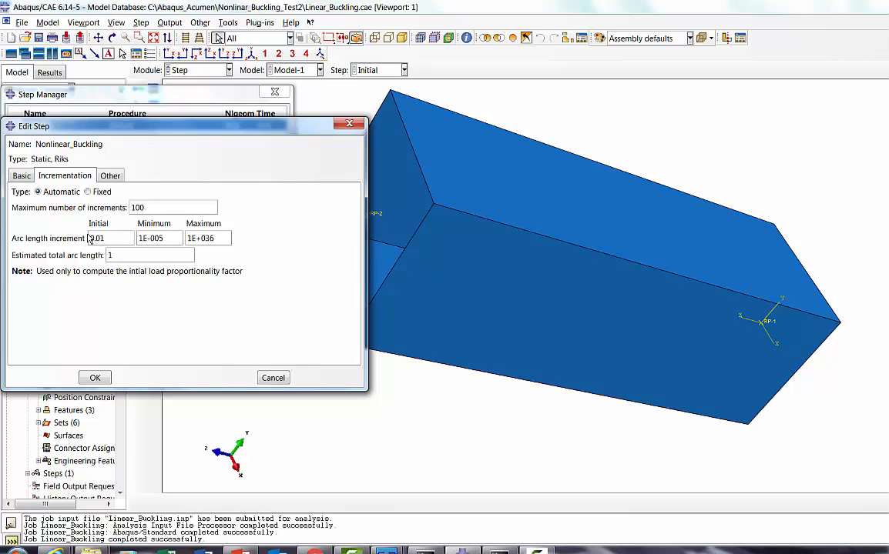
{"action": "left_click_drag", "start_coordinate": [216, 239], "coordinate": [182, 232]}
{"action": "type", "text": "1.0"}
{"action": "left_click", "coordinate": [93, 378]}
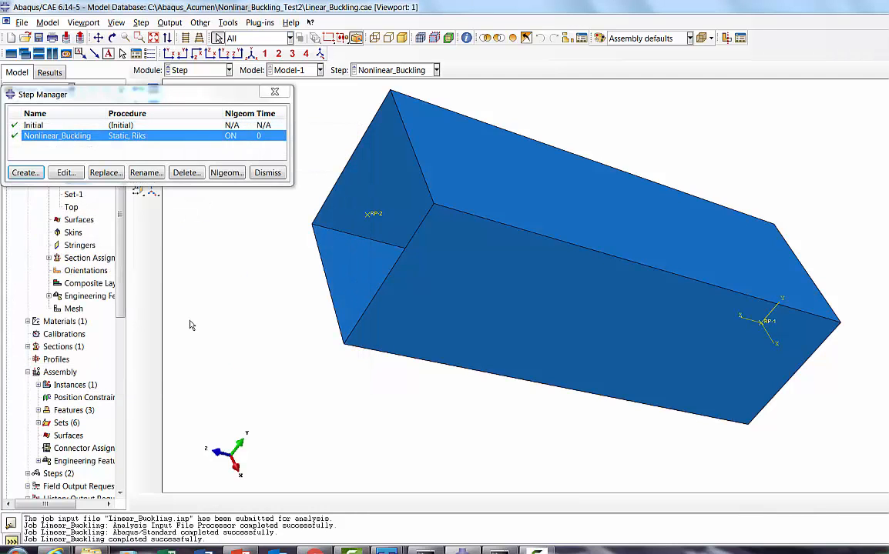
{"action": "left_click", "coordinate": [269, 173]}
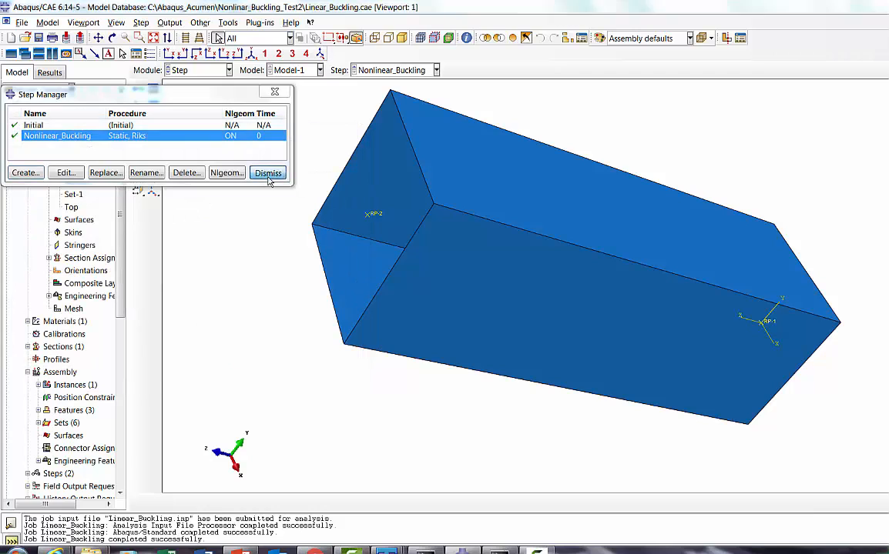
Step: Create a concentrated force load in the Nonlinear_Buckling step and apply it to reference point RP-2
{"action": "left_click", "coordinate": [193, 71]}
{"action": "left_click", "coordinate": [182, 146]}
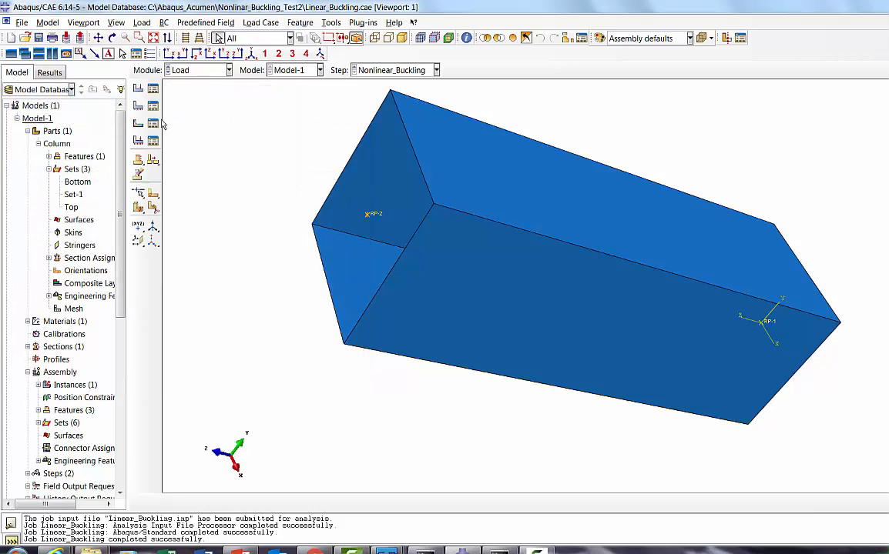
{"action": "left_click", "coordinate": [153, 90]}
{"action": "left_click", "coordinate": [35, 285]}
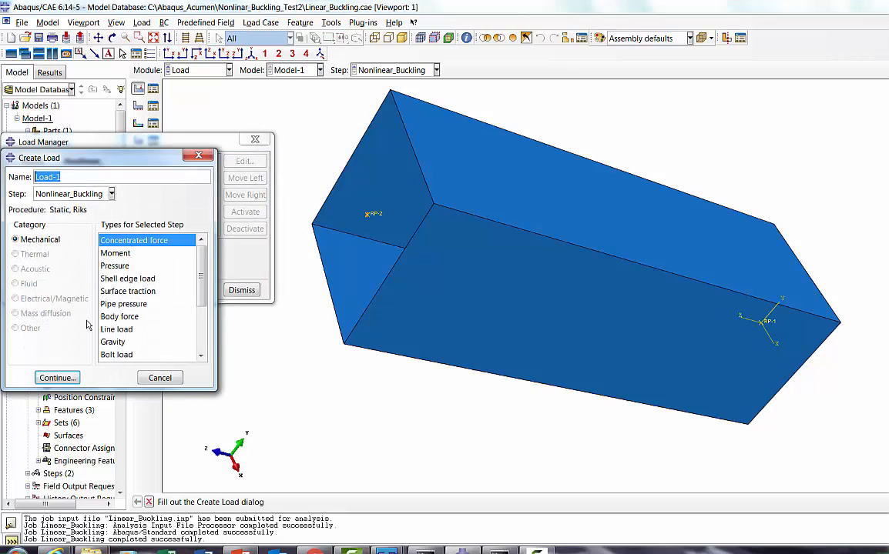
{"action": "left_click", "coordinate": [57, 378]}
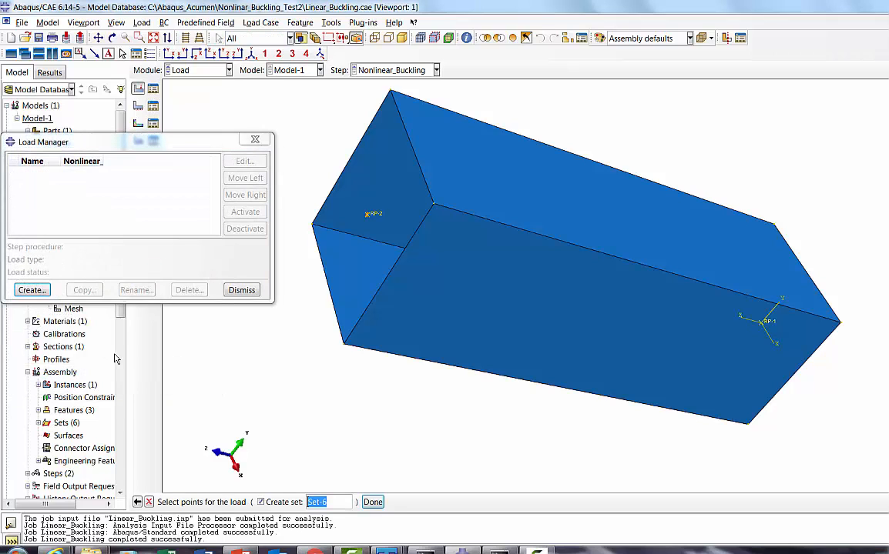
{"action": "left_click", "coordinate": [369, 217]}
{"action": "left_click", "coordinate": [373, 502]}
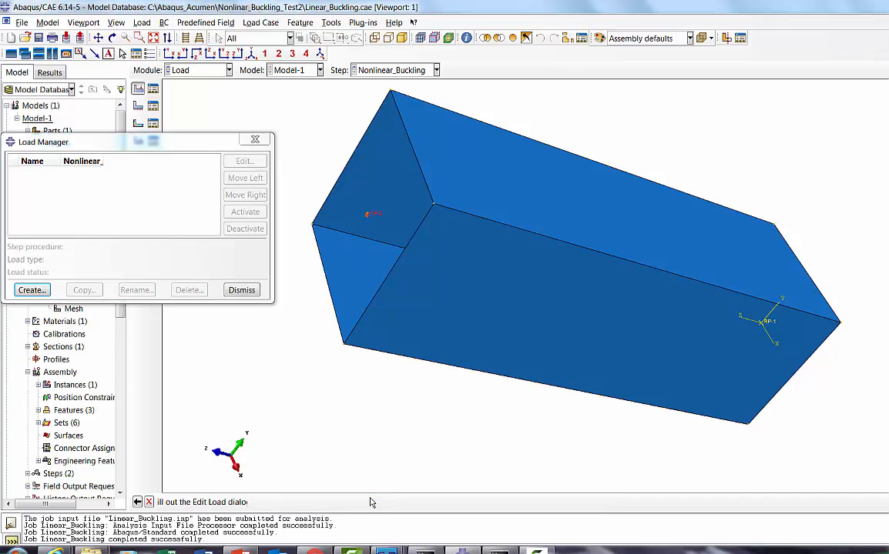
Step: Set the load components to CF1 0, CF2 0 and CF3 -100000, and save the load
{"action": "type", "text": "0"}
{"action": "left_click", "coordinate": [79, 305]}
{"action": "type", "text": "0"}
{"action": "left_click", "coordinate": [77, 321]}
{"action": "type", "text": "-10000"}
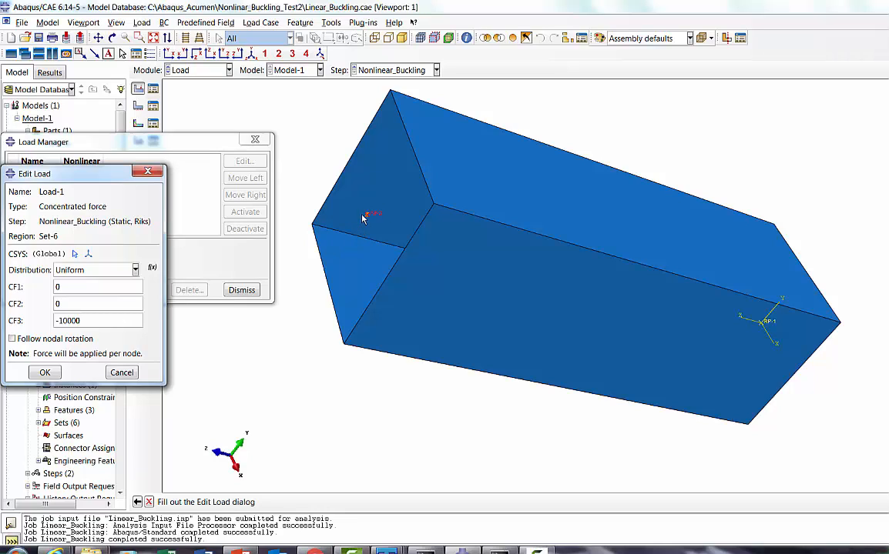
{"action": "left_click_drag", "start_coordinate": [63, 321], "coordinate": [60, 321]}
{"action": "left_click", "coordinate": [102, 319]}
{"action": "left_click_drag", "start_coordinate": [71, 320], "coordinate": [88, 320]}
{"action": "left_click", "coordinate": [90, 321]}
{"action": "left_click", "coordinate": [48, 374]}
{"action": "left_click", "coordinate": [237, 297]}
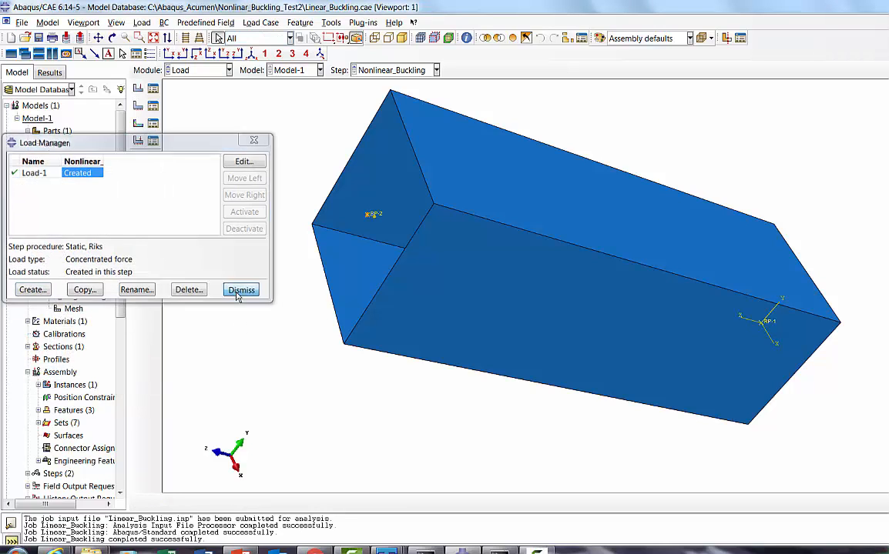
Step: Create a full analysis job named Nonlinear_Buckling from Model-1 with the default settings
{"action": "left_click", "coordinate": [196, 71]}
{"action": "left_click", "coordinate": [171, 167]}
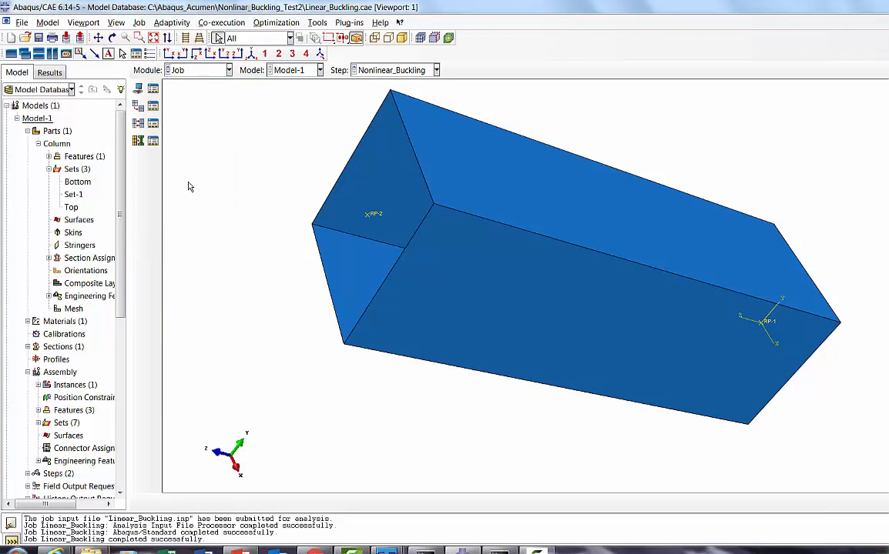
{"action": "left_click", "coordinate": [153, 89]}
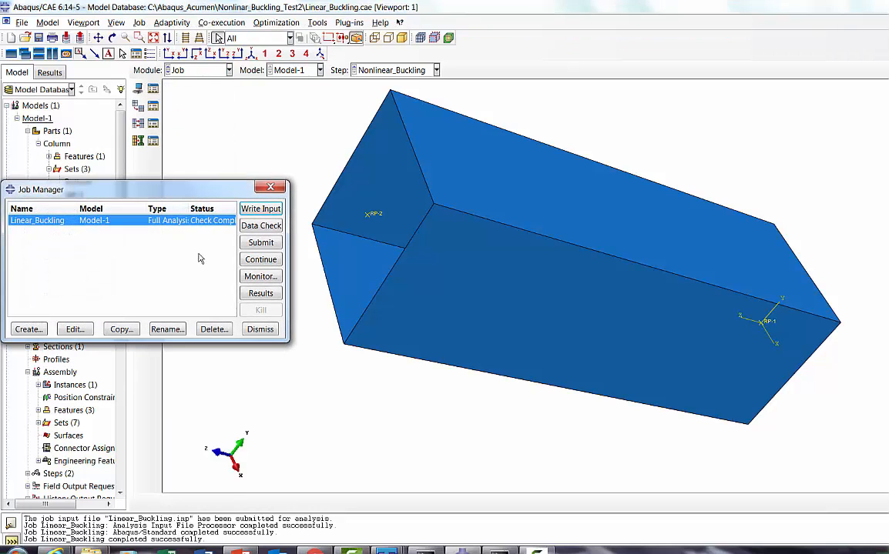
{"action": "left_click", "coordinate": [31, 329]}
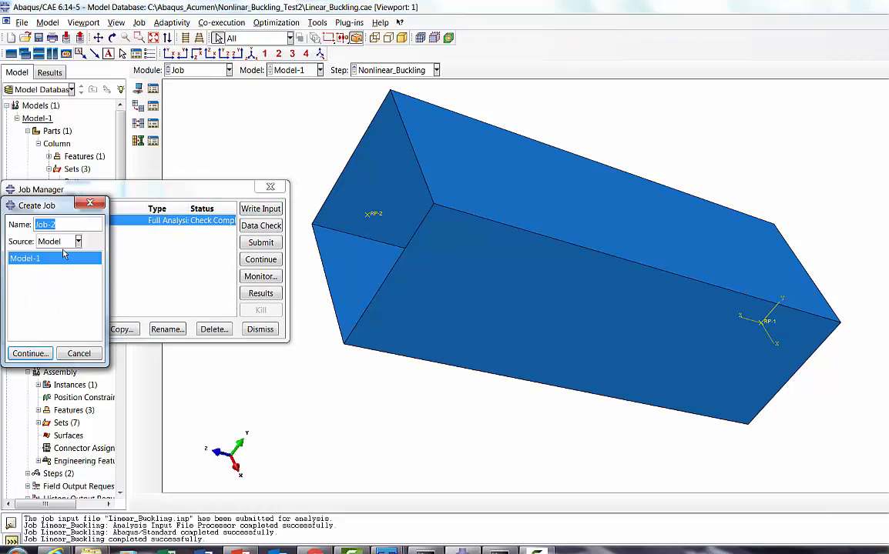
{"action": "type", "text": "Nonlinear_N"}
{"action": "key", "text": "BackSpace"}
{"action": "key", "text": "BackSpace"}
{"action": "type", "text": "_Buckling"}
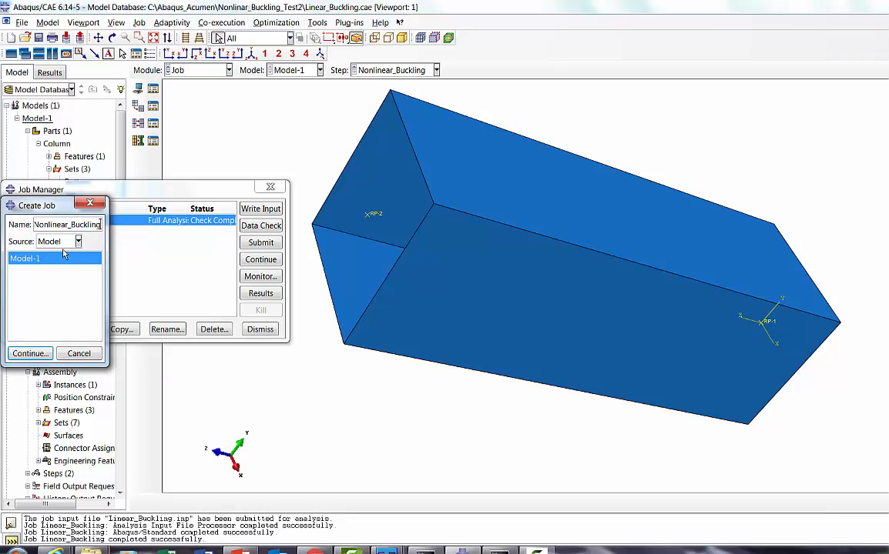
{"action": "left_click", "coordinate": [30, 354]}
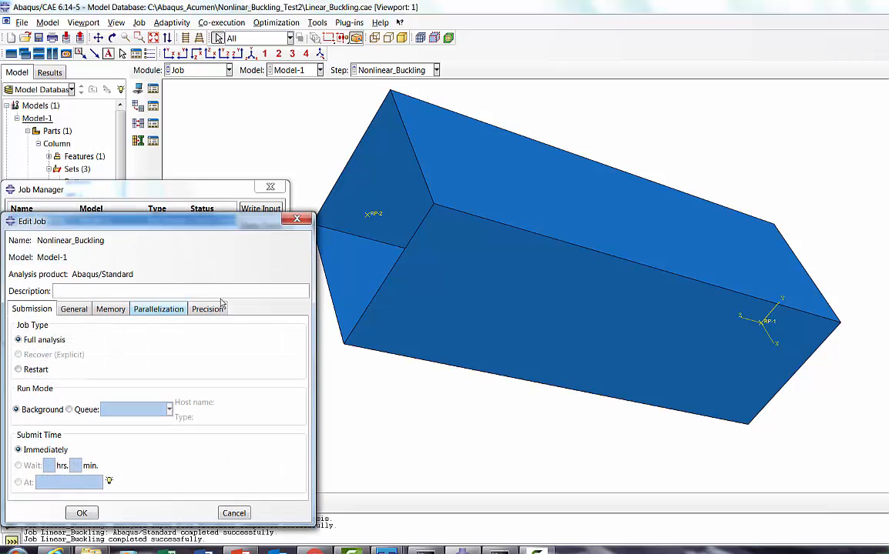
{"action": "left_click", "coordinate": [92, 513]}
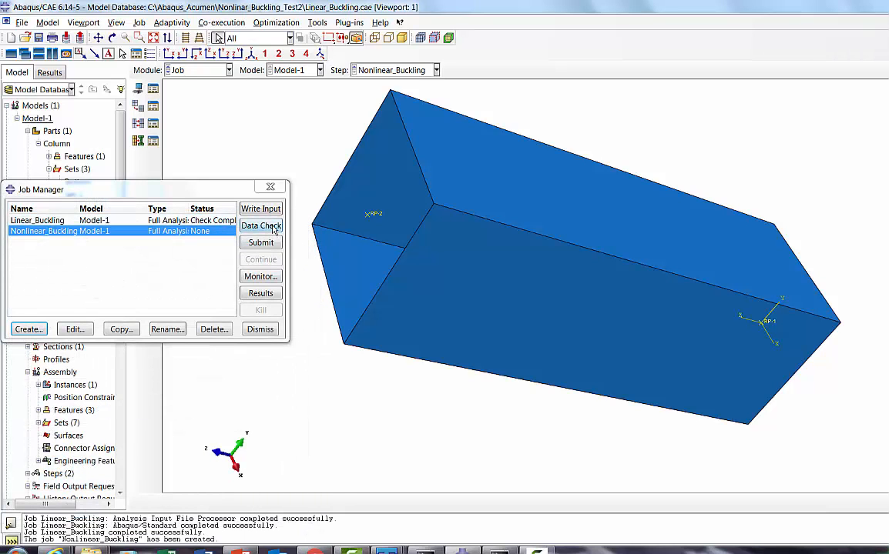
Step: Run a data check on the Nonlinear_Buckling job and consult the imperfection stage on the PowerPoint workflow slide
{"action": "left_click", "coordinate": [271, 226]}
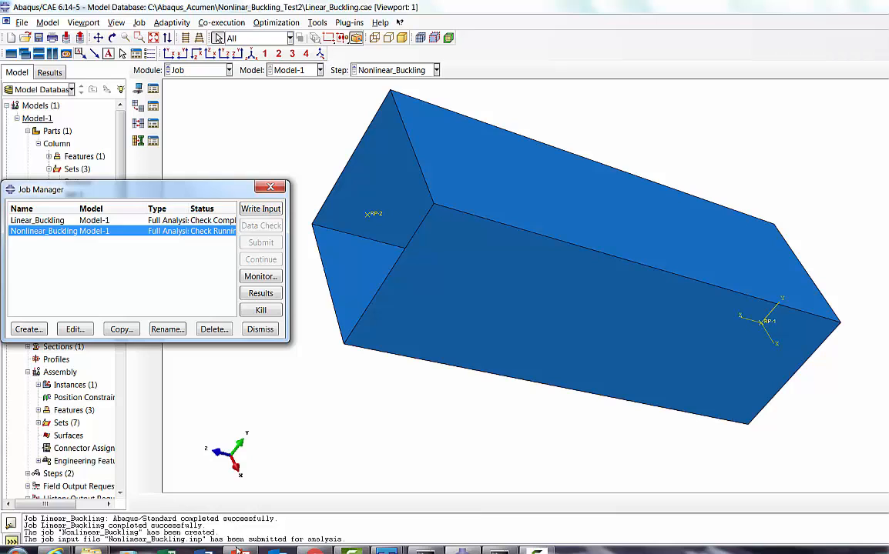
{"action": "left_click", "coordinate": [365, 531]}
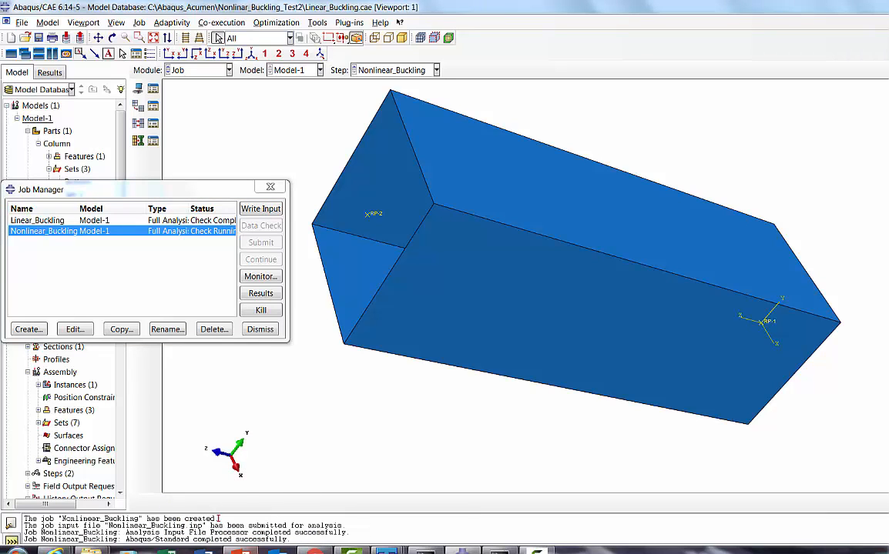
{"action": "left_click", "coordinate": [242, 551]}
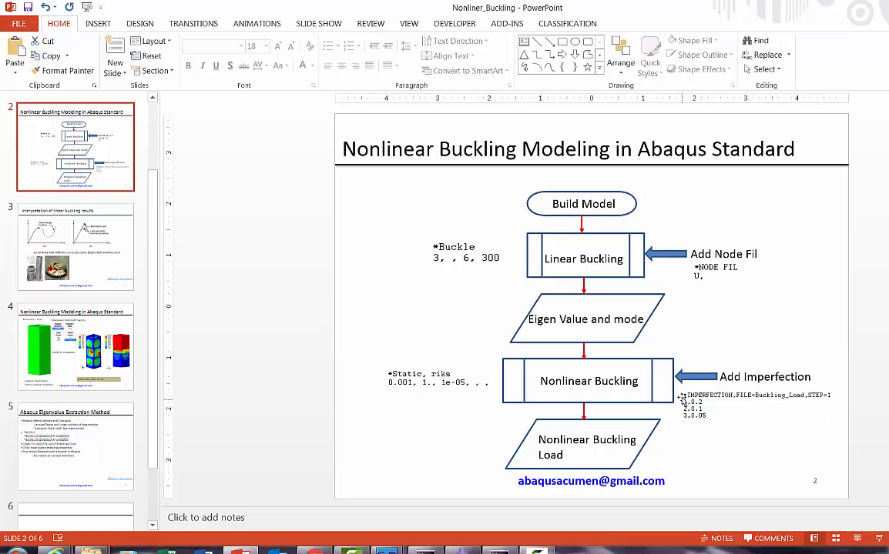
{"action": "left_click", "coordinate": [463, 550]}
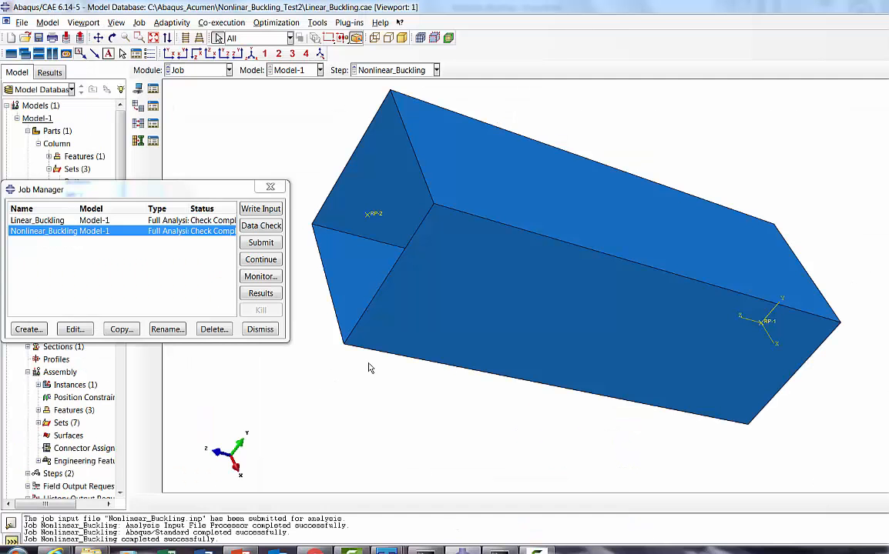
{"action": "left_click", "coordinate": [261, 329]}
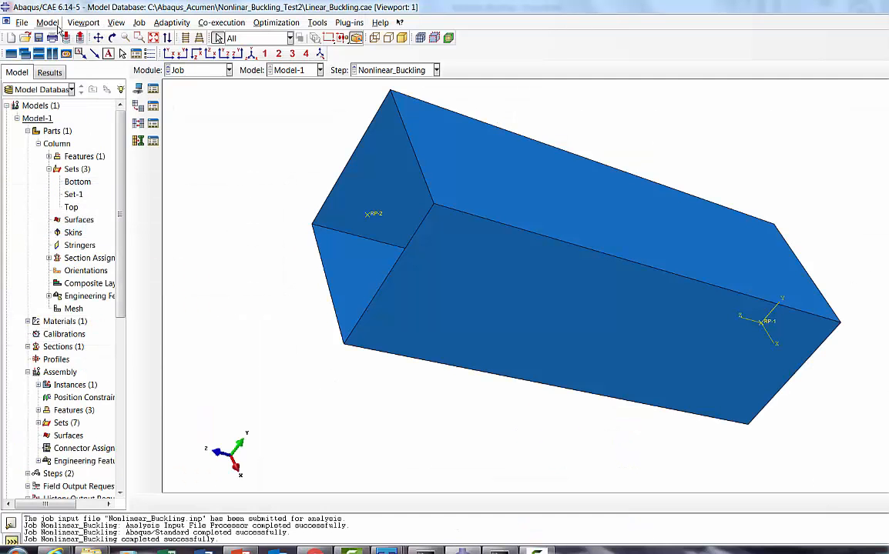
Step: Review Model-1's keywords for the boundary conditions, Riks step, load and output requests, leaving them unedited
{"action": "left_click", "coordinate": [53, 23]}
{"action": "mouse_move", "coordinate": [85, 102]}
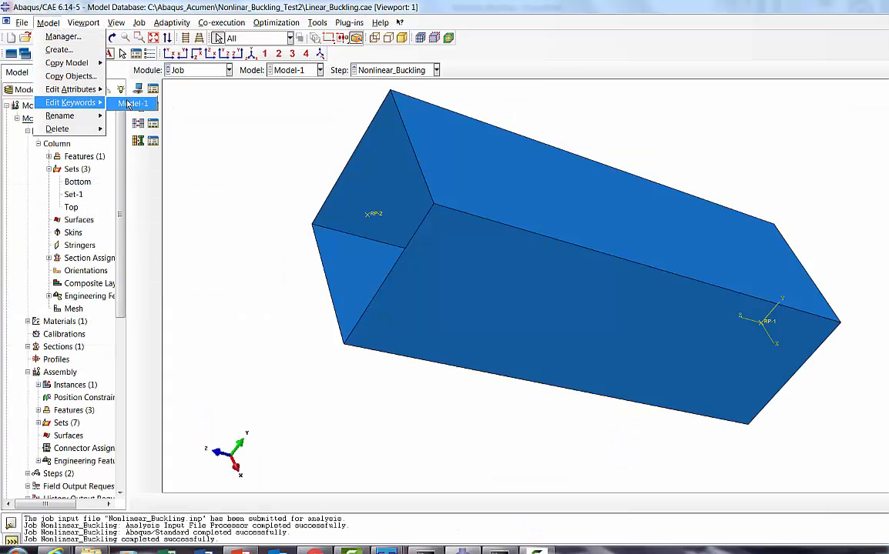
{"action": "left_click", "coordinate": [123, 103]}
{"action": "left_click", "coordinate": [287, 324]}
{"action": "left_click_drag", "start_coordinate": [286, 323], "coordinate": [287, 387]}
{"action": "left_click", "coordinate": [64, 301]}
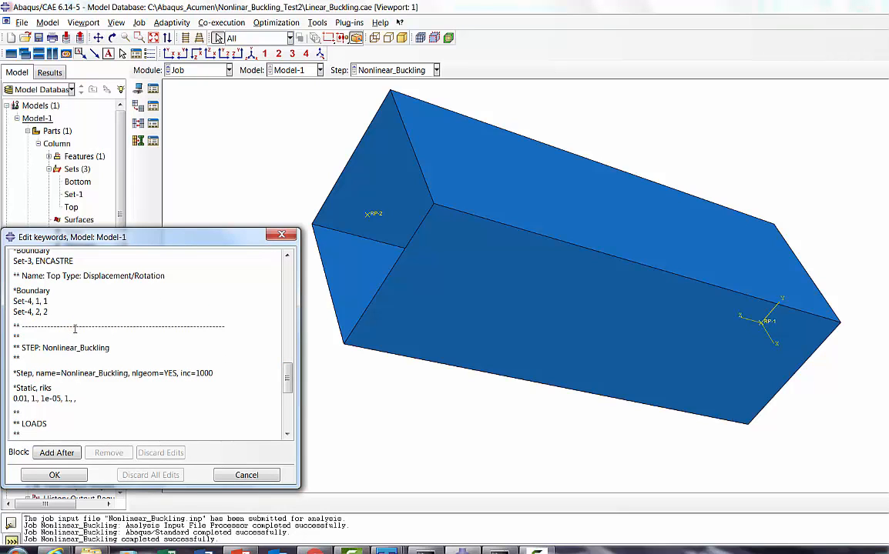
{"action": "scroll", "coordinate": [71, 327], "scroll_direction": "down", "scroll_amount": 5}
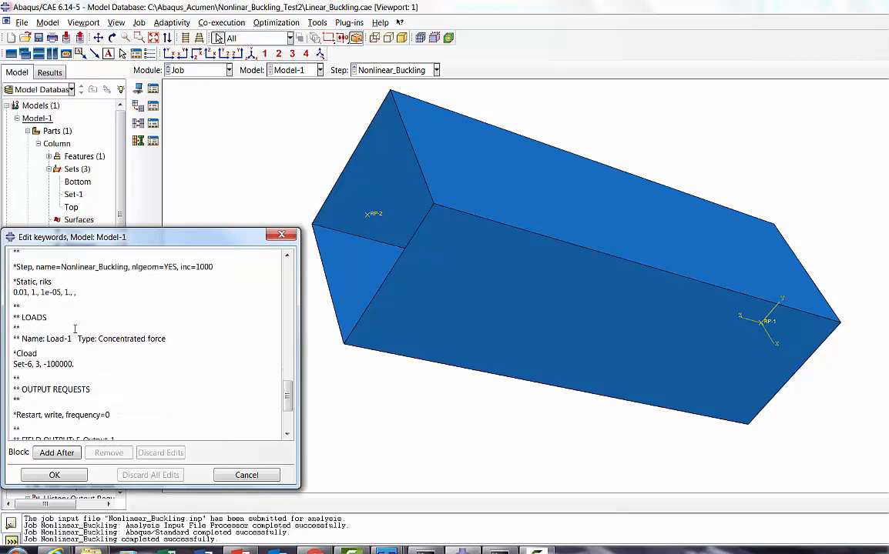
{"action": "scroll", "coordinate": [89, 328], "scroll_direction": "down", "scroll_amount": 3}
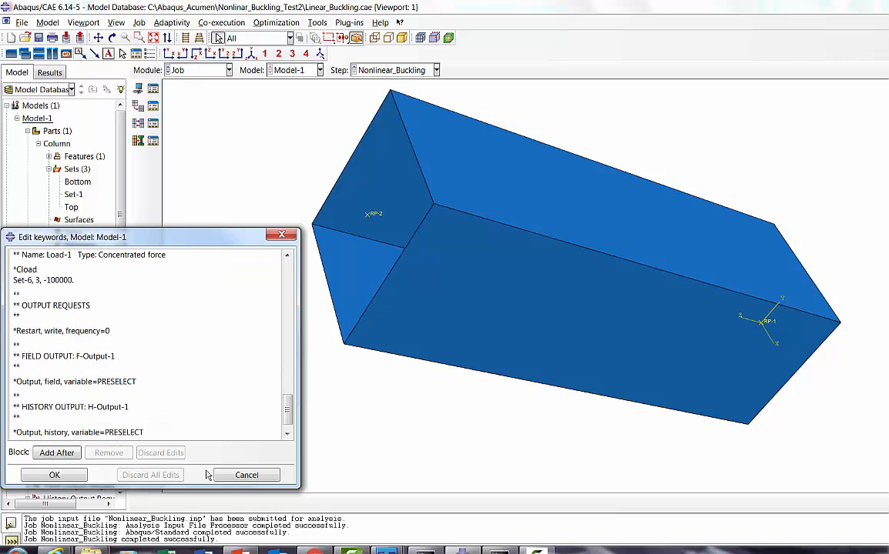
{"action": "left_click", "coordinate": [245, 475]}
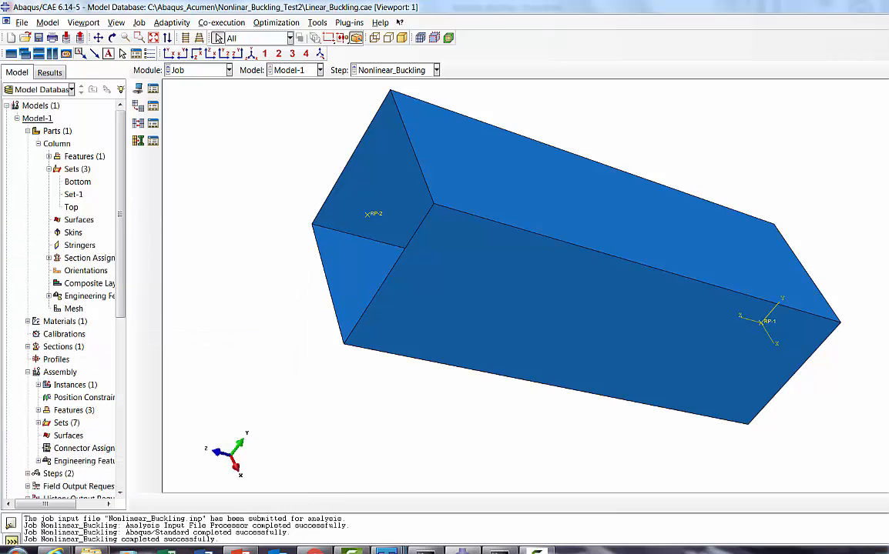
Step: Open the Nonlinear_Buckling INP file from the Nonlinar_Buckling_Test2 folder in TextPad
{"action": "mouse_move", "coordinate": [91, 551]}
{"action": "left_click", "coordinate": [142, 508]}
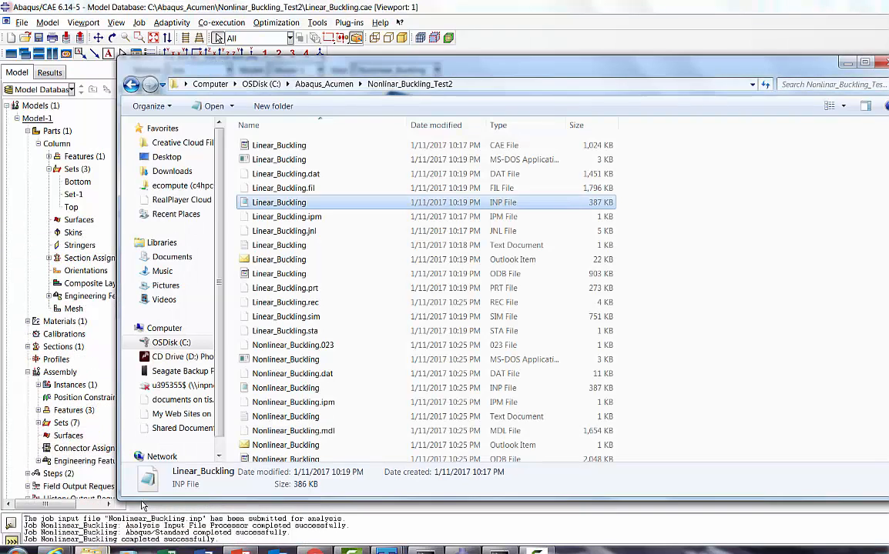
{"action": "left_click", "coordinate": [693, 327]}
{"action": "scroll", "coordinate": [694, 327], "scroll_direction": "down", "scroll_amount": 1}
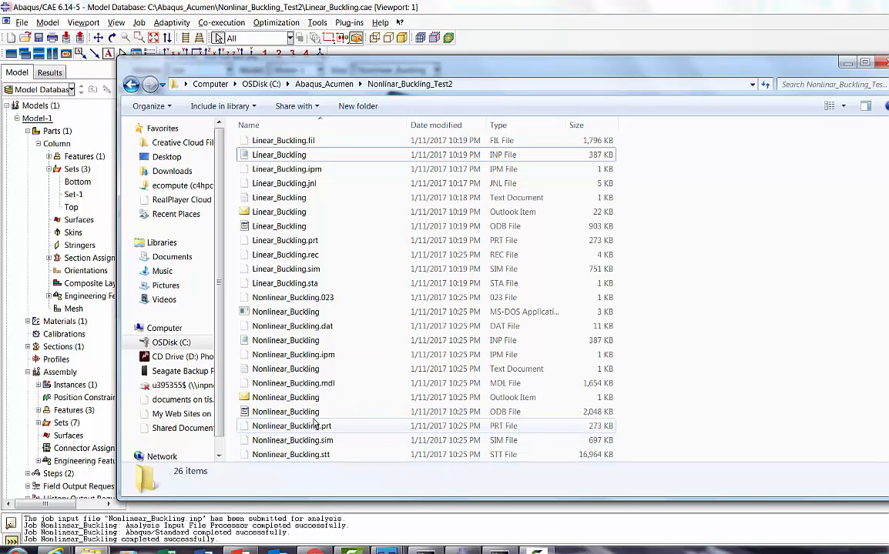
{"action": "right_click", "coordinate": [295, 341]}
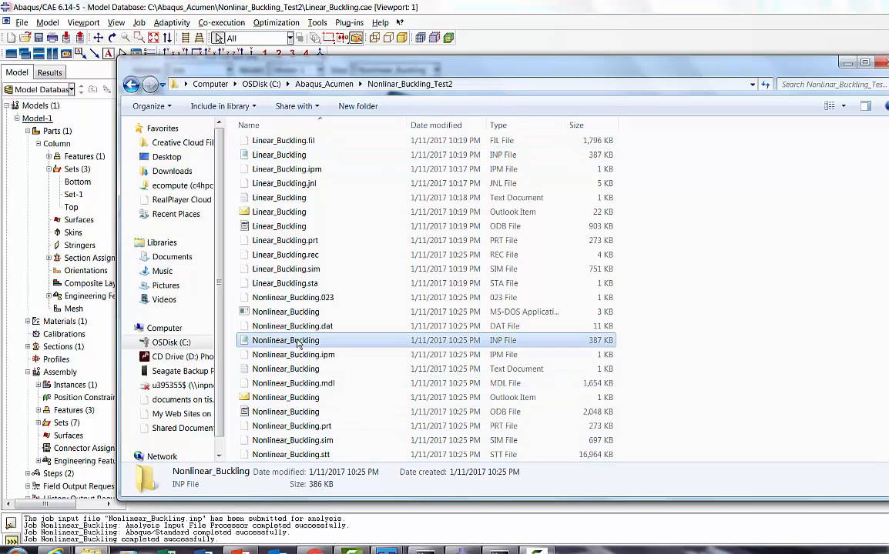
{"action": "mouse_move", "coordinate": [431, 242]}
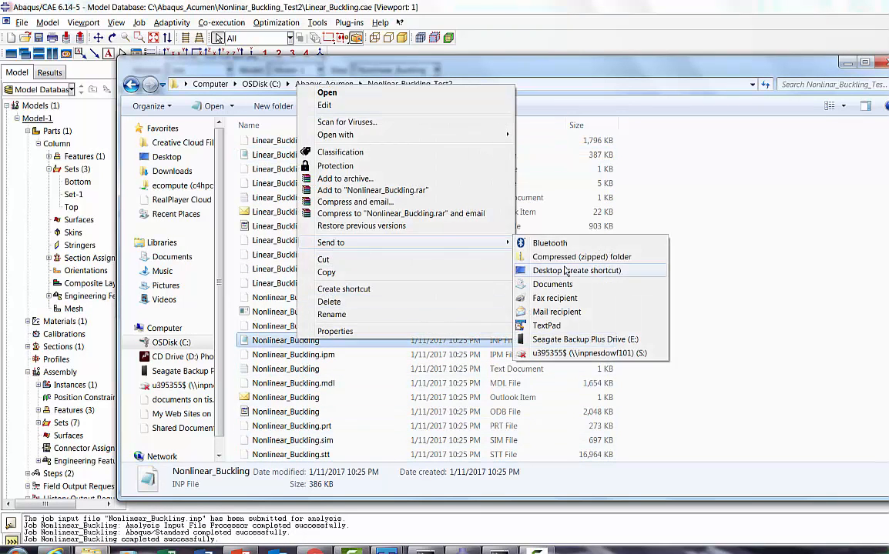
{"action": "left_click", "coordinate": [555, 323]}
{"action": "left_click", "coordinate": [377, 166]}
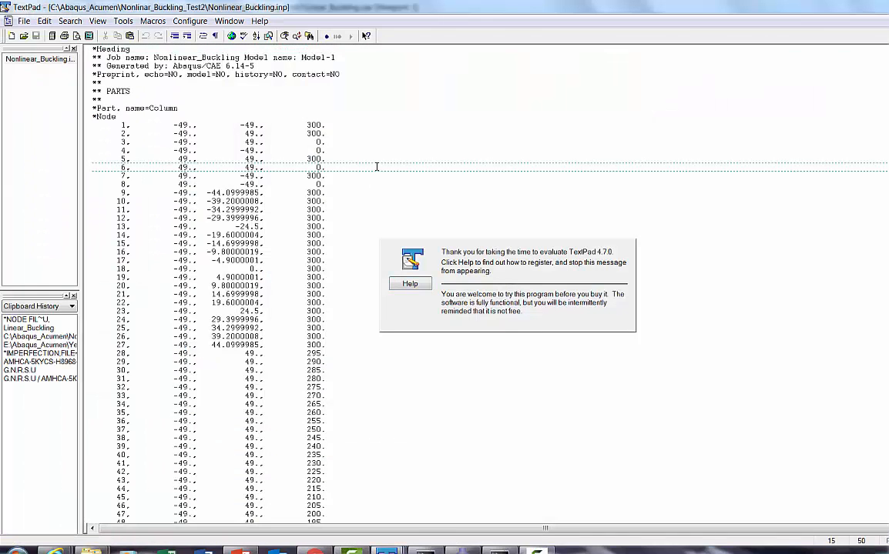
Step: Check the Cload and Riks data near the file's end, and insert an empty line after "Set-4, 2, 2"
{"action": "key", "text": "ctrl+End"}
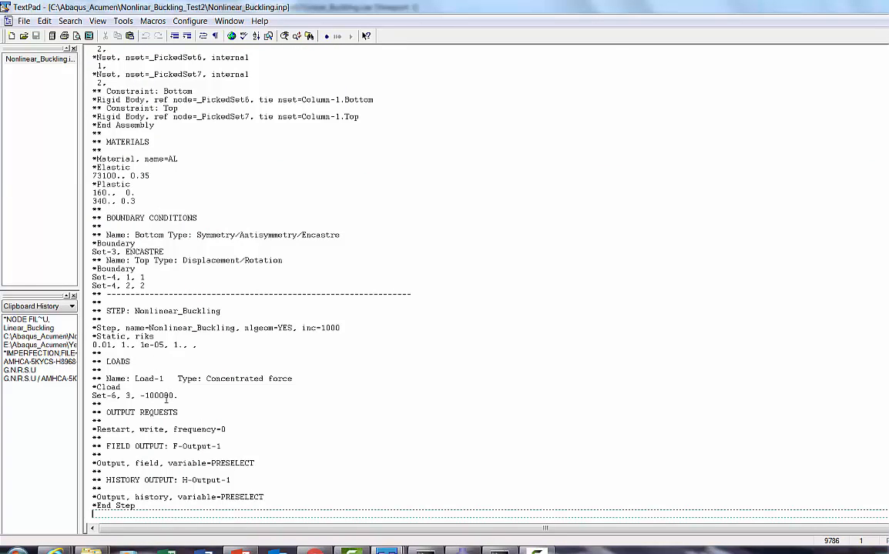
{"action": "left_click_drag", "start_coordinate": [159, 395], "coordinate": [175, 396]}
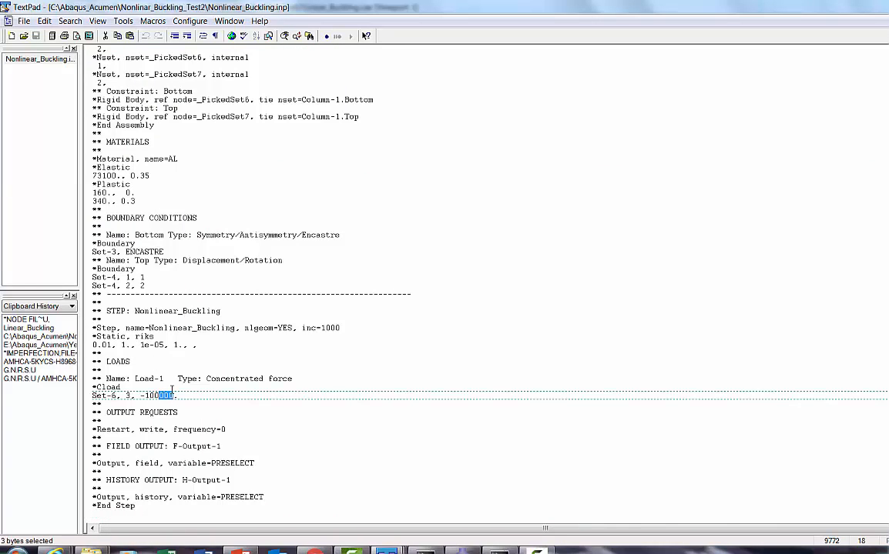
{"action": "left_click_drag", "start_coordinate": [135, 336], "coordinate": [92, 345]}
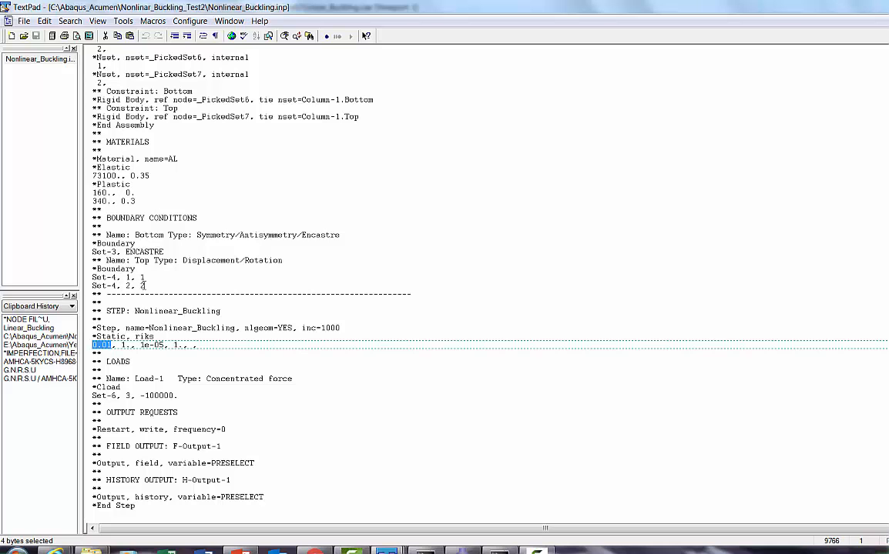
{"action": "left_click", "coordinate": [146, 286]}
{"action": "key", "text": "Return"}
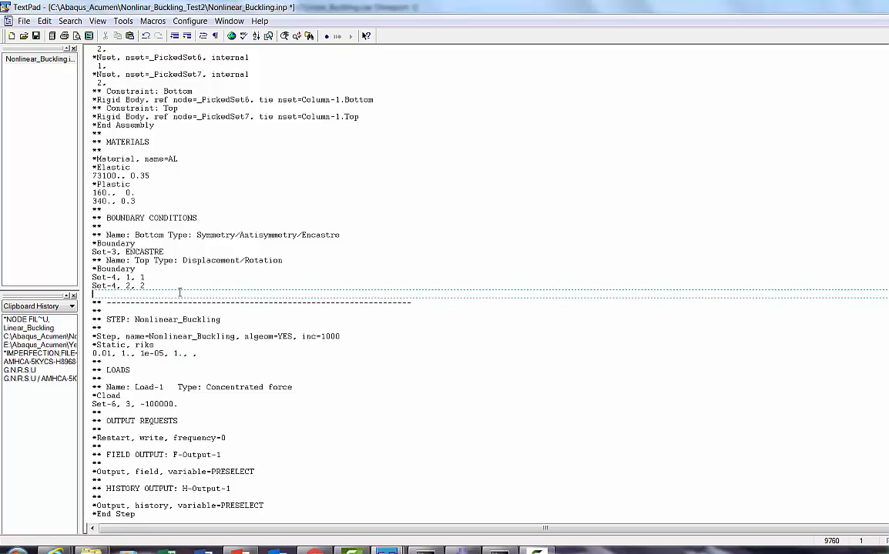
Step: Copy the *IMPERFECTION block with its three mode lines from Document2 into the empty line after "Set-4, 2, 2" in Nonlinear_Buckling.inp
{"action": "left_click", "coordinate": [386, 551]}
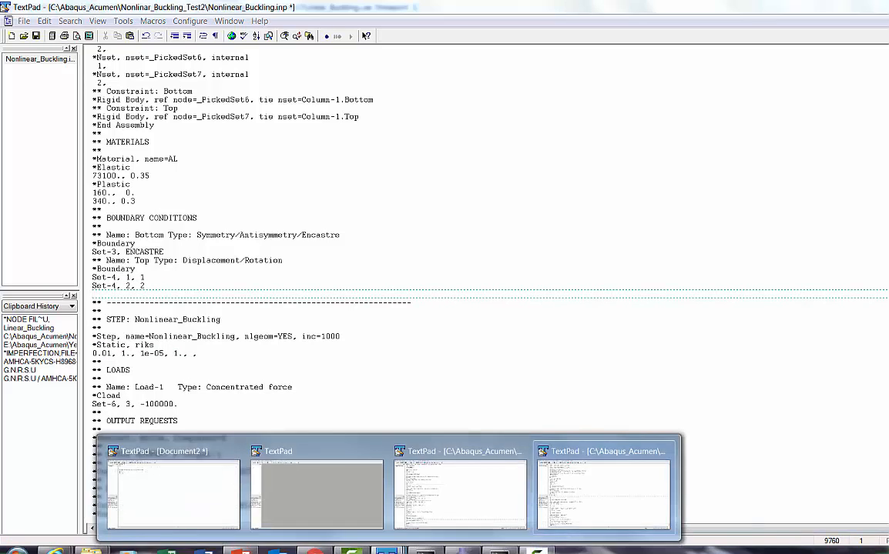
{"action": "left_click", "coordinate": [439, 508]}
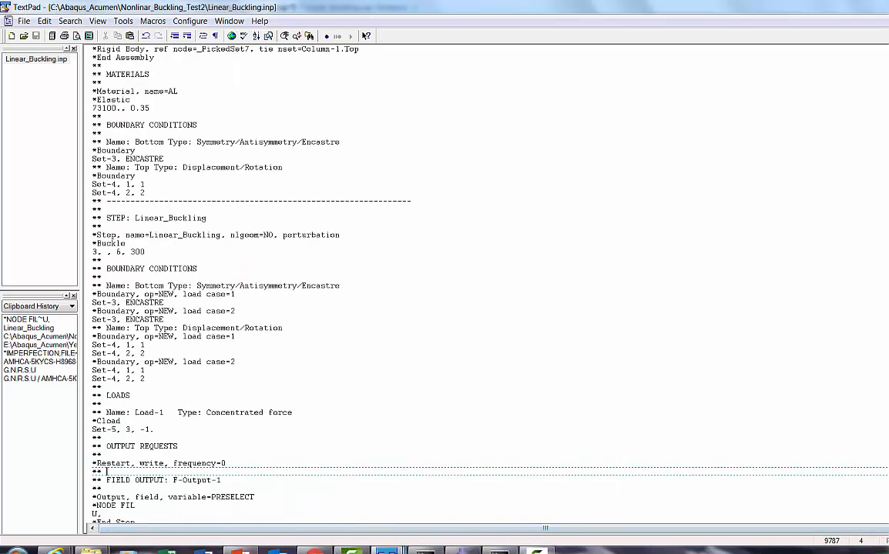
{"action": "left_click", "coordinate": [387, 551]}
{"action": "left_click", "coordinate": [188, 443]}
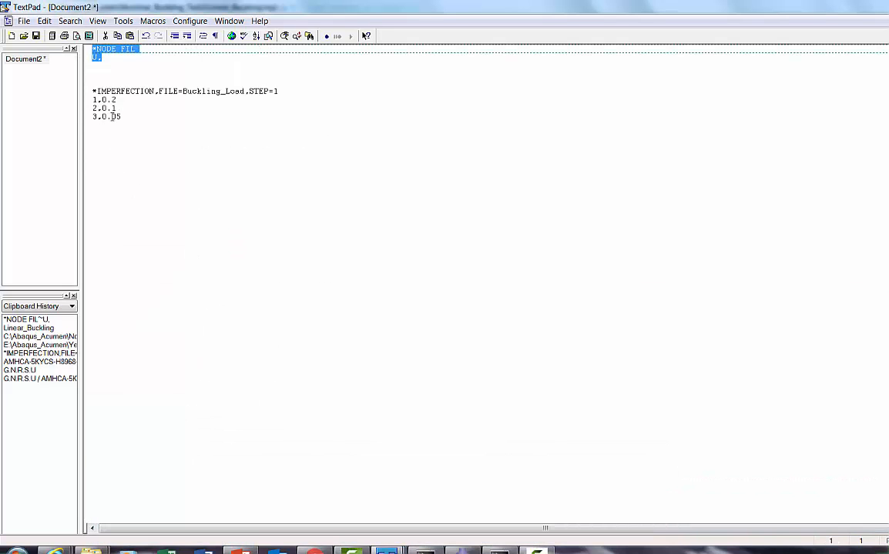
{"action": "left_click_drag", "start_coordinate": [118, 117], "coordinate": [96, 91]}
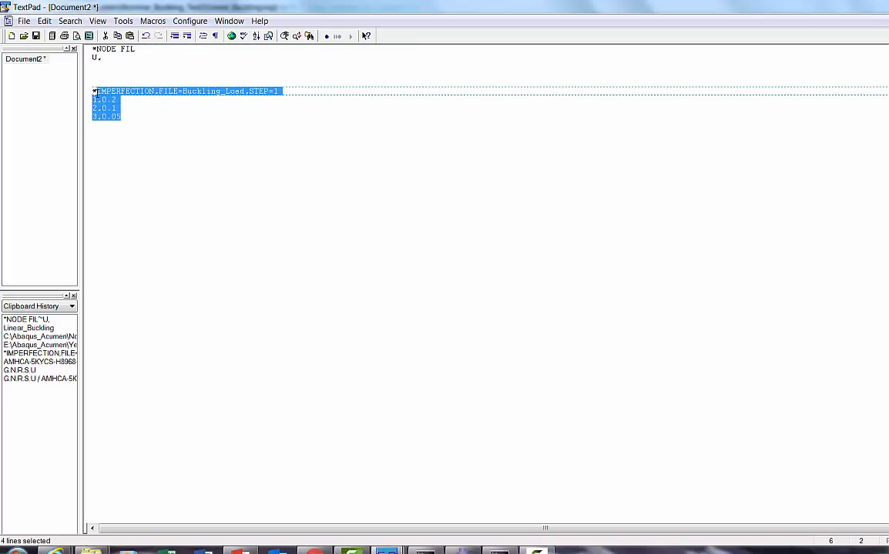
{"action": "right_click", "coordinate": [100, 93]}
{"action": "left_click", "coordinate": [129, 130]}
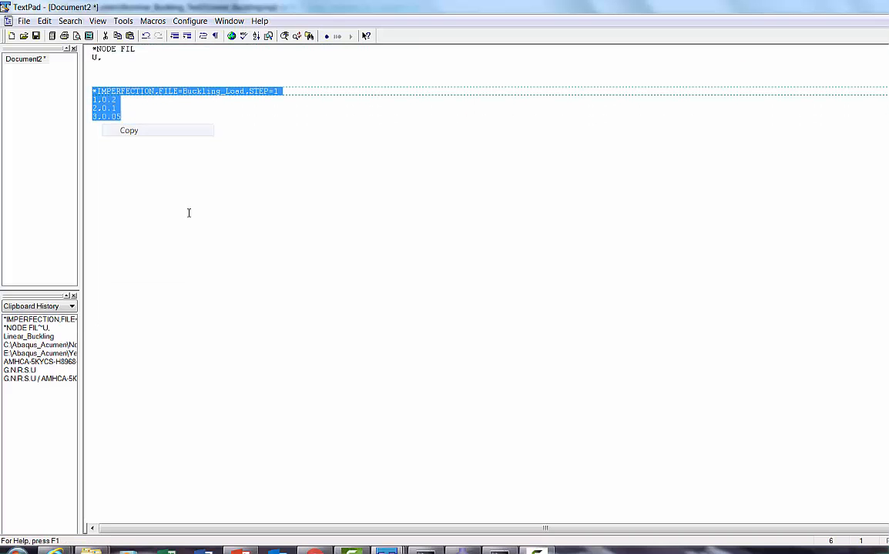
{"action": "left_click", "coordinate": [387, 552]}
{"action": "left_click", "coordinate": [596, 501]}
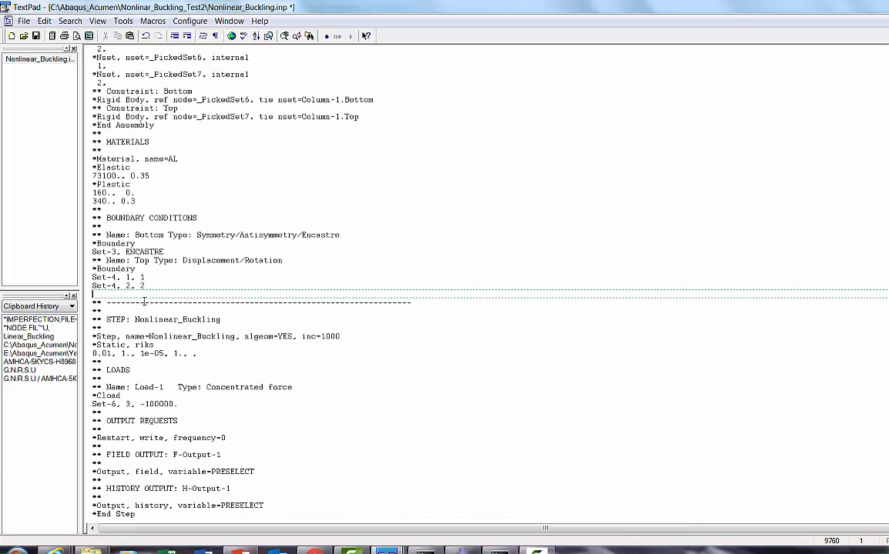
{"action": "key", "text": "ctrl+v"}
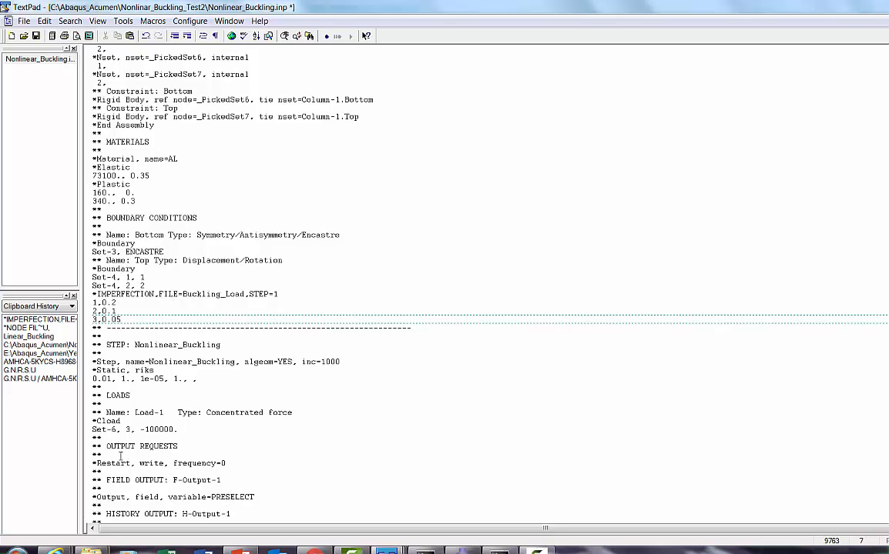
Step: Copy the Linear_Buckling INP file's name from the Nonlinar_Buckling_Test2 folder and use it as the FILE value in the *IMPERFECTION line
{"action": "mouse_move", "coordinate": [119, 541]}
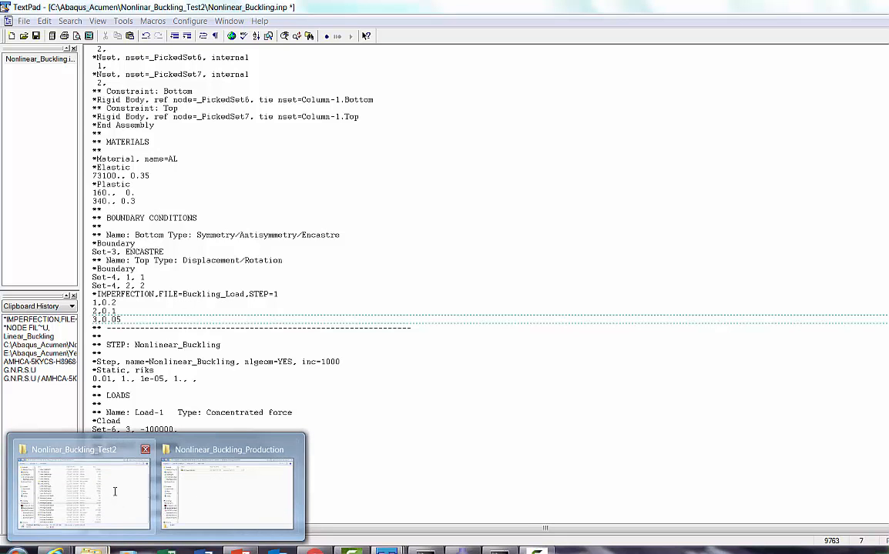
{"action": "left_click", "coordinate": [120, 505]}
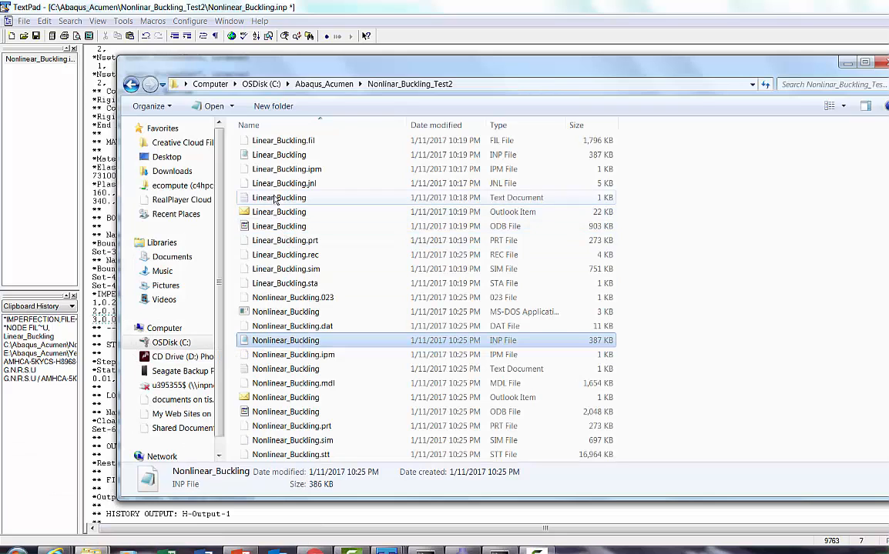
{"action": "right_click", "coordinate": [271, 160]}
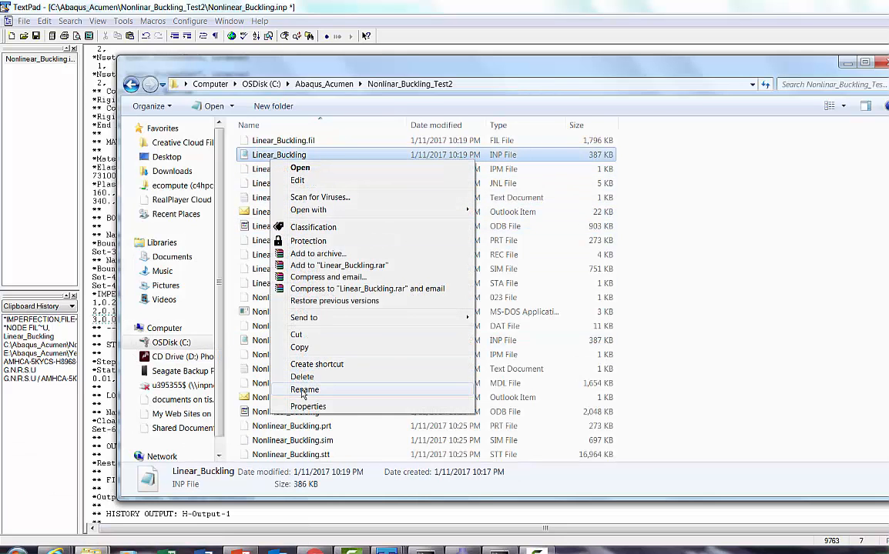
{"action": "left_click", "coordinate": [275, 389]}
{"action": "right_click", "coordinate": [275, 157]}
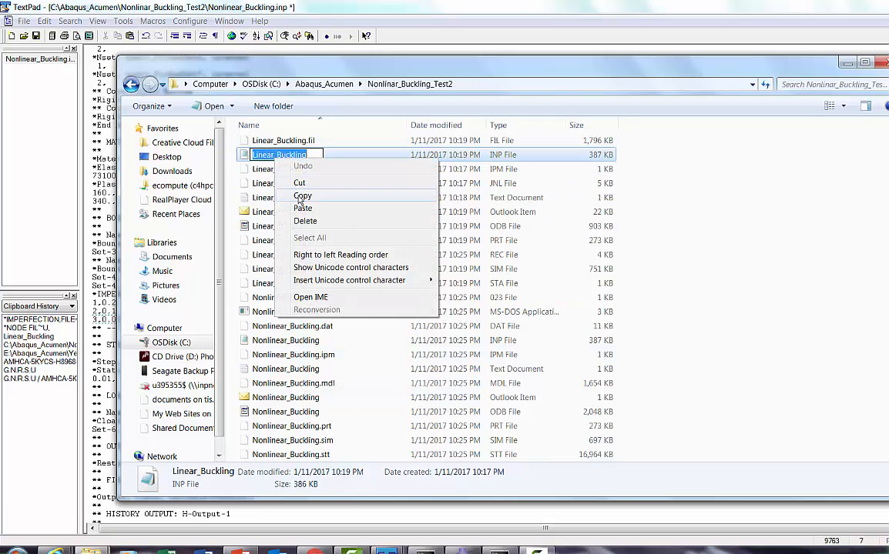
{"action": "left_click", "coordinate": [302, 196]}
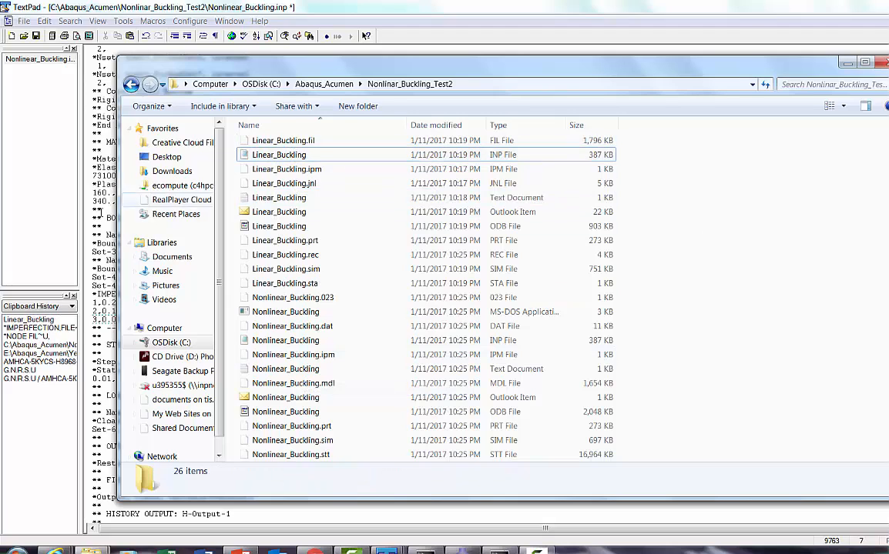
{"action": "left_click", "coordinate": [92, 225]}
{"action": "left_click_drag", "start_coordinate": [183, 294], "coordinate": [245, 294]}
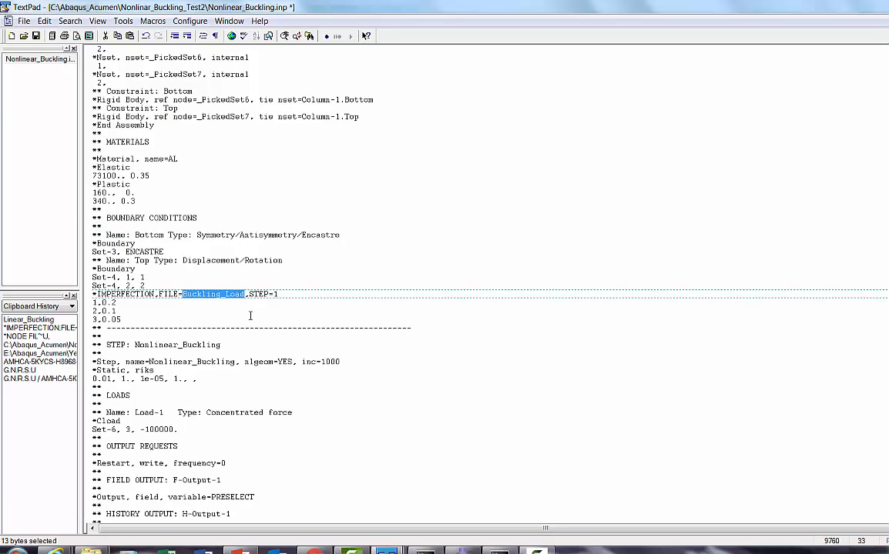
{"action": "key", "text": "ctrl+v"}
{"action": "left_click", "coordinate": [224, 311]}
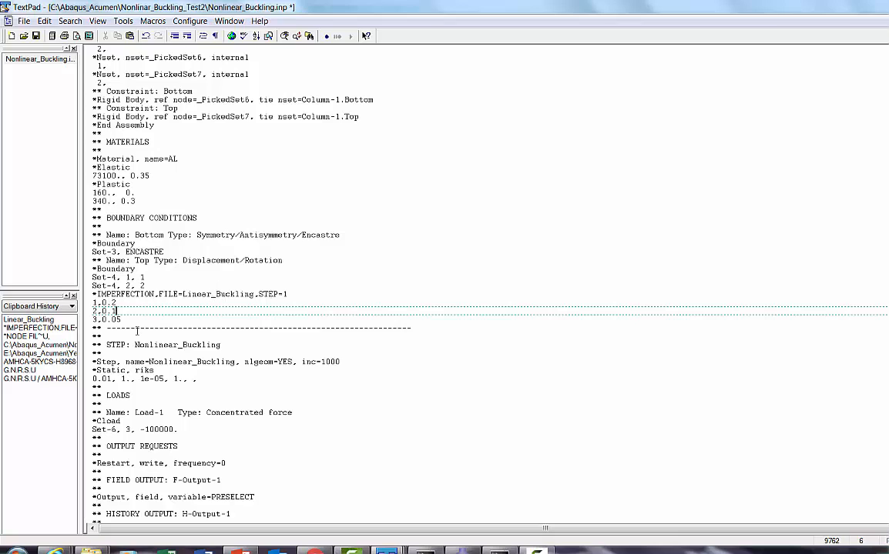
Step: Review the mode numbers and scale factors below the *IMPERFECTION line, and save the Nonlinear_Buckling input file
{"action": "double_click", "coordinate": [94, 303]}
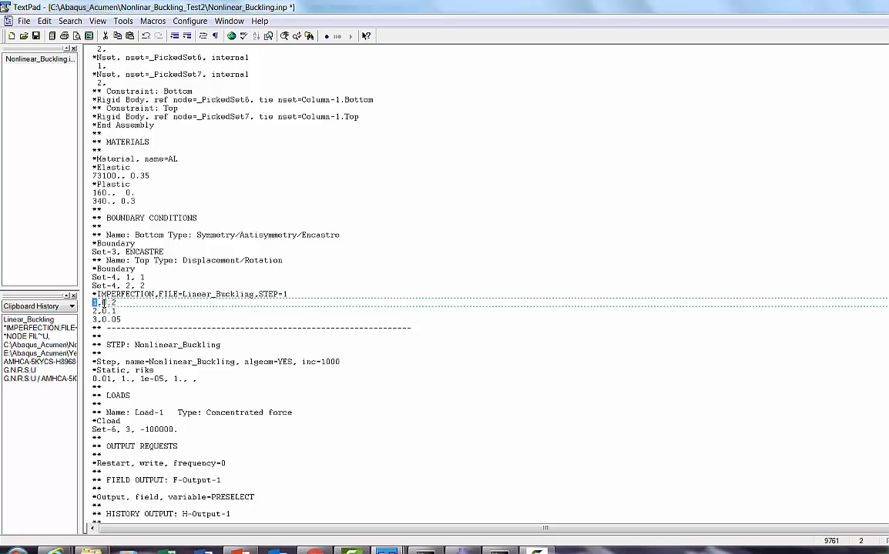
{"action": "left_click_drag", "start_coordinate": [101, 303], "coordinate": [115, 303]}
{"action": "left_click", "coordinate": [113, 305]}
{"action": "left_click_drag", "start_coordinate": [98, 312], "coordinate": [116, 311]}
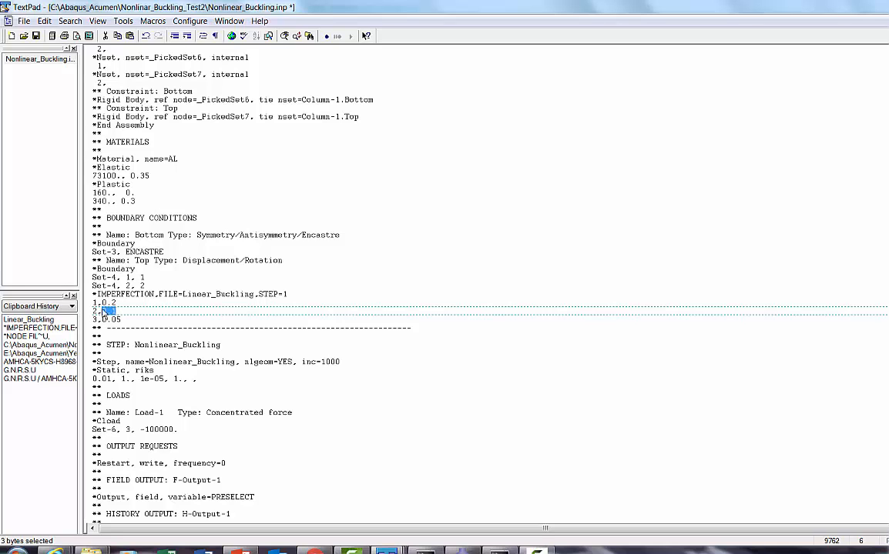
{"action": "left_click", "coordinate": [140, 321]}
{"action": "left_click_drag", "start_coordinate": [131, 320], "coordinate": [91, 294]}
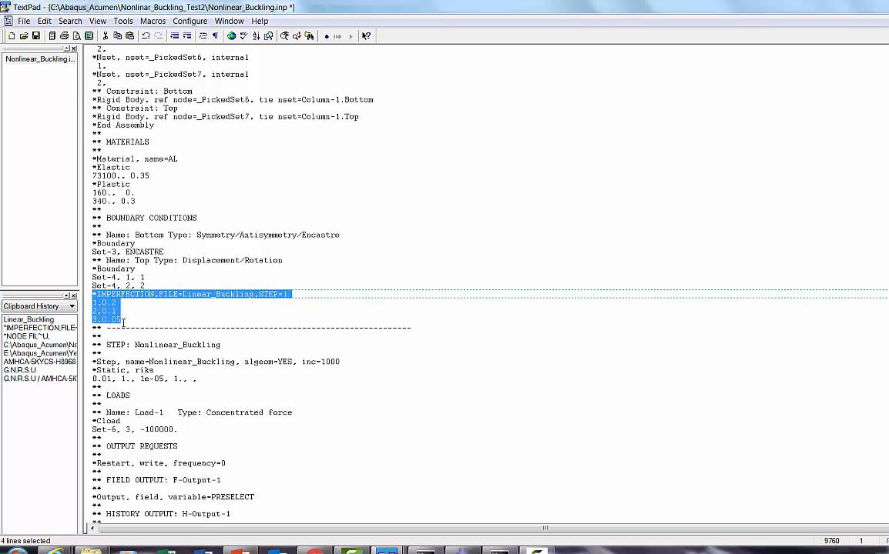
{"action": "left_click", "coordinate": [121, 318]}
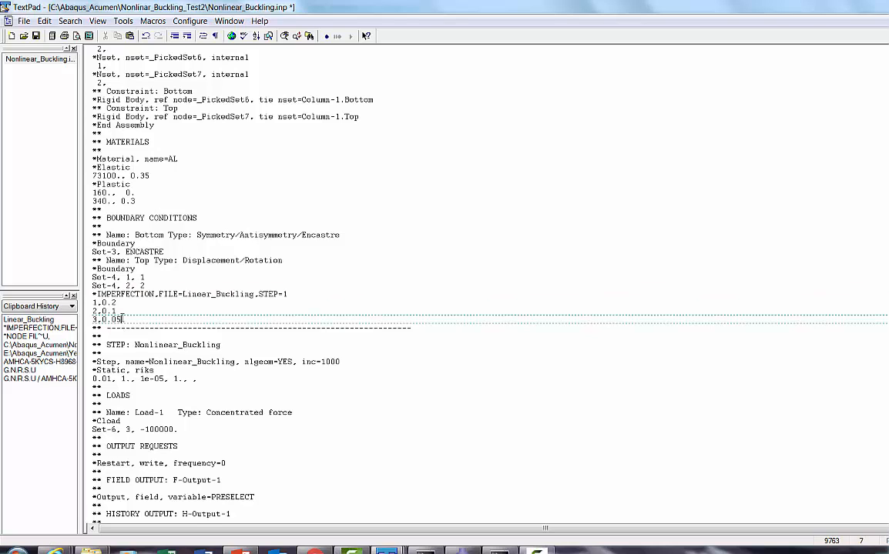
{"action": "left_click_drag", "start_coordinate": [116, 303], "coordinate": [91, 303]}
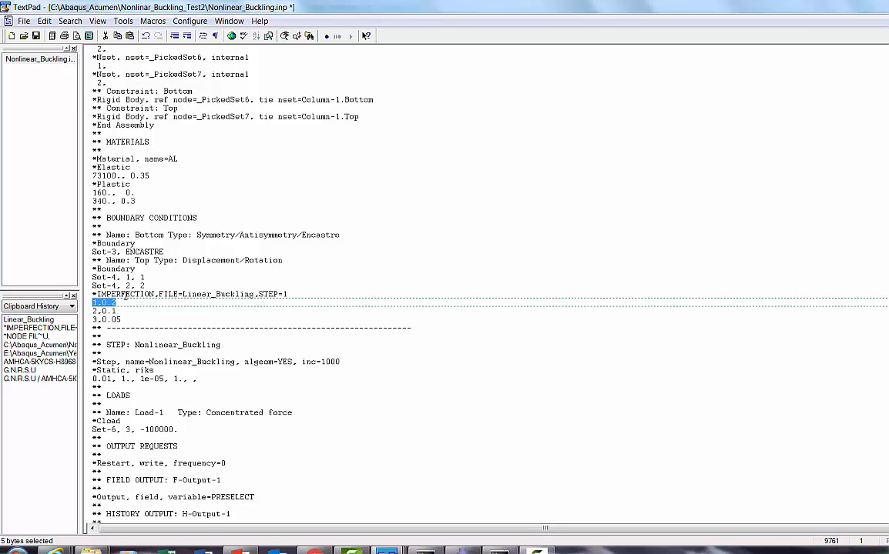
{"action": "left_click", "coordinate": [130, 303]}
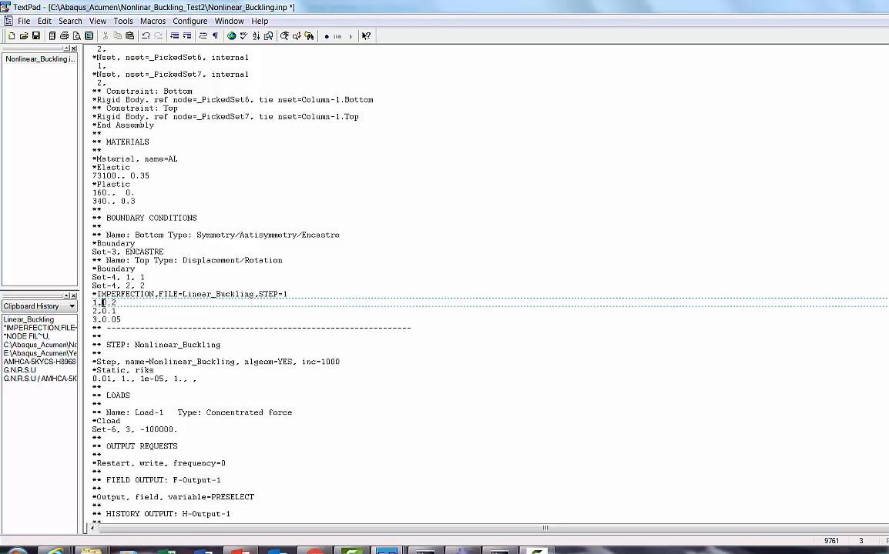
{"action": "left_click_drag", "start_coordinate": [103, 303], "coordinate": [116, 304]}
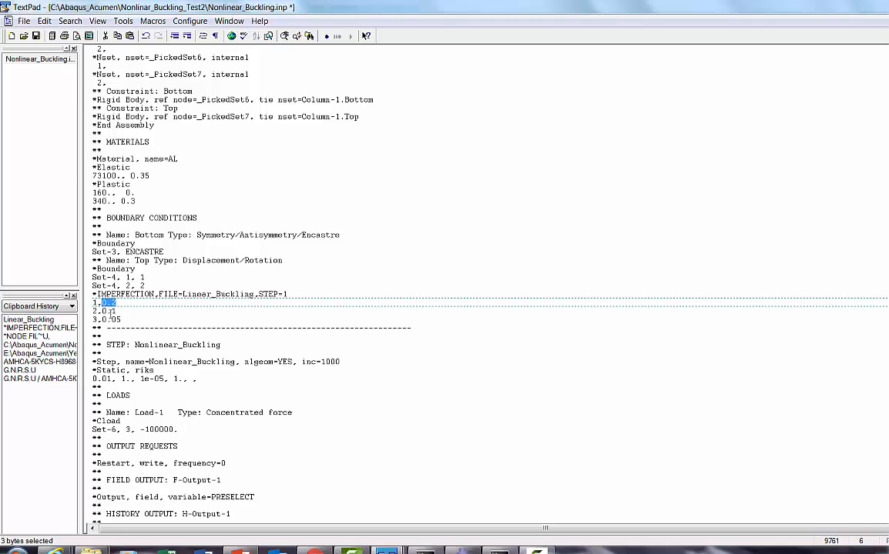
{"action": "left_click", "coordinate": [120, 319]}
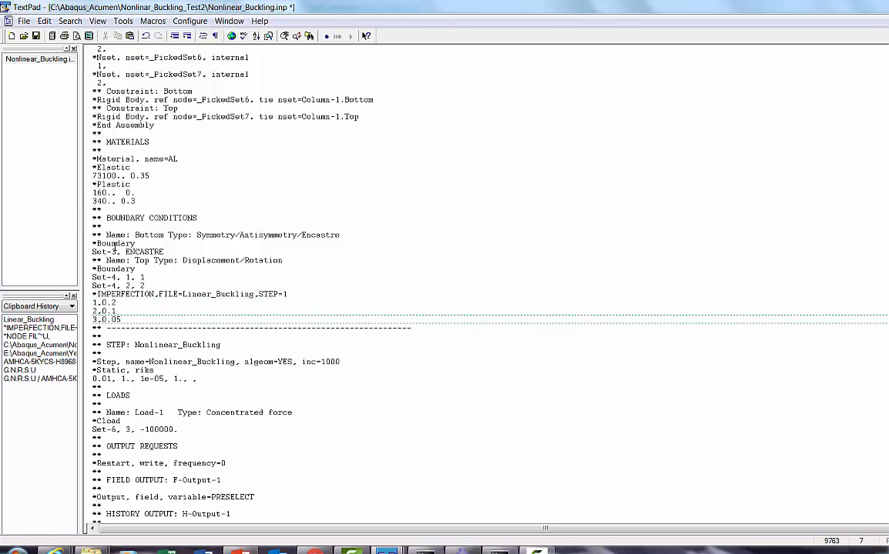
{"action": "left_click", "coordinate": [35, 36]}
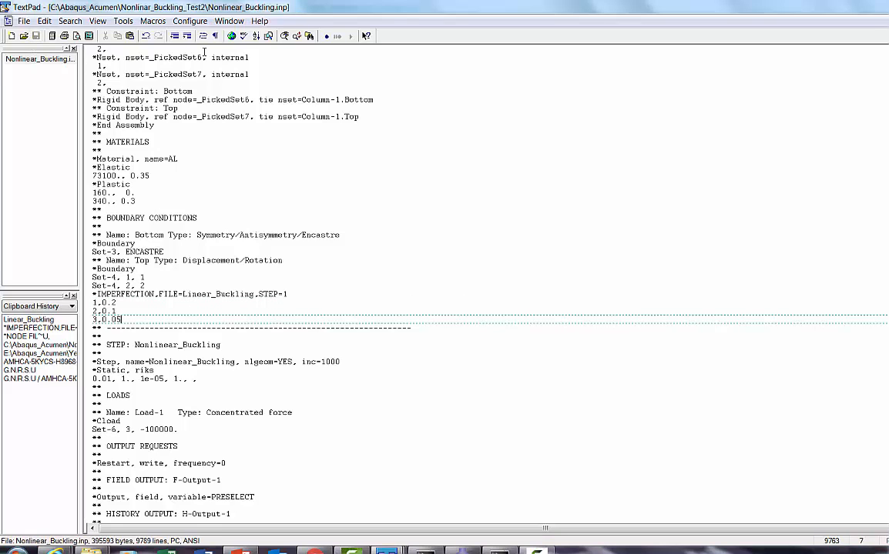
Step: Switch to the Abaqus Command window, move it clear of the text, and begin the job command with "abq614 j="
{"action": "left_click", "coordinate": [425, 550]}
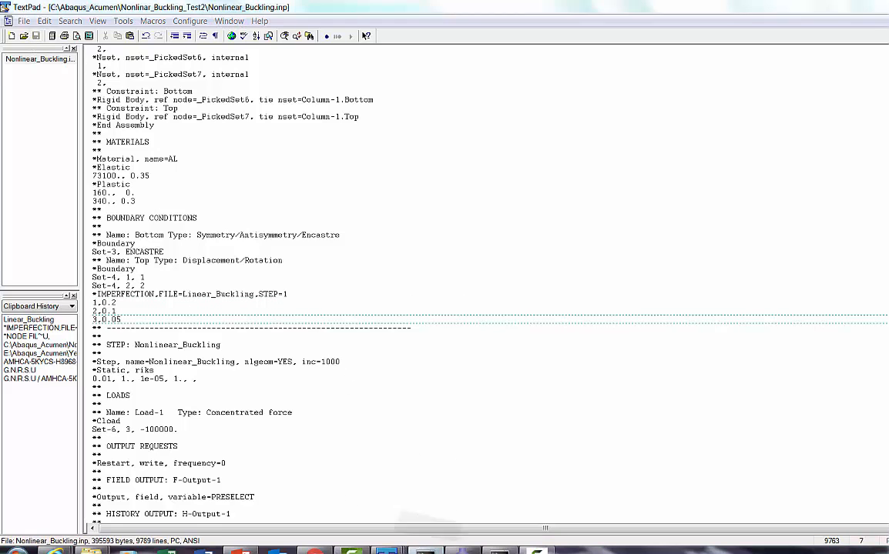
{"action": "left_click", "coordinate": [425, 551]}
{"action": "left_click", "coordinate": [499, 551]}
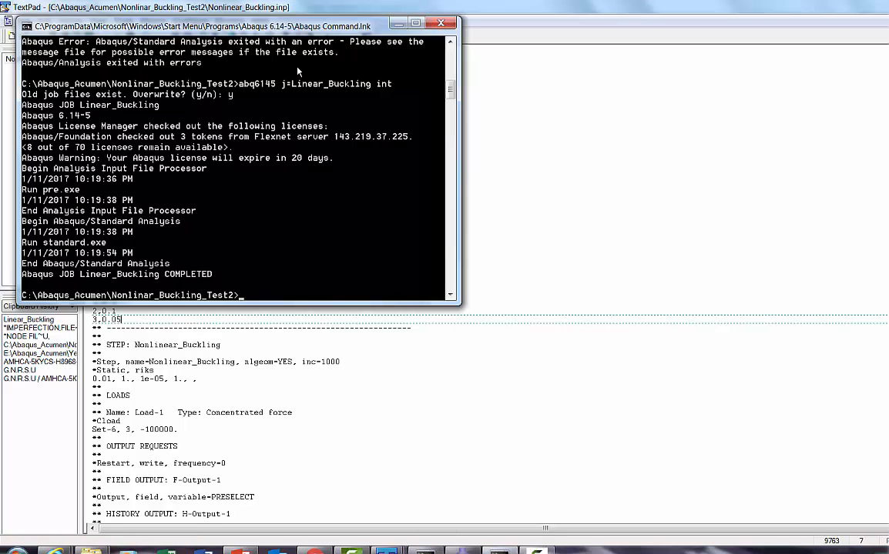
{"action": "left_click_drag", "start_coordinate": [304, 31], "coordinate": [469, 89]}
{"action": "type", "text": "abq61"}
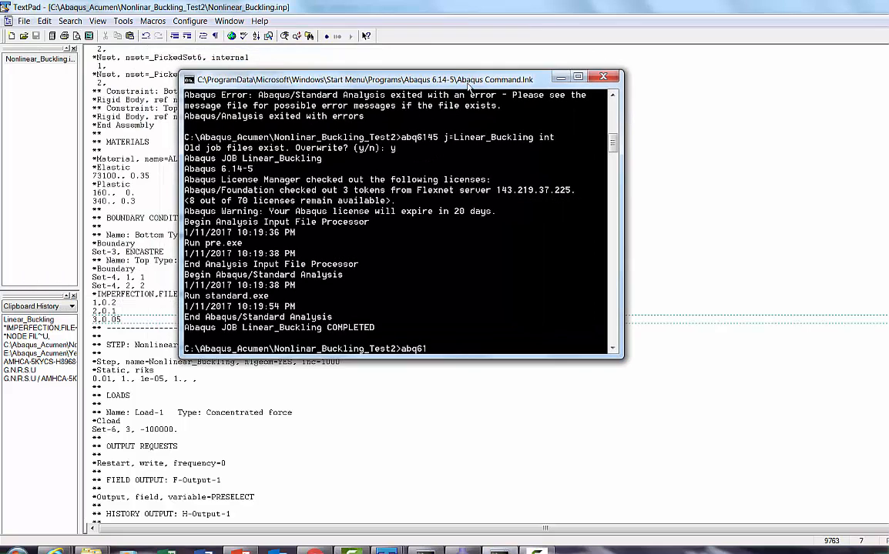
{"action": "type", "text": "4 j="}
Step: Copy the name of the Nonlinear_Buckling INP file from the Nonlinar_Buckling_Test2 folder, leaving the file's name unedited
{"action": "left_click", "coordinate": [92, 551]}
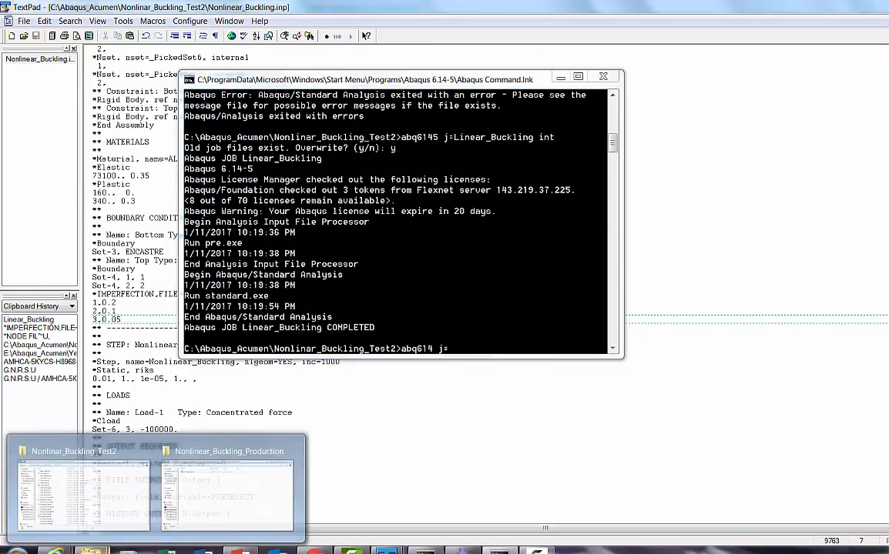
{"action": "left_click", "coordinate": [77, 489]}
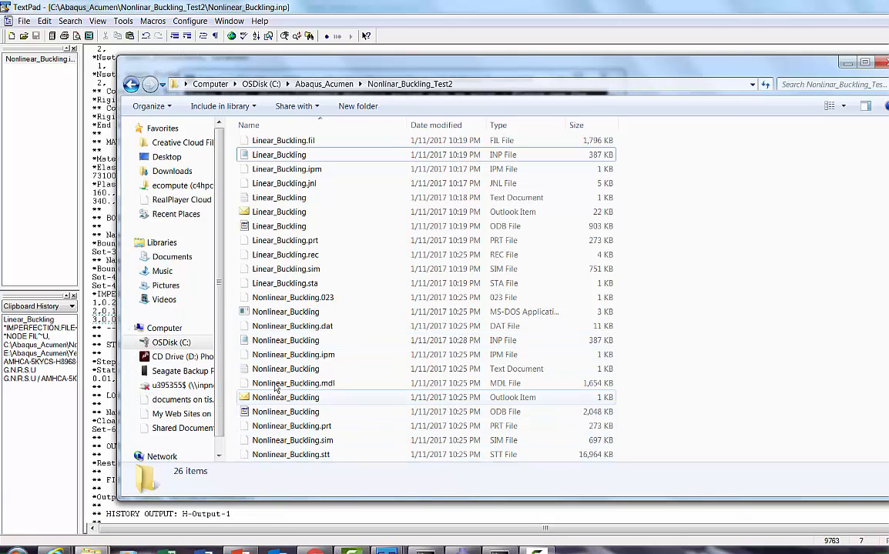
{"action": "right_click", "coordinate": [285, 340]}
{"action": "left_click", "coordinate": [312, 313]}
{"action": "right_click", "coordinate": [298, 340]}
{"action": "left_click", "coordinate": [327, 375]}
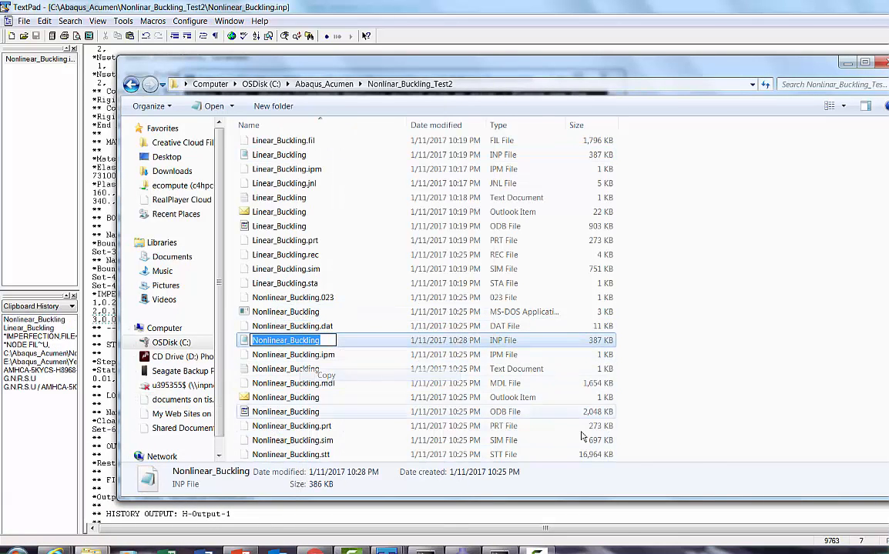
{"action": "left_click", "coordinate": [669, 444]}
Step: Try to run the job in the Abaqus Command window with "abq614 j=Nonlinear_Buckling cpus=2 int"
{"action": "left_click", "coordinate": [500, 550]}
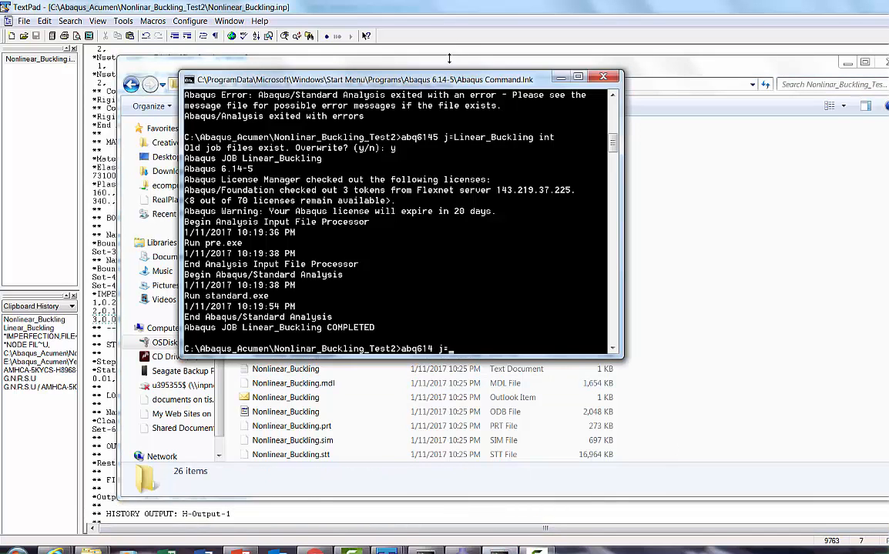
{"action": "right_click", "coordinate": [459, 81]}
{"action": "mouse_move", "coordinate": [483, 170]}
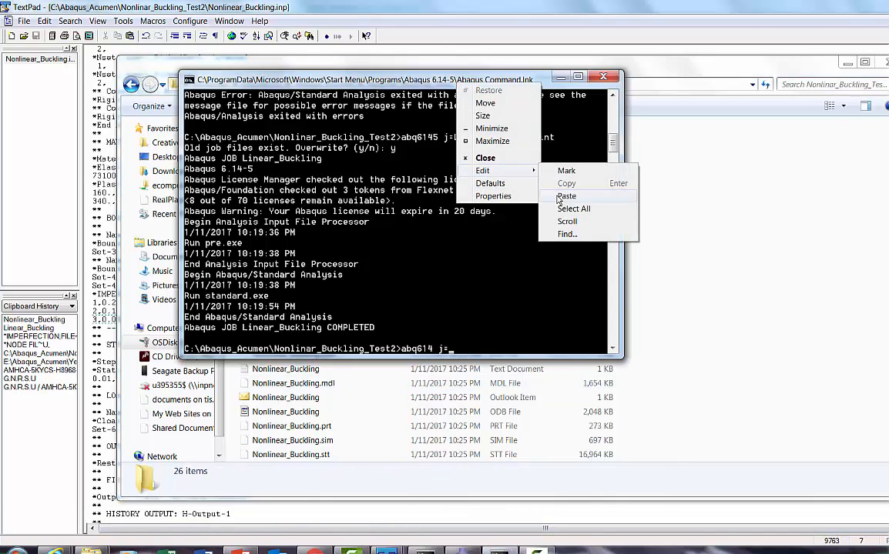
{"action": "left_click", "coordinate": [559, 197]}
{"action": "type", "text": "cpus=2 int"}
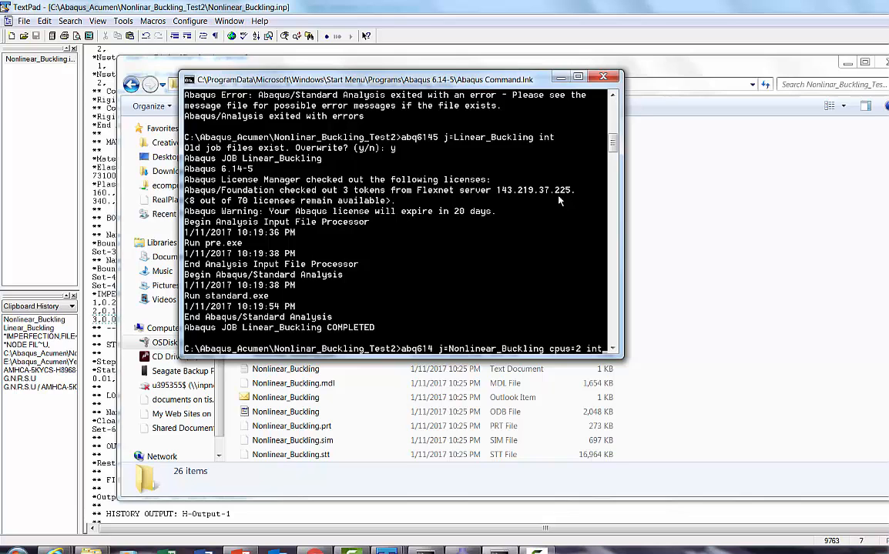
{"action": "key", "text": "Return"}
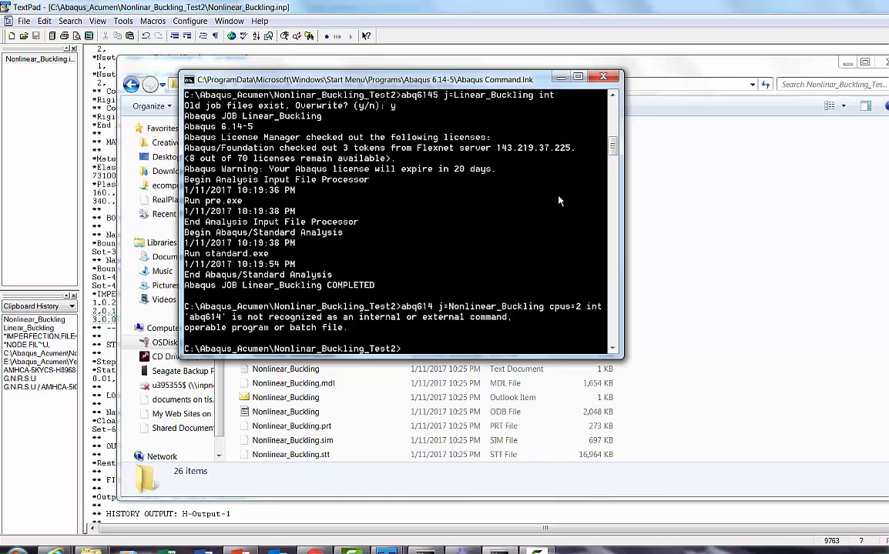
Step: Run "abq6145 j=Nonlinear_Buckling cpus=2 int" in the Abaqus Command window, agreeing to overwrite the old job files
{"action": "type", "text": "6145 j="}
{"action": "right_click", "coordinate": [453, 85]}
{"action": "mouse_move", "coordinate": [477, 171]}
{"action": "left_click", "coordinate": [561, 194]}
{"action": "type", "text": "cpus=2 "}
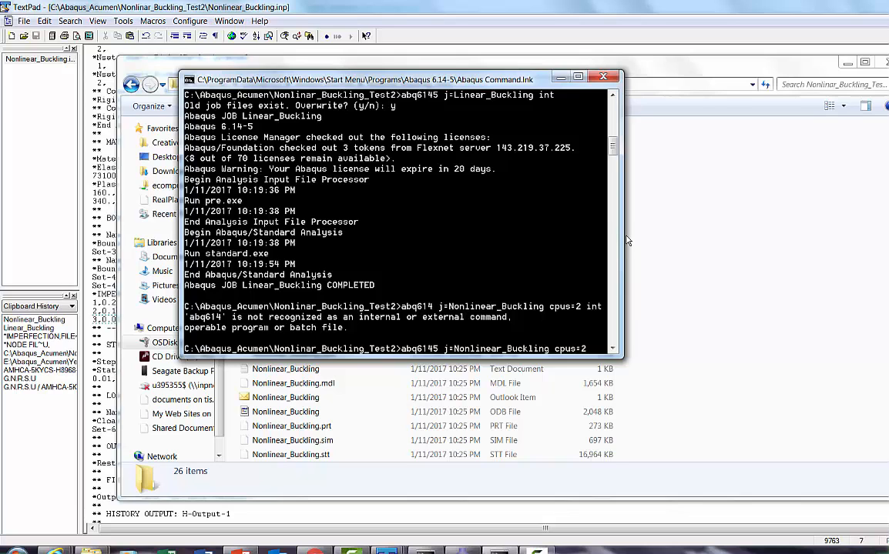
{"action": "type", "text": "int"}
{"action": "key", "text": "Return"}
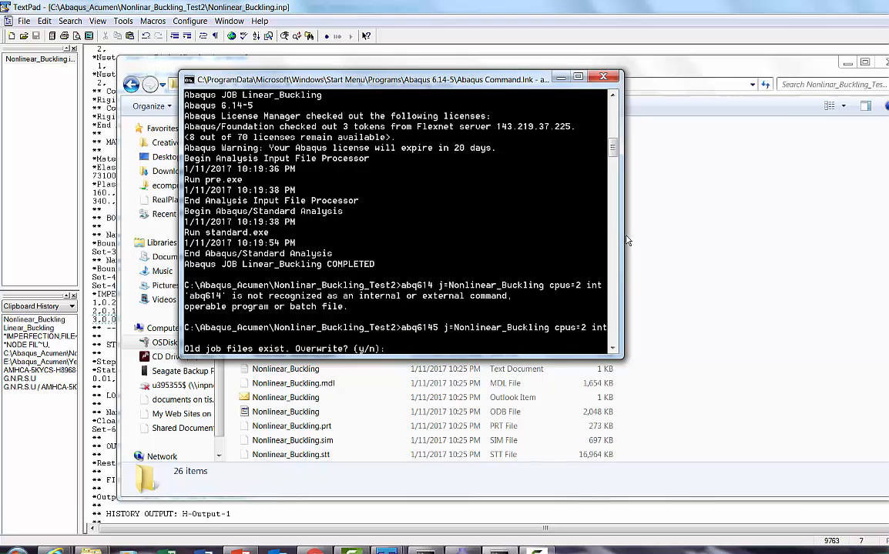
{"action": "type", "text": "y"}
{"action": "key", "text": "Return"}
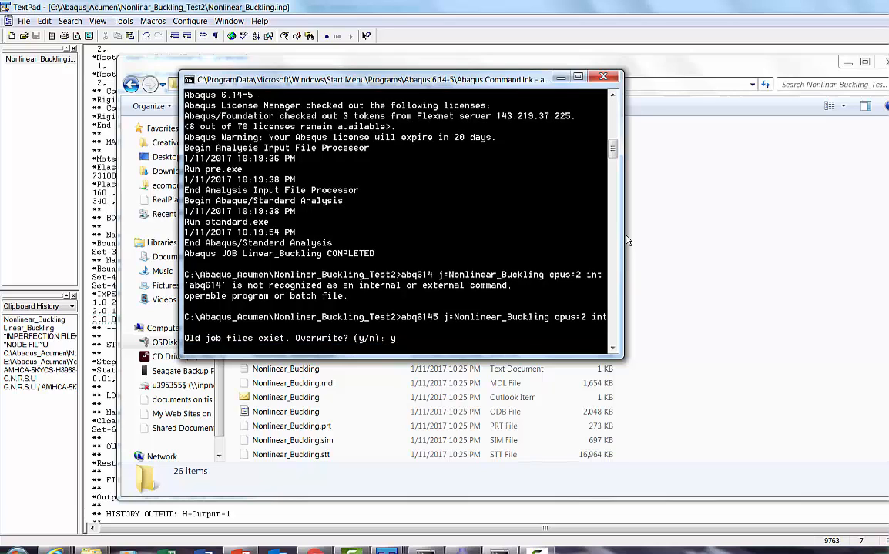
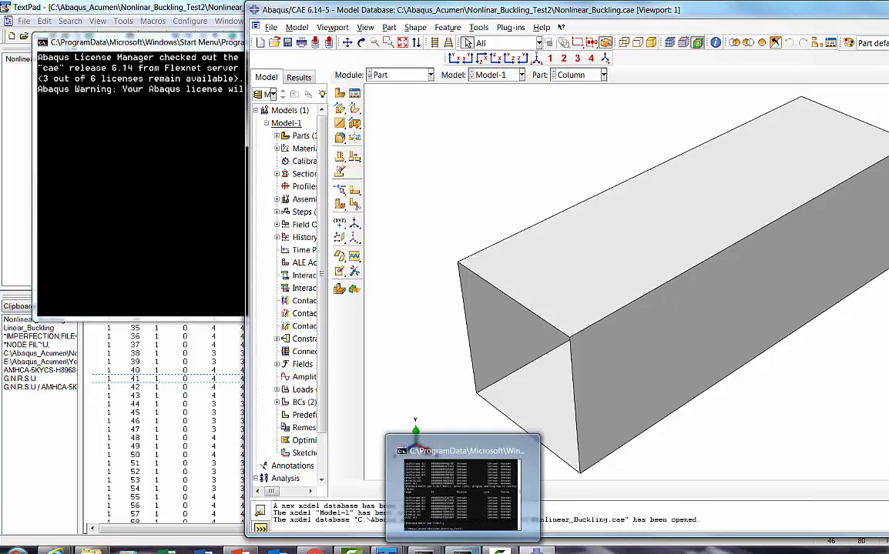
Step: Open the output database Nonlinear_Buckling.odb in Abaqus/CAE and plot the stress contours on the deformed column
{"action": "left_click", "coordinate": [460, 551]}
{"action": "left_click", "coordinate": [467, 551]}
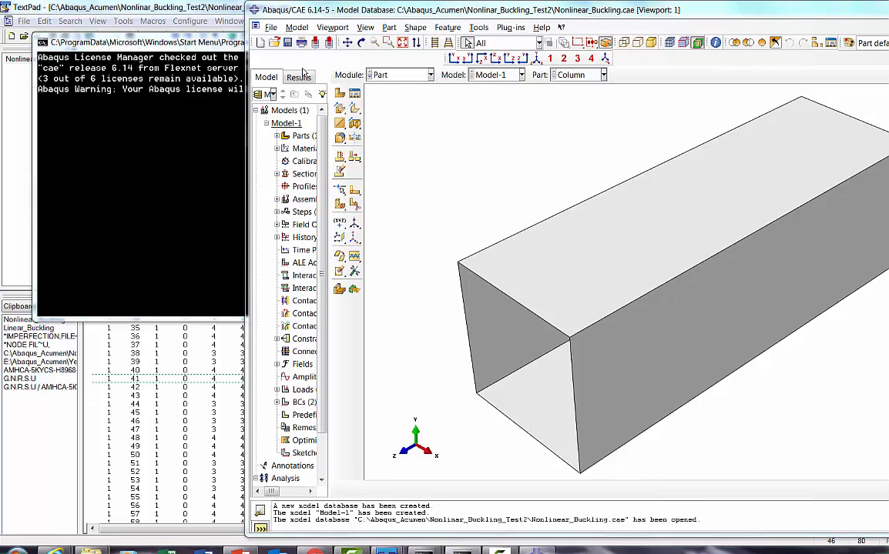
{"action": "left_click", "coordinate": [271, 28]}
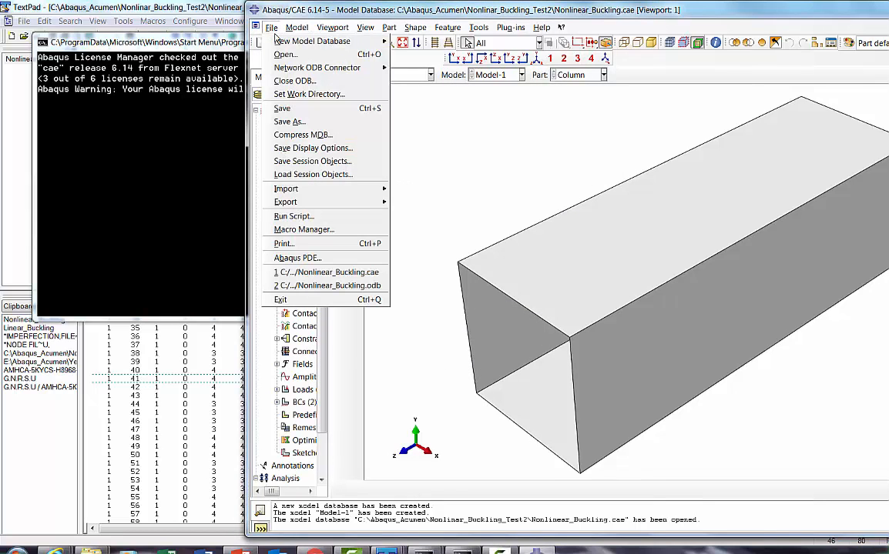
{"action": "left_click", "coordinate": [285, 54]}
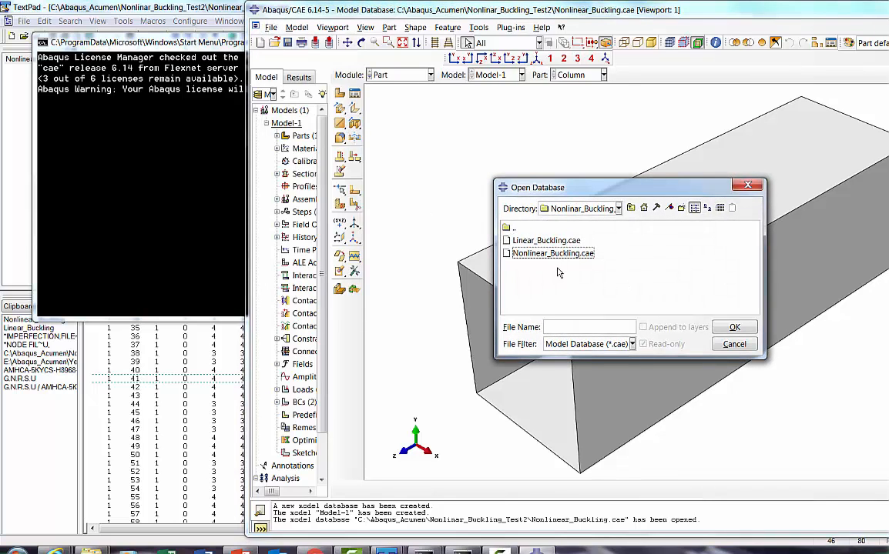
{"action": "left_click", "coordinate": [556, 344]}
{"action": "left_click", "coordinate": [562, 370]}
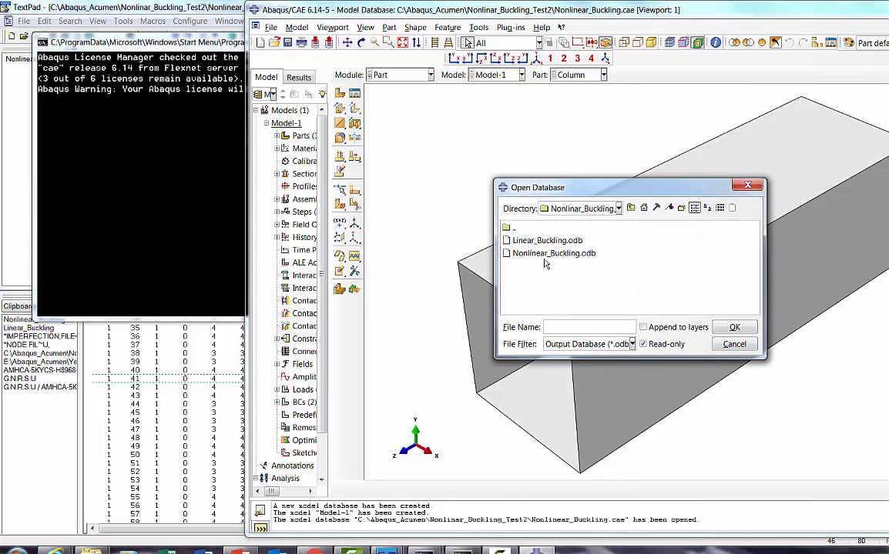
{"action": "left_click", "coordinate": [545, 255]}
{"action": "double_click", "coordinate": [545, 254]}
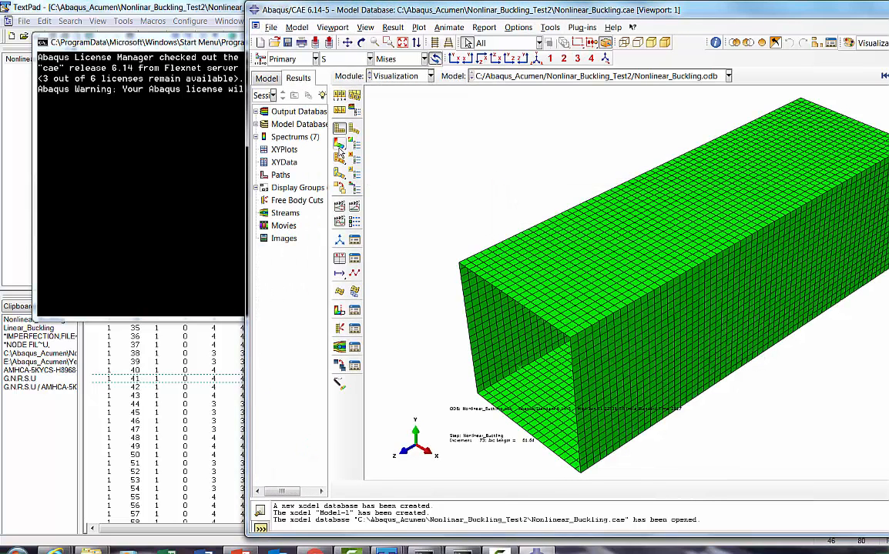
Step: Turn off the title block and the text and arrows in the viewport annotation options
{"action": "left_click", "coordinate": [332, 27]}
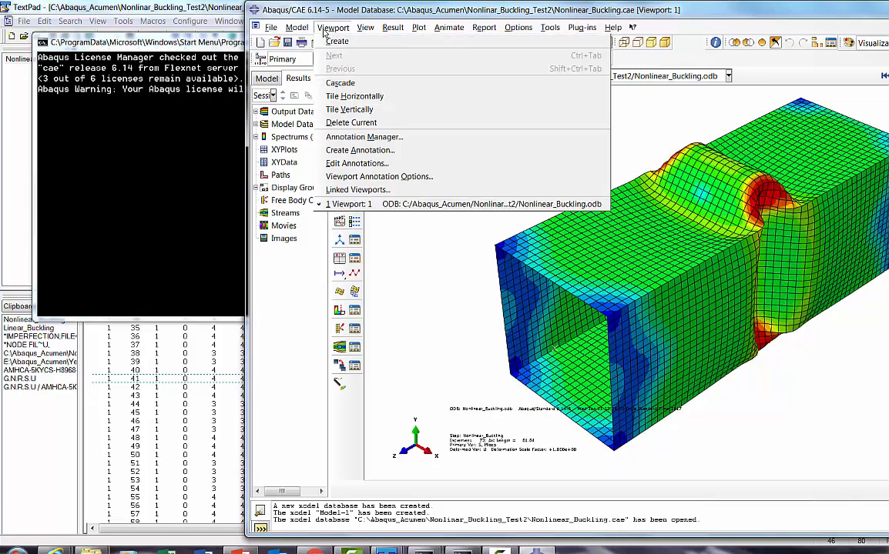
{"action": "left_click", "coordinate": [366, 176]}
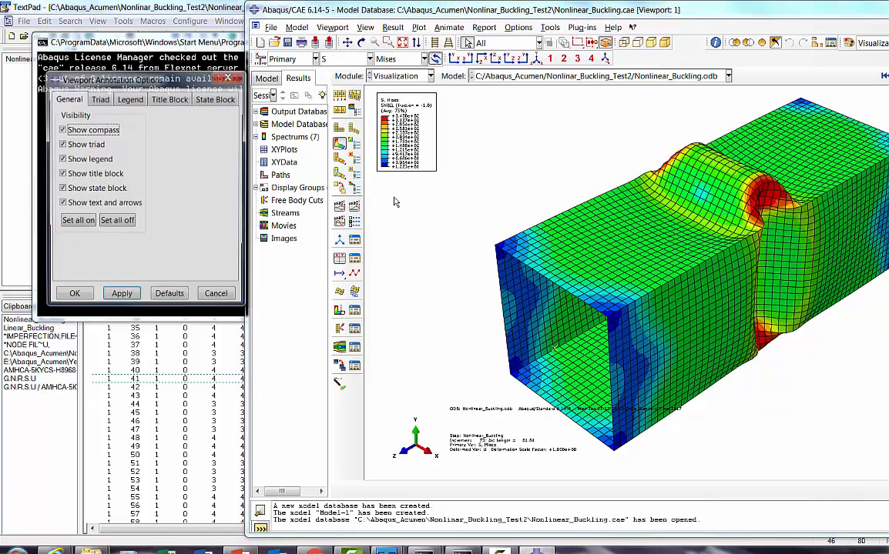
{"action": "left_click", "coordinate": [92, 173]}
{"action": "left_click", "coordinate": [86, 203]}
Step: Set the contour legend's numbers to Fixed format with 2 decimal places
{"action": "left_click", "coordinate": [129, 98]}
{"action": "left_click", "coordinate": [188, 228]}
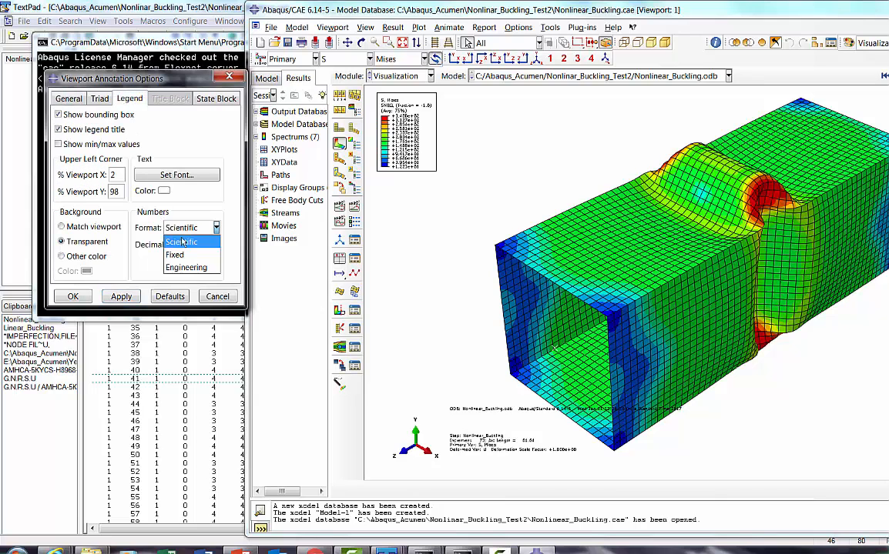
{"action": "left_click", "coordinate": [174, 243]}
{"action": "left_click", "coordinate": [216, 248]}
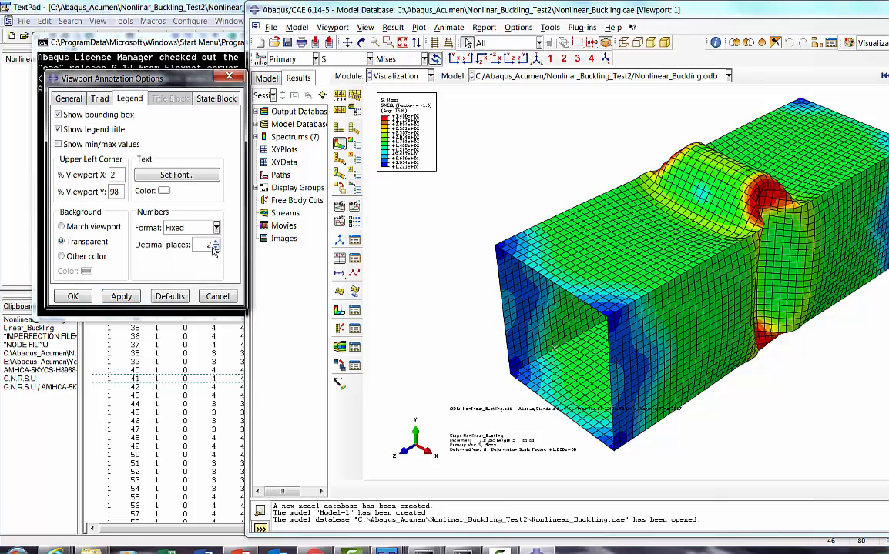
Step: Set the legend font size to 18 points and turn off the legend's bounding box
{"action": "left_click", "coordinate": [160, 174]}
{"action": "left_click", "coordinate": [586, 216]}
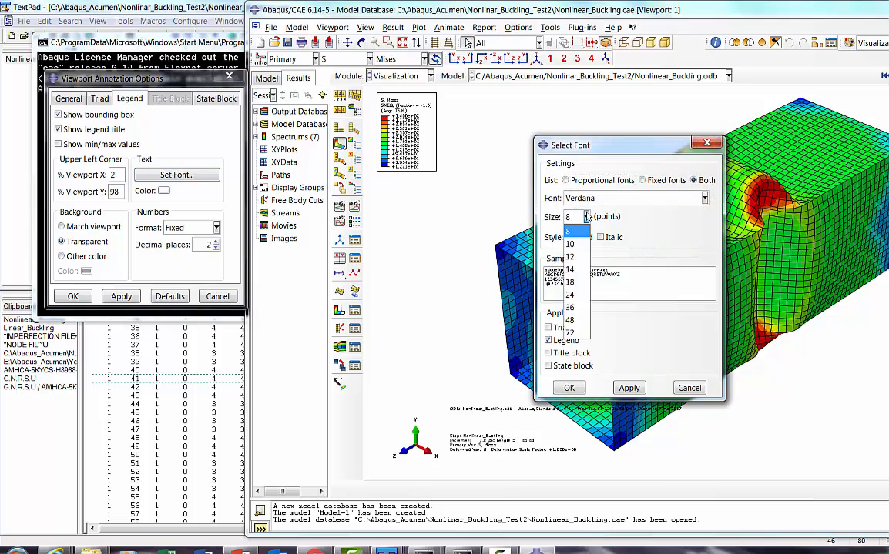
{"action": "left_click", "coordinate": [570, 282]}
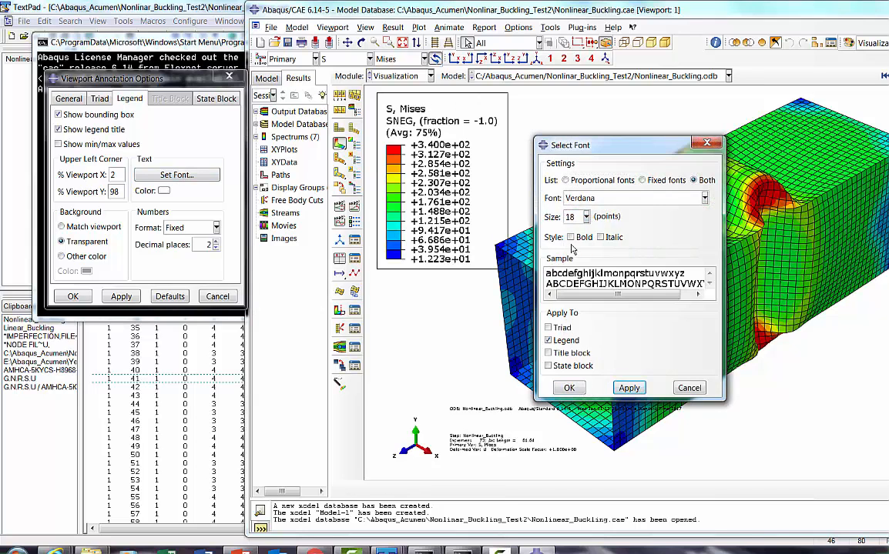
{"action": "left_click", "coordinate": [580, 390]}
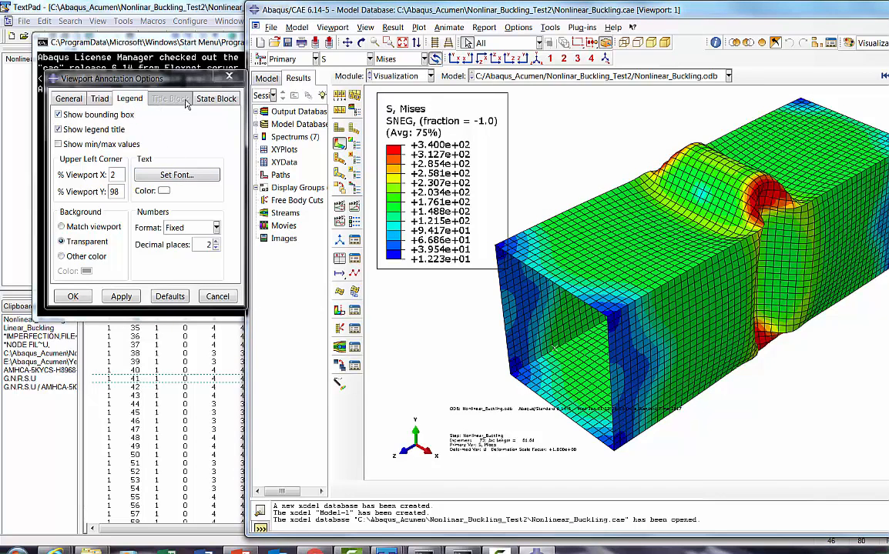
{"action": "left_click", "coordinate": [98, 116]}
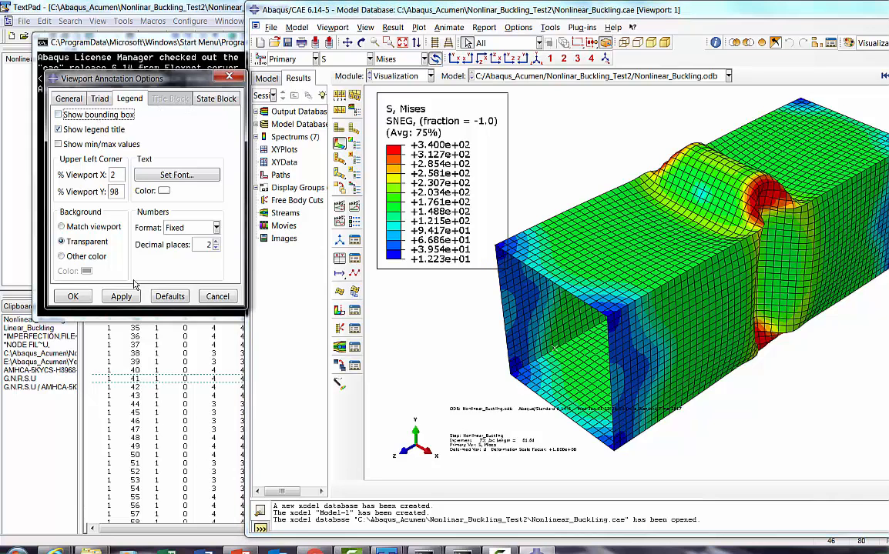
{"action": "left_click", "coordinate": [73, 297]}
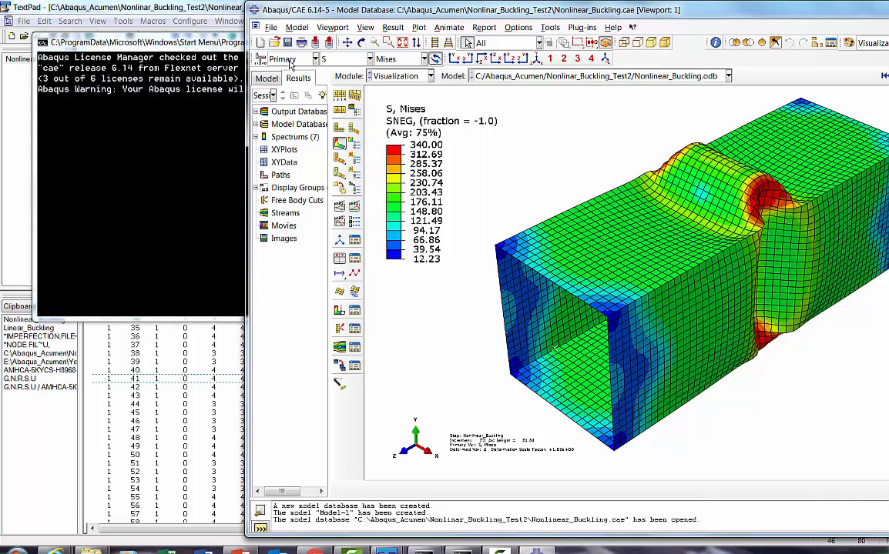
Step: Apply the legend's 18-point font to the state block as well
{"action": "left_click", "coordinate": [333, 28]}
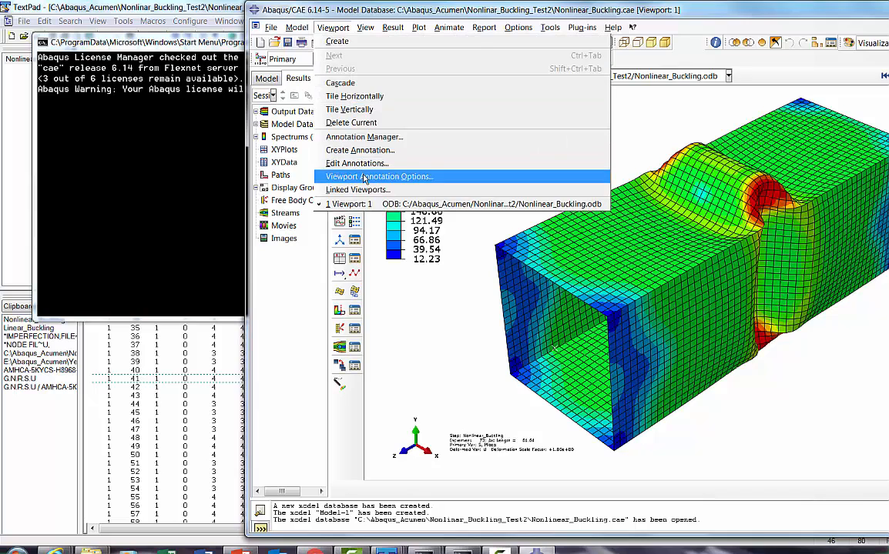
{"action": "left_click", "coordinate": [339, 177]}
{"action": "left_click", "coordinate": [119, 97]}
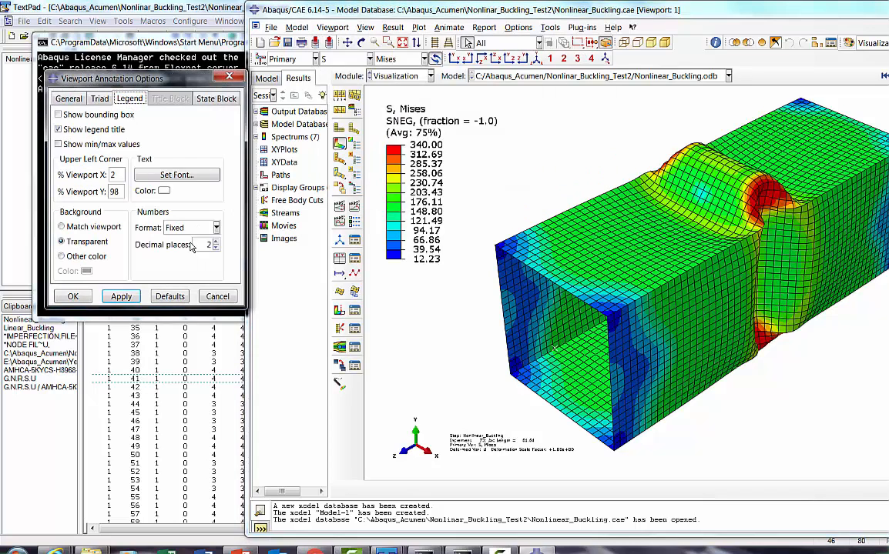
{"action": "left_click", "coordinate": [174, 177]}
{"action": "left_click", "coordinate": [548, 367]}
{"action": "left_click", "coordinate": [568, 387]}
{"action": "left_click", "coordinate": [73, 297]}
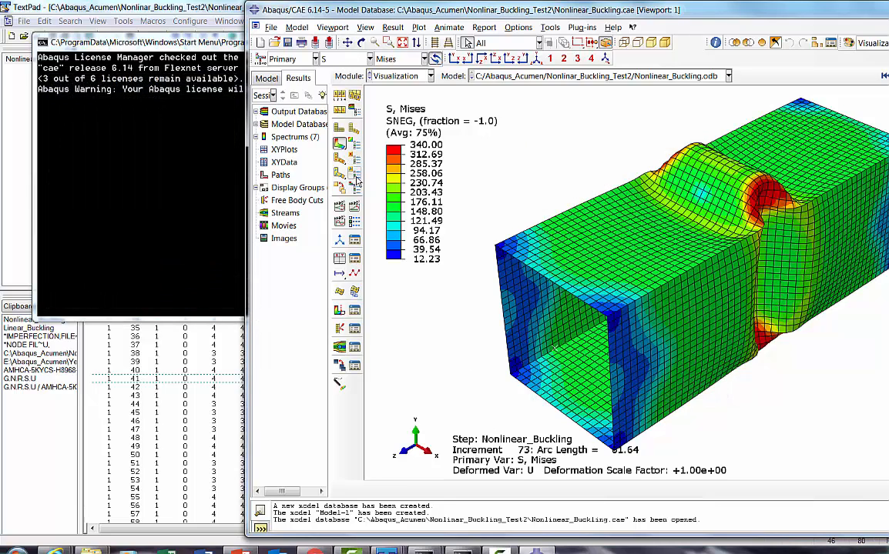
Step: Animate the time history of the Mises stress results and rotate the column upright to examine how it buckles
{"action": "left_click", "coordinate": [354, 207]}
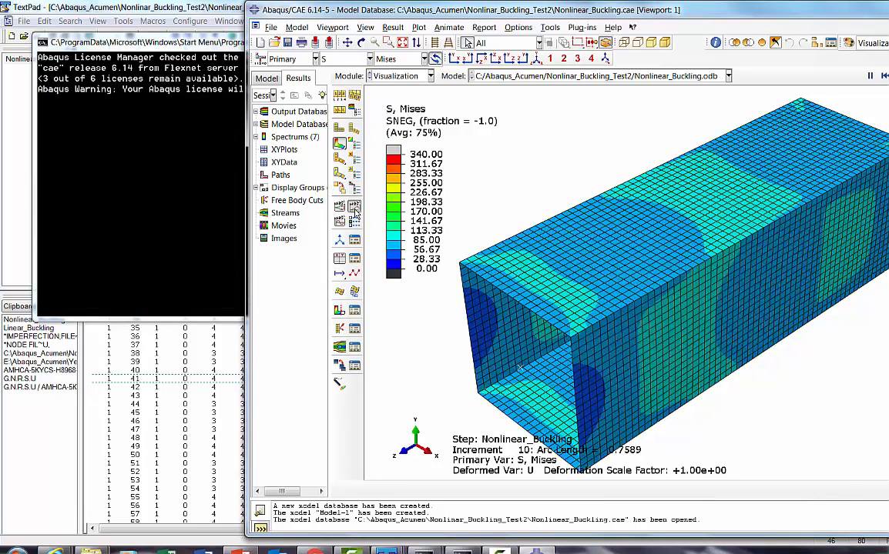
{"action": "left_click", "coordinate": [361, 42]}
{"action": "left_click_drag", "start_coordinate": [632, 321], "coordinate": [655, 206]}
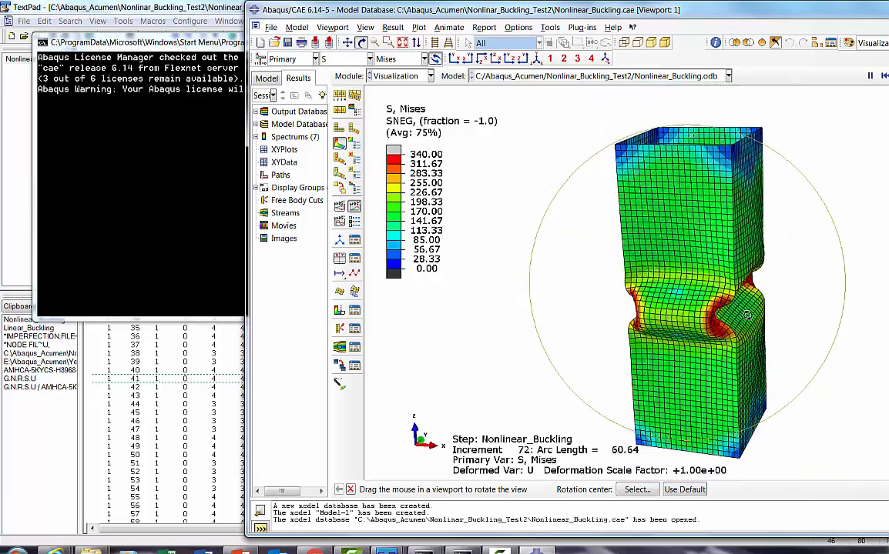
{"action": "left_click_drag", "start_coordinate": [726, 291], "coordinate": [703, 305]}
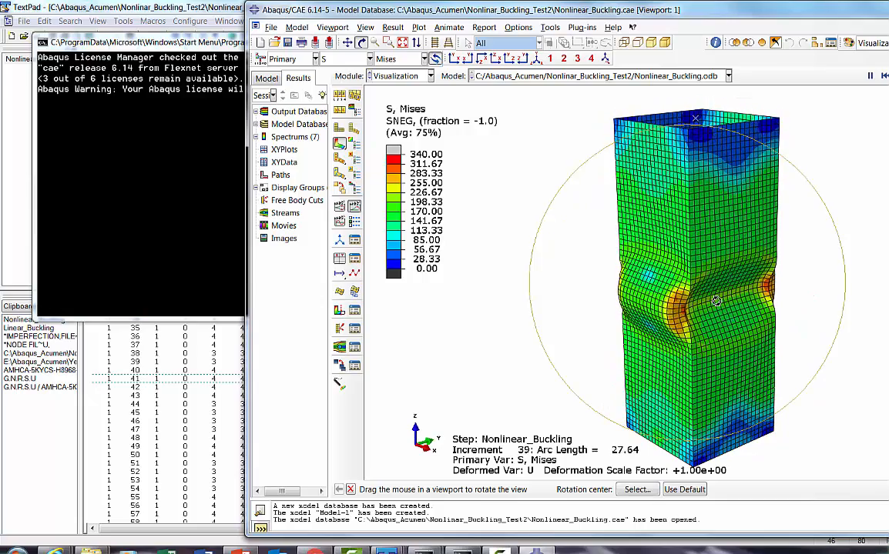
{"action": "left_click_drag", "start_coordinate": [681, 316], "coordinate": [709, 302]}
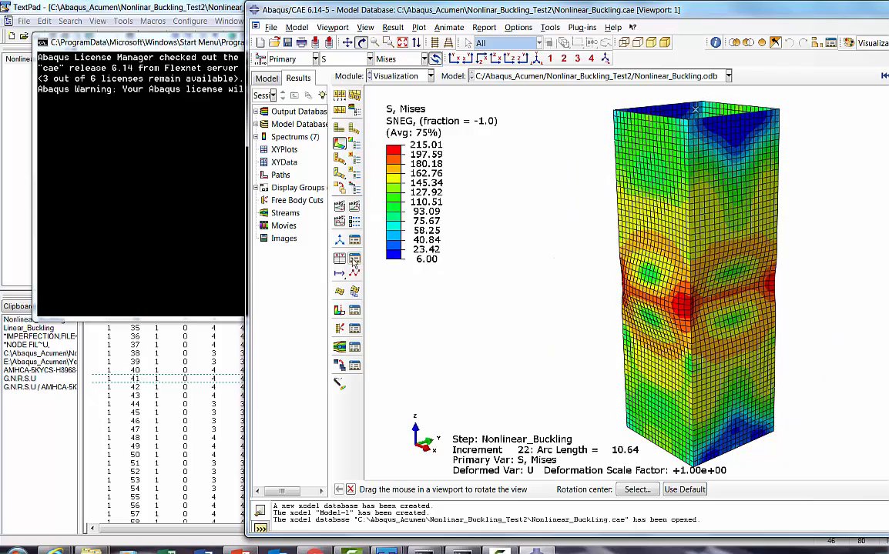
Step: Create XY data from the ODB history output and plot the load proportionality factor (LPF) for the whole model
{"action": "left_click", "coordinate": [354, 260]}
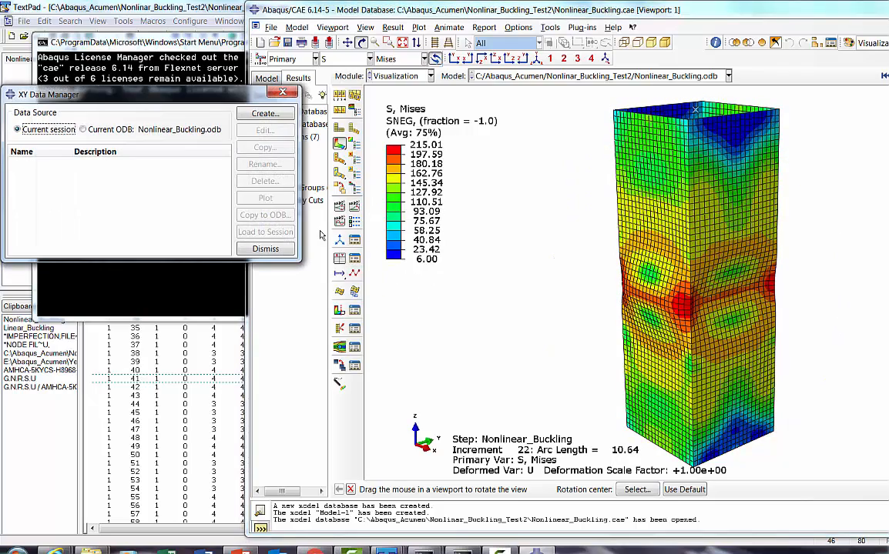
{"action": "left_click", "coordinate": [264, 249]}
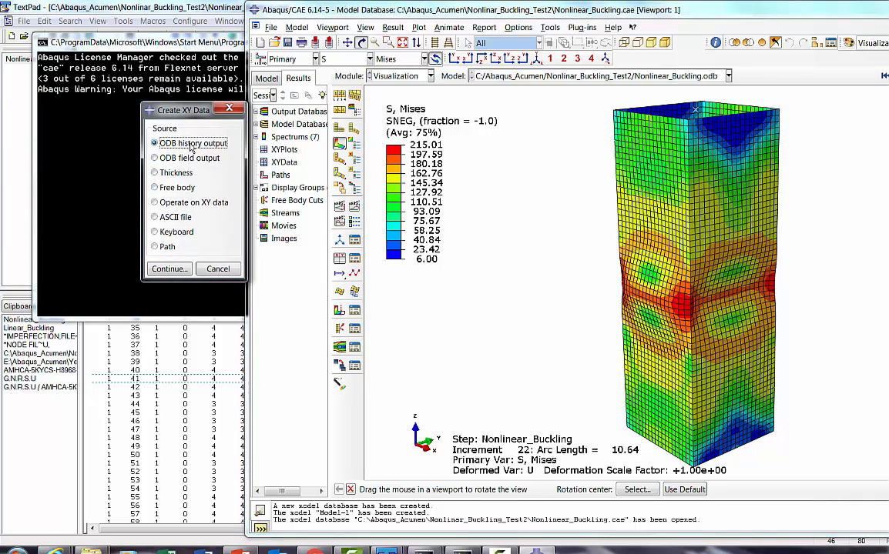
{"action": "left_click", "coordinate": [169, 269]}
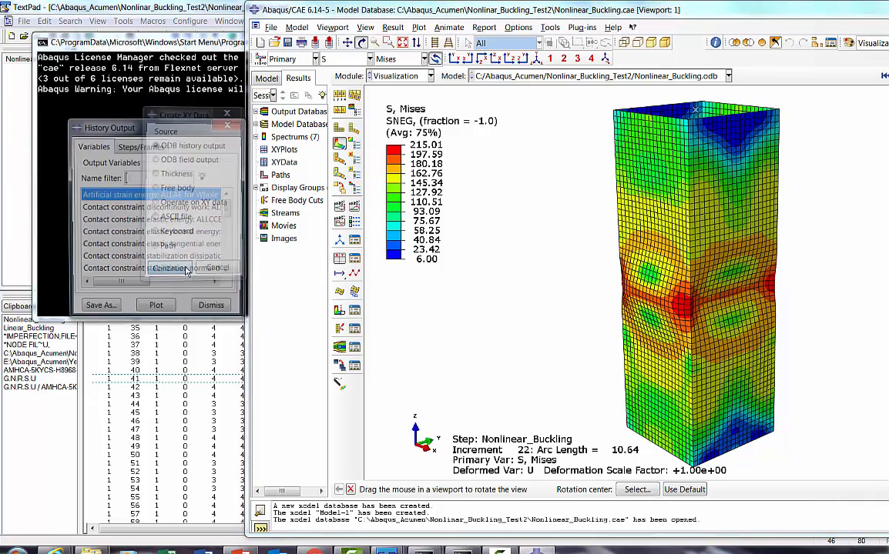
{"action": "left_click_drag", "start_coordinate": [245, 320], "coordinate": [415, 408]}
{"action": "left_click_drag", "start_coordinate": [399, 293], "coordinate": [400, 340]}
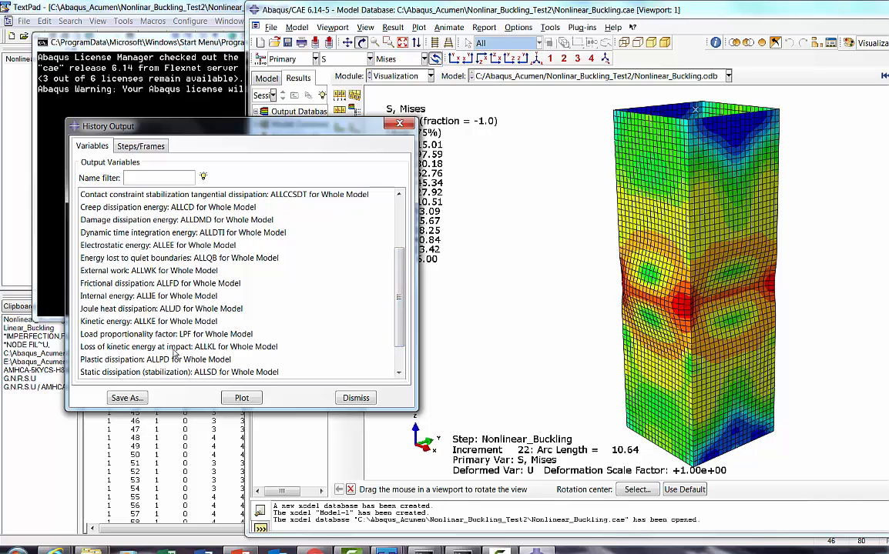
{"action": "left_click", "coordinate": [158, 335]}
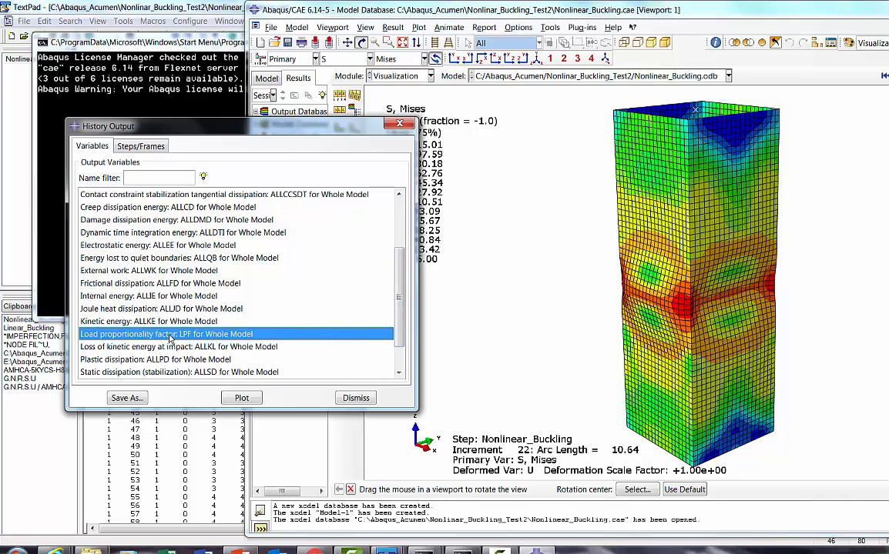
{"action": "left_click", "coordinate": [228, 399]}
{"action": "left_click", "coordinate": [356, 398]}
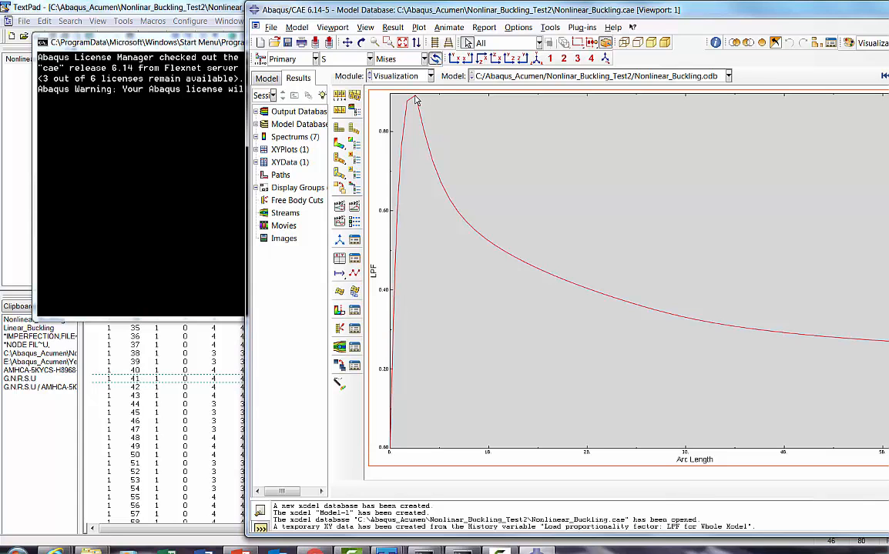
Step: Return to the deformed column's stress contours and review the time history animation, stopping it when done
{"action": "left_click", "coordinate": [341, 146]}
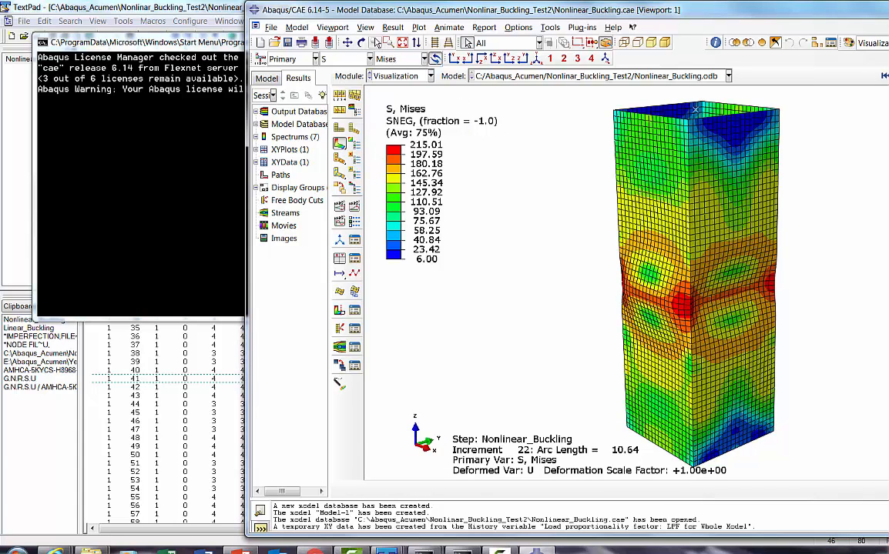
{"action": "left_click", "coordinate": [355, 206]}
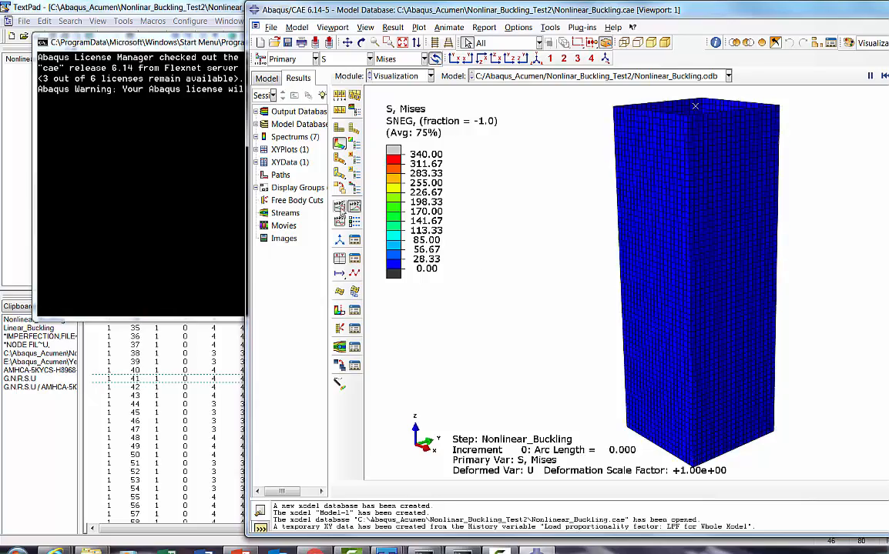
{"action": "left_click", "coordinate": [354, 207]}
Step: Plot the whole-model load proportionality factor against arc length again from the ODB history output
{"action": "left_click", "coordinate": [354, 240]}
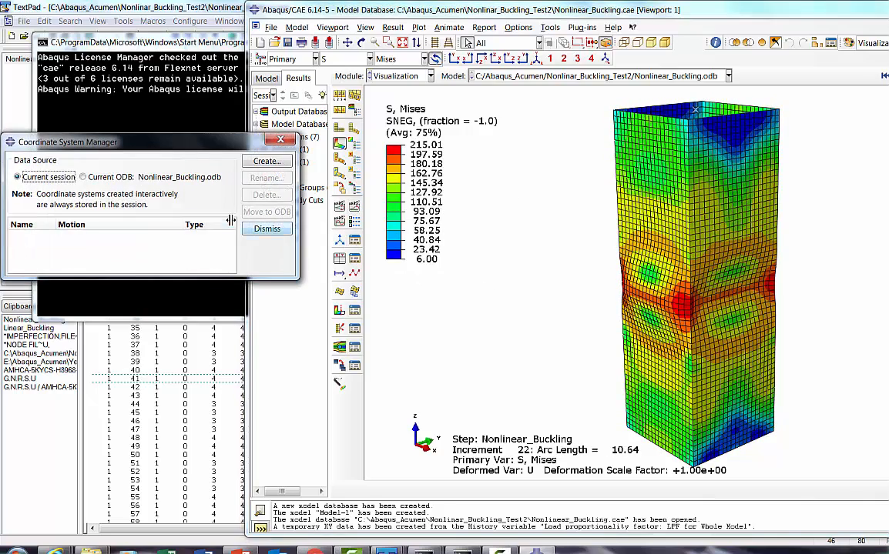
{"action": "left_click", "coordinate": [208, 203]}
{"action": "left_click", "coordinate": [340, 259]}
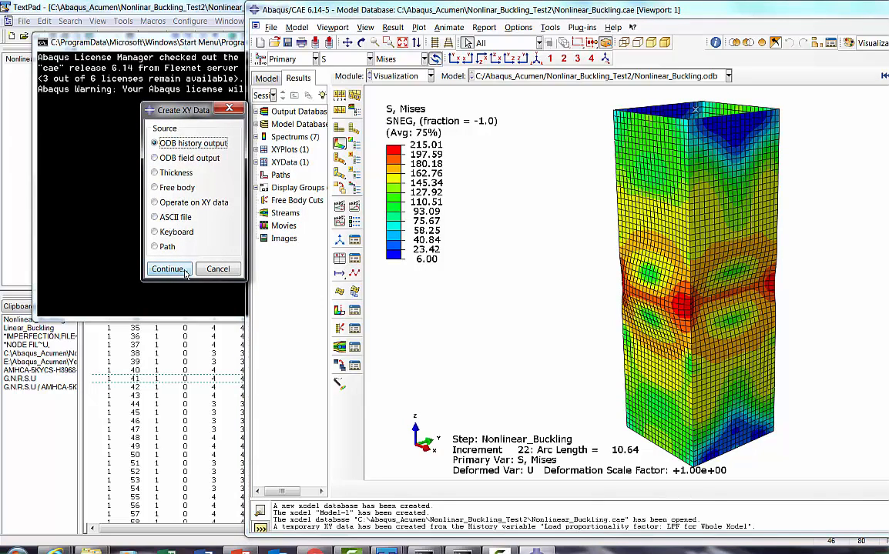
{"action": "left_click", "coordinate": [168, 269]}
{"action": "left_click_drag", "start_coordinate": [398, 286], "coordinate": [396, 362]}
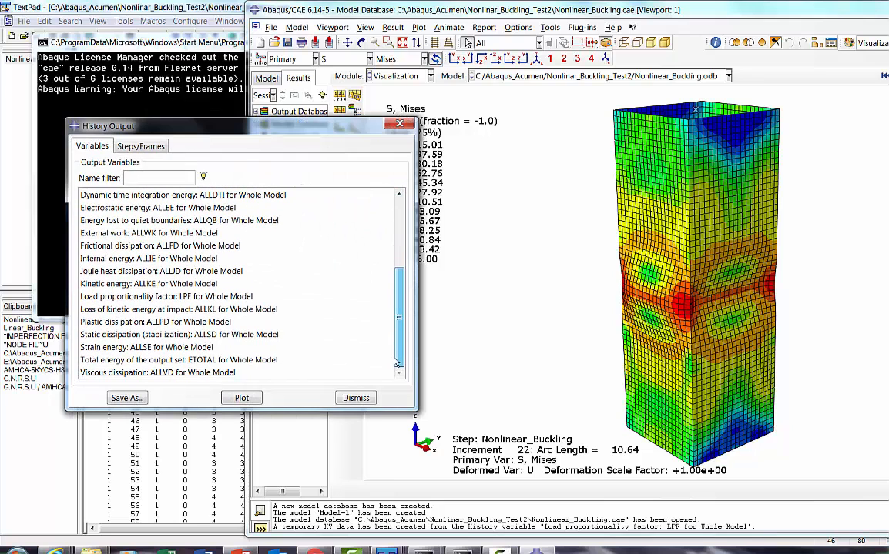
{"action": "left_click", "coordinate": [135, 296]}
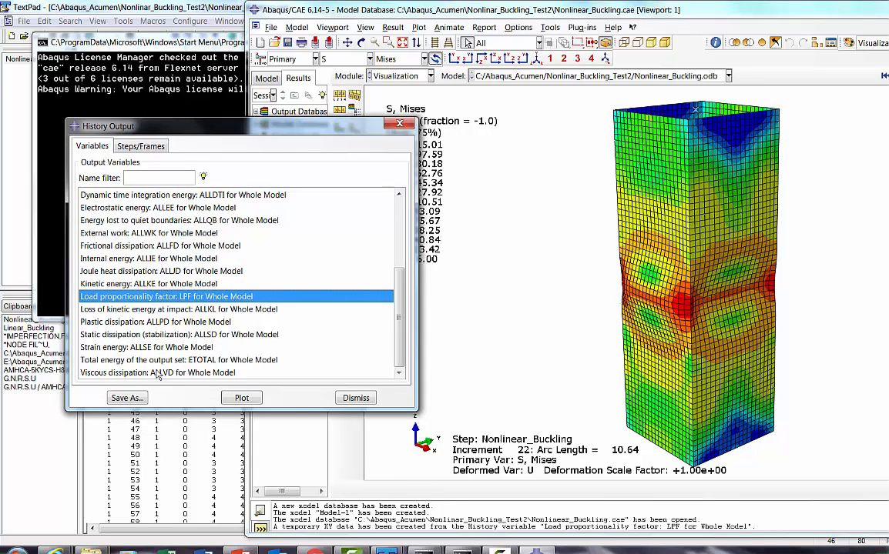
{"action": "left_click", "coordinate": [225, 399]}
{"action": "left_click", "coordinate": [355, 399]}
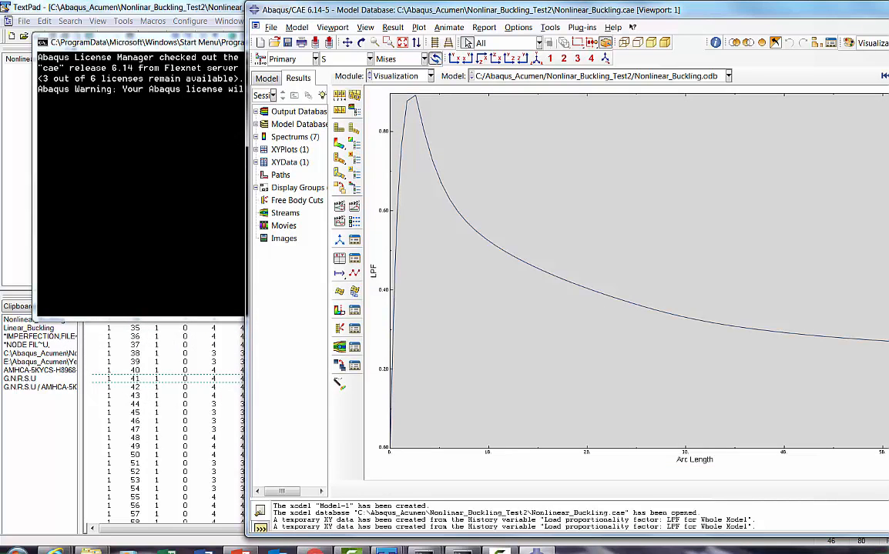
Step: Switch to PowerPoint to examine the slide on interpretation of linear buckling results, and return to Abaqus/CAE
{"action": "key", "text": "alt+Tab"}
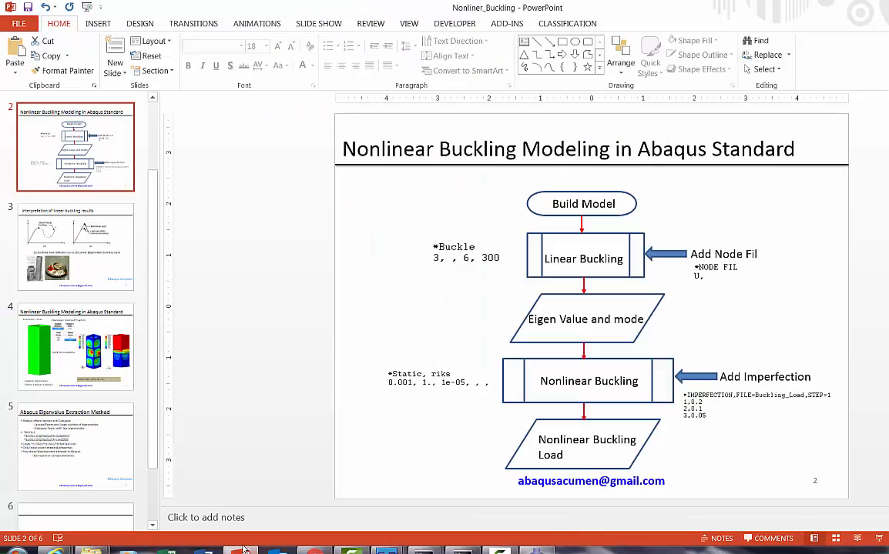
{"action": "left_click", "coordinate": [98, 254]}
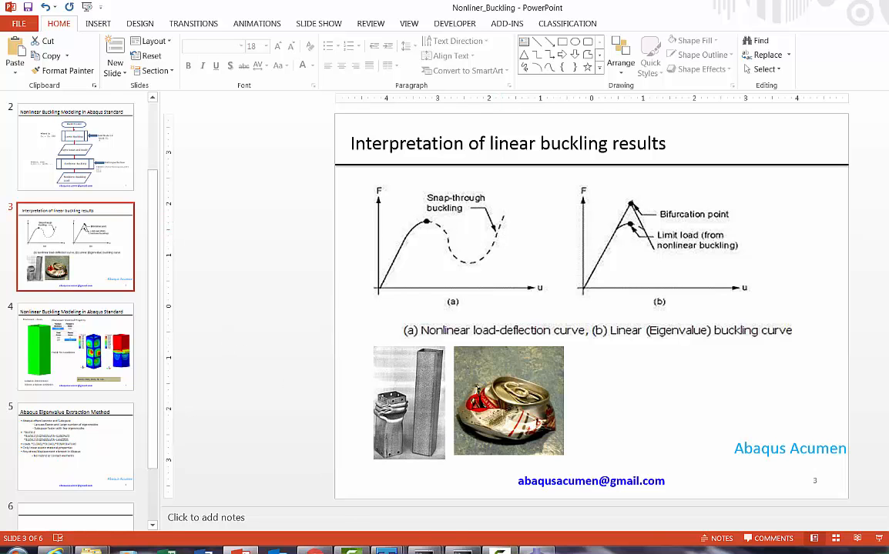
{"action": "left_click", "coordinate": [536, 550]}
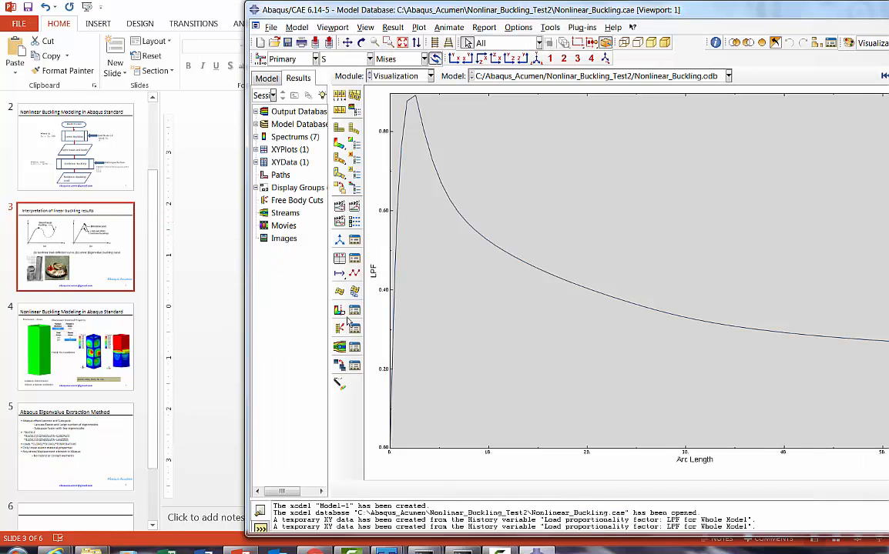
Step: Return to the deformed column's contour plot and set the primary field output to the RF3 component of reaction force
{"action": "left_click", "coordinate": [339, 145]}
{"action": "left_click", "coordinate": [391, 28]}
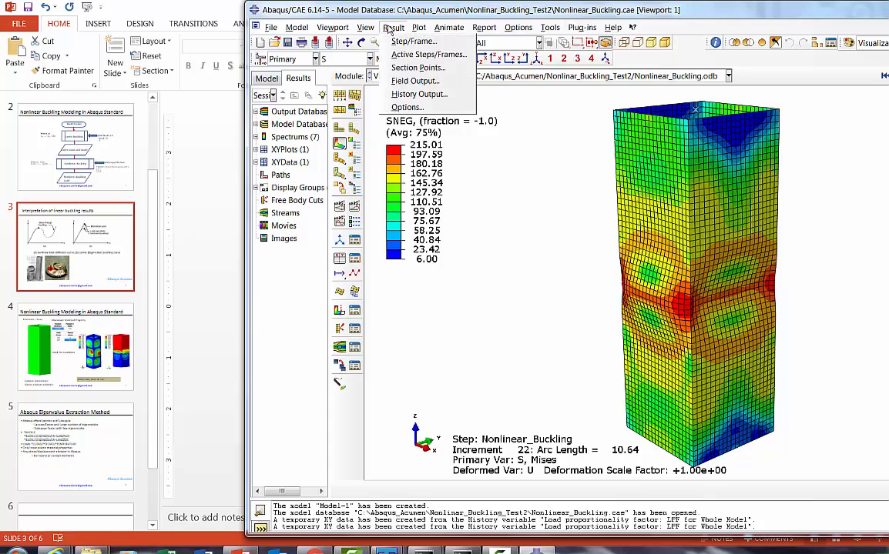
{"action": "left_click", "coordinate": [413, 80]}
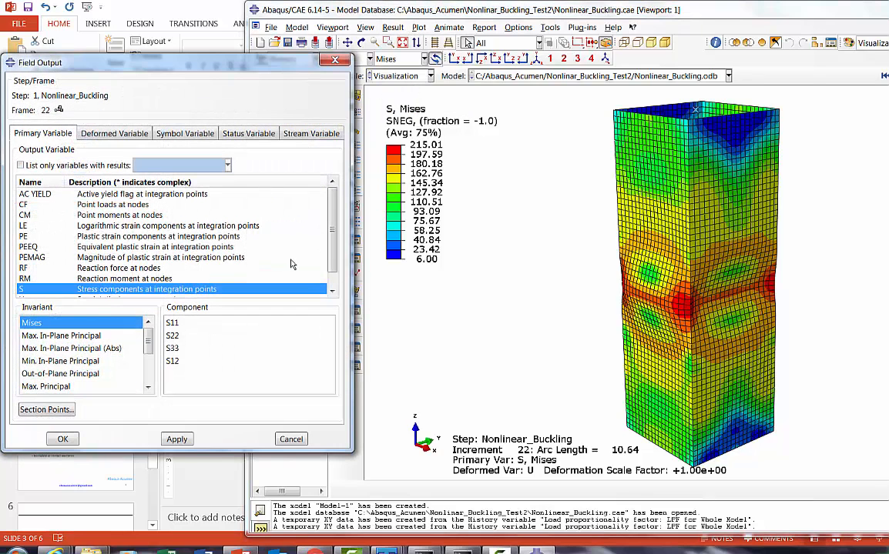
{"action": "left_click", "coordinate": [38, 269]}
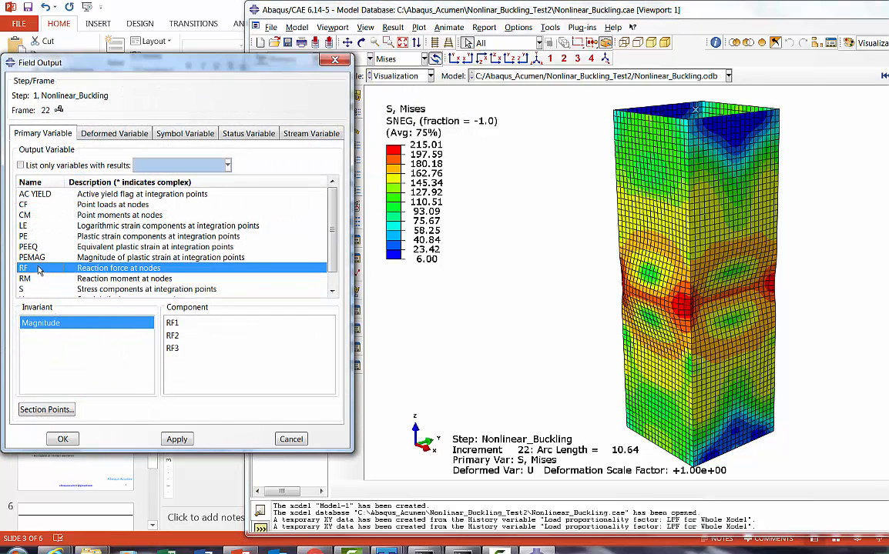
{"action": "left_click", "coordinate": [172, 349]}
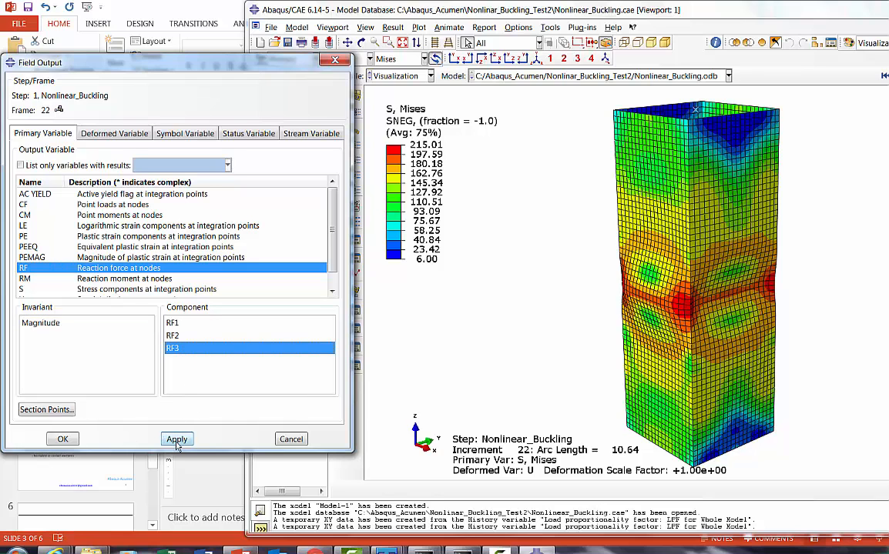
{"action": "left_click", "coordinate": [177, 439]}
{"action": "left_click", "coordinate": [63, 439]}
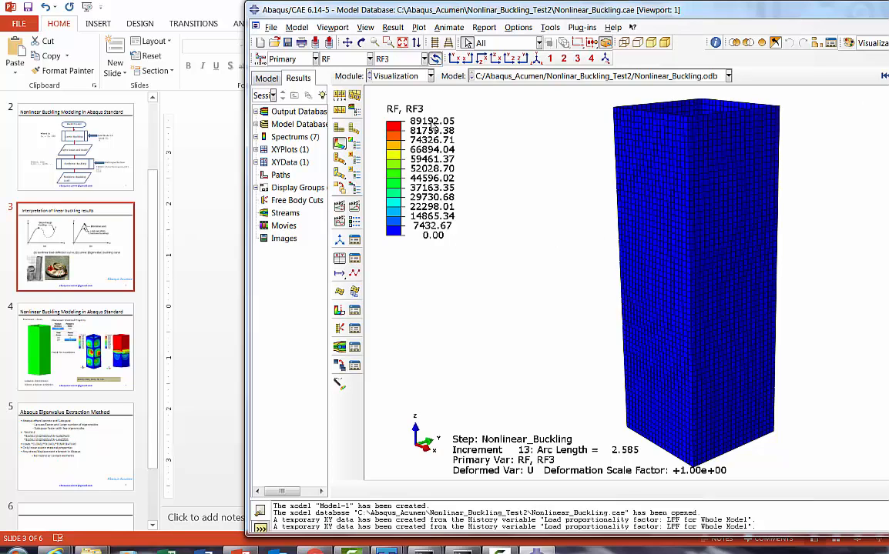
Step: Switch to Nonlinear_Buckling.inp in TextPad and highlight the four-line *IMPERFECTION block, from its keyword line through 3,0.05
{"action": "mouse_move", "coordinate": [386, 552]}
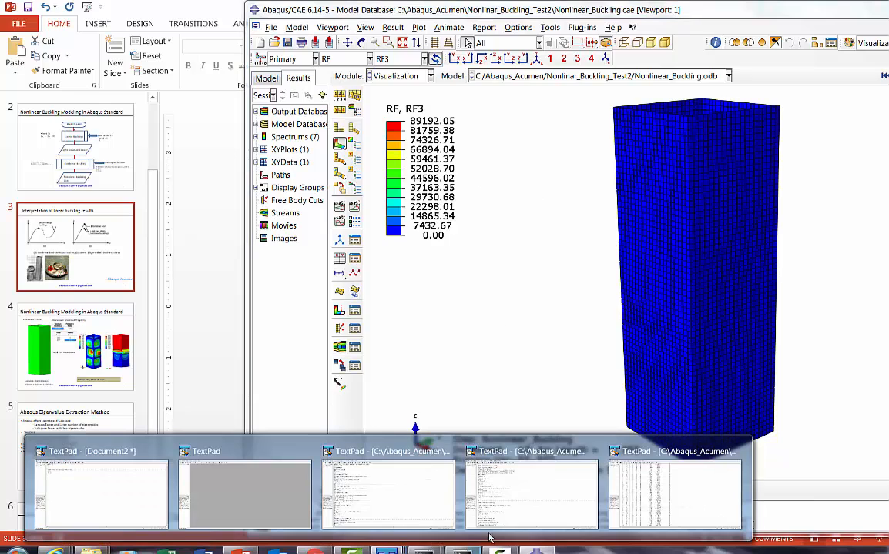
{"action": "left_click", "coordinate": [427, 492]}
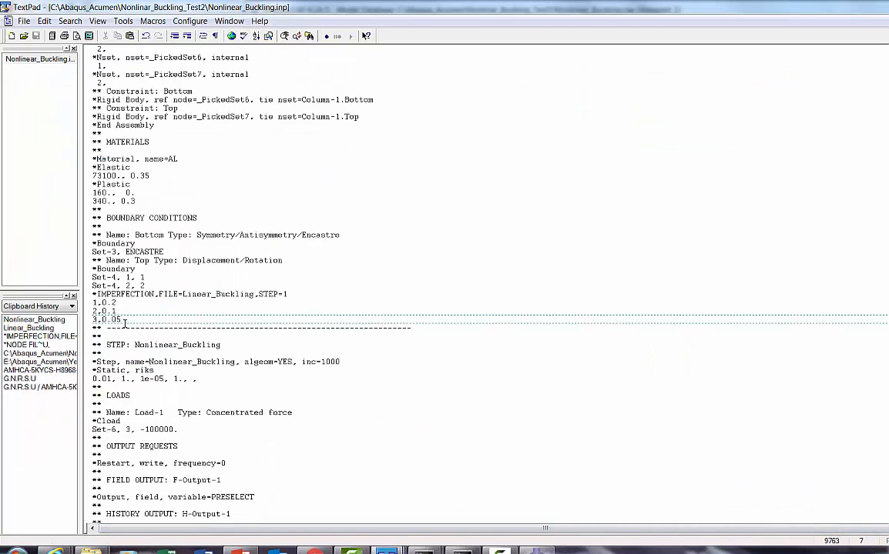
{"action": "key", "text": "shift+Home"}
{"action": "key", "text": "shift+Up"}
{"action": "key", "text": "shift+Up"}
{"action": "key", "text": "shift+Up"}
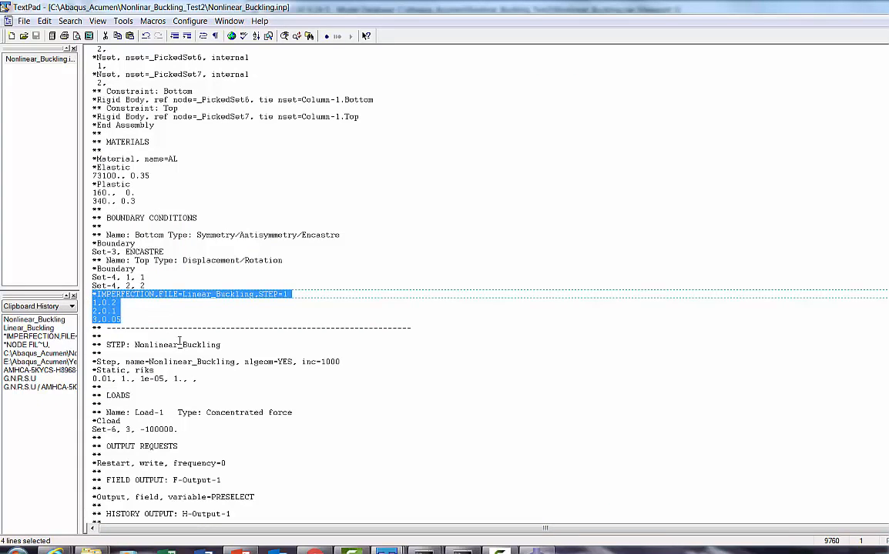
Step: Switch back to Abaqus/CAE and advance the column's RF3 contour results to increment 14
{"action": "key", "text": "alt+Tab"}
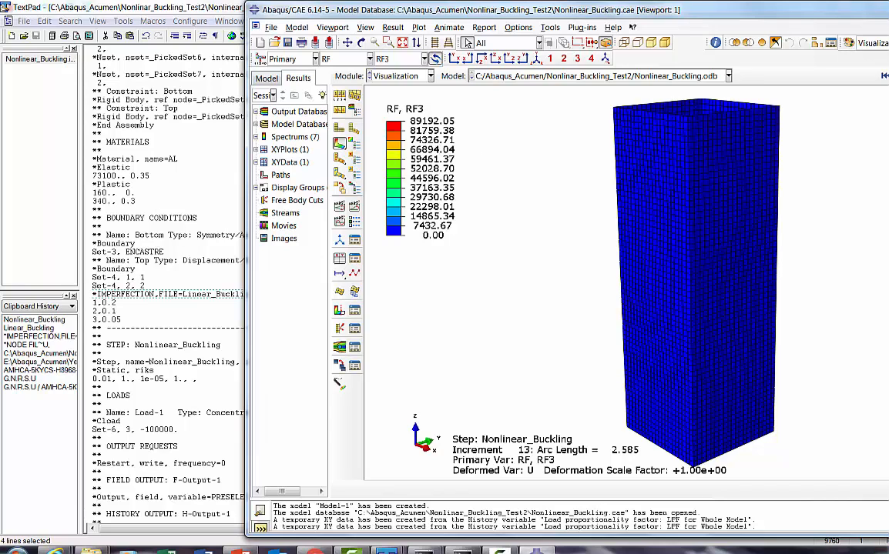
{"action": "left_click", "coordinate": [888, 75]}
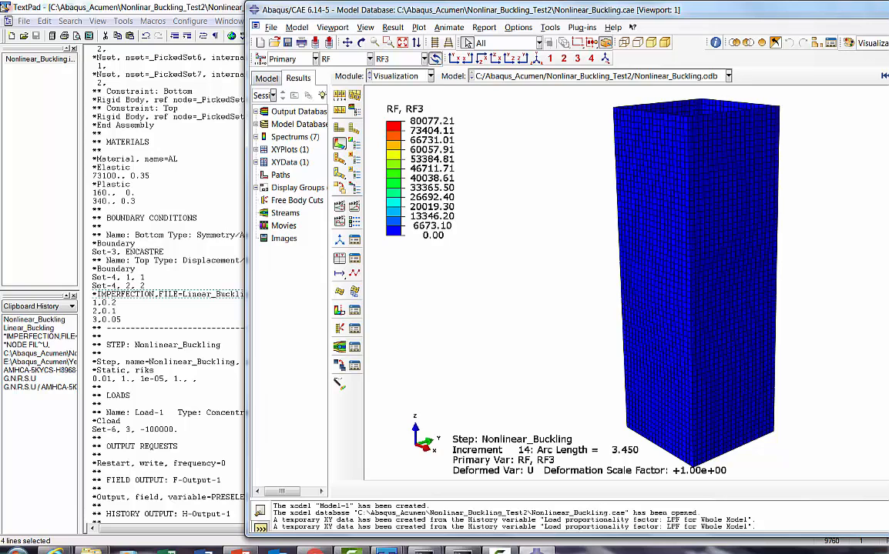